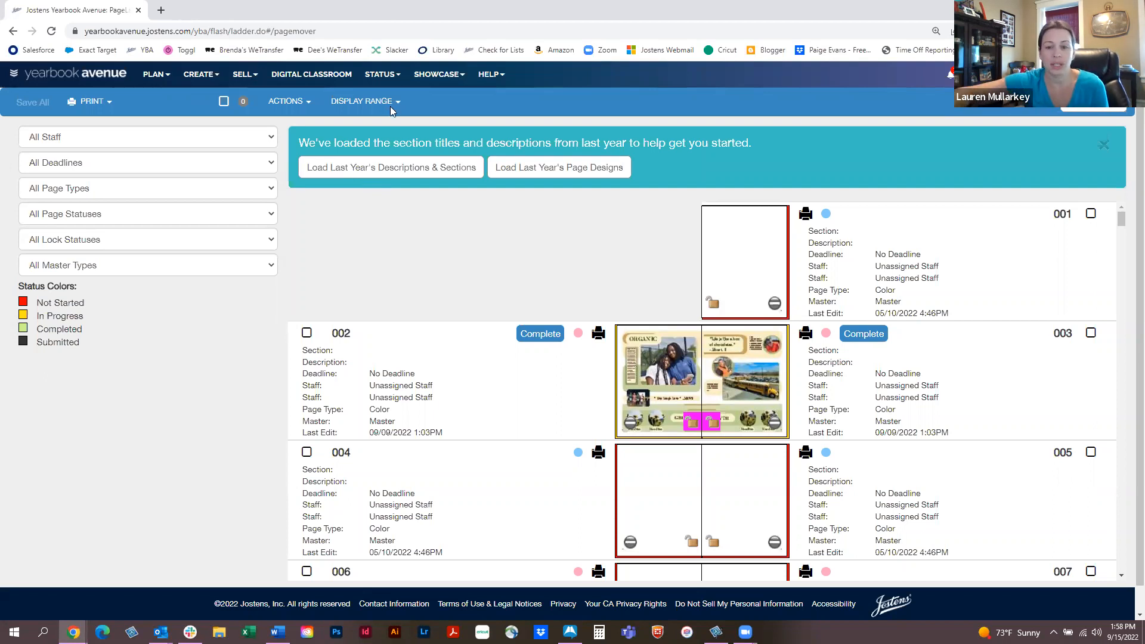
Step: Open page 001's details in the page ladder and look over the entries for the following pages
left_click(887, 229)
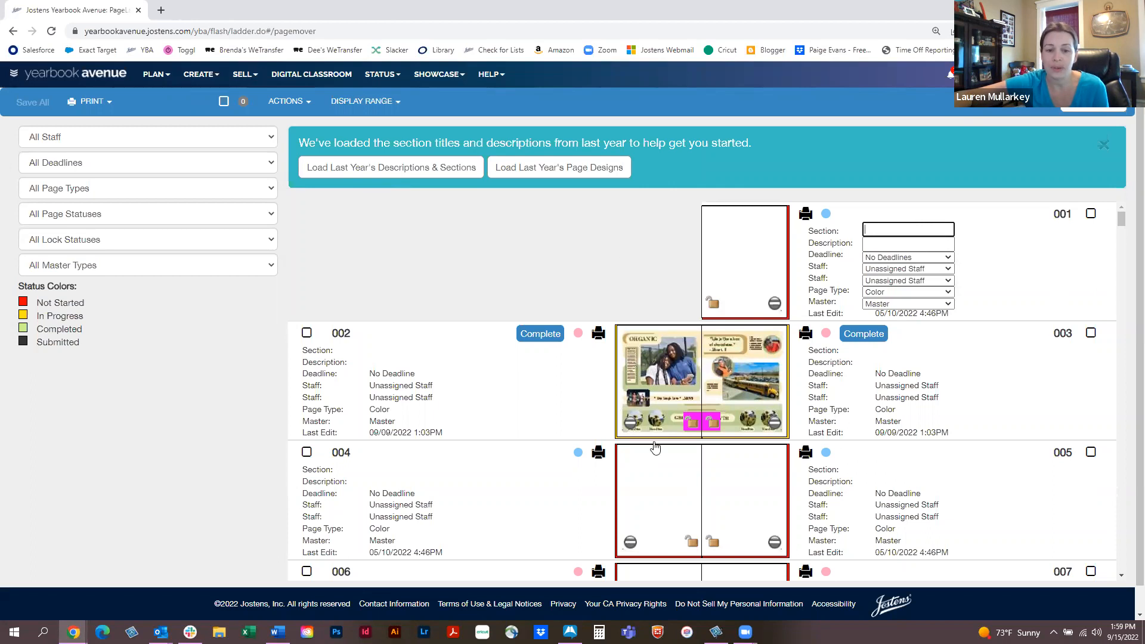
scroll(710, 439, "down", 3)
scroll(711, 440, "down", 3)
scroll(857, 380, "up", 3)
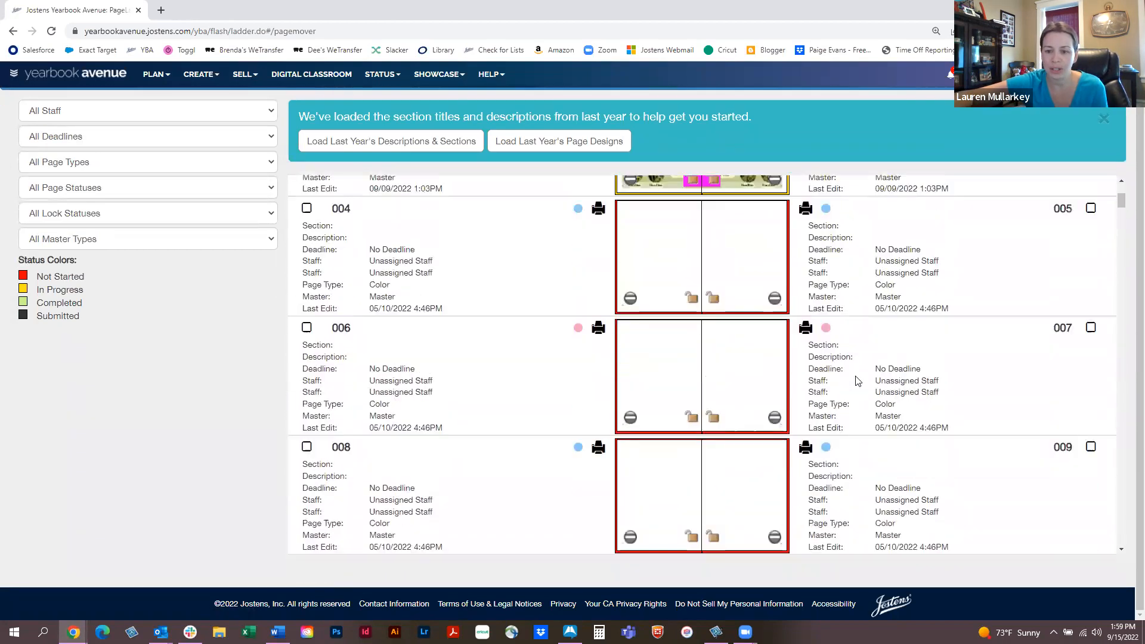
scroll(856, 380, "up", 3)
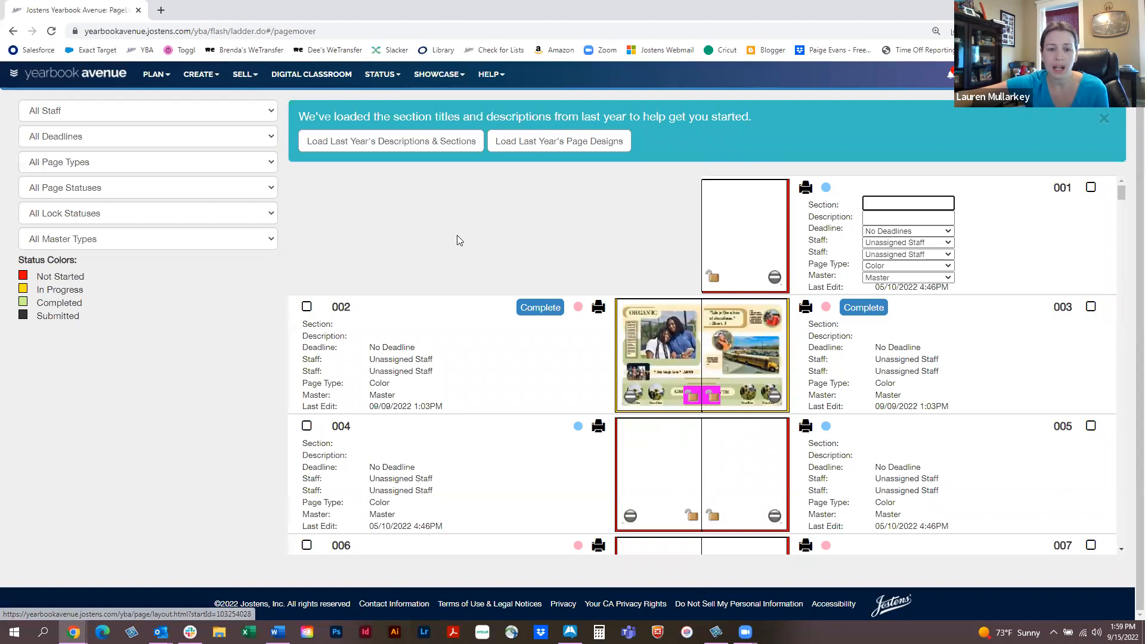
Step: Open the spread of pages 006 and 007 in Layout Pro and show the view choices for the page list
left_click(203, 82)
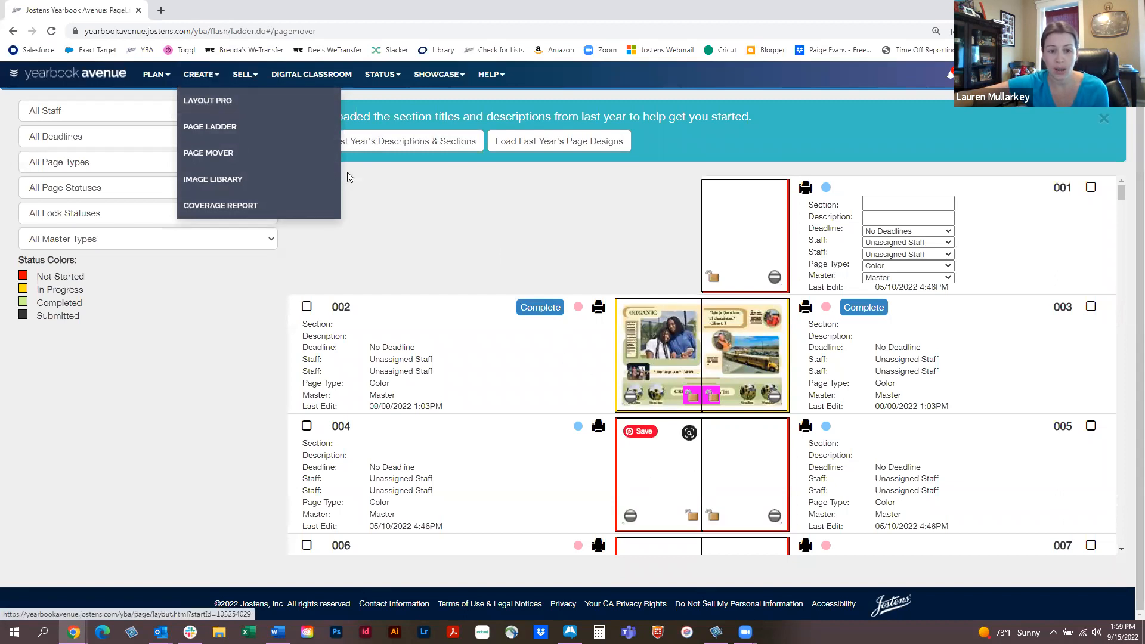
left_click(221, 101)
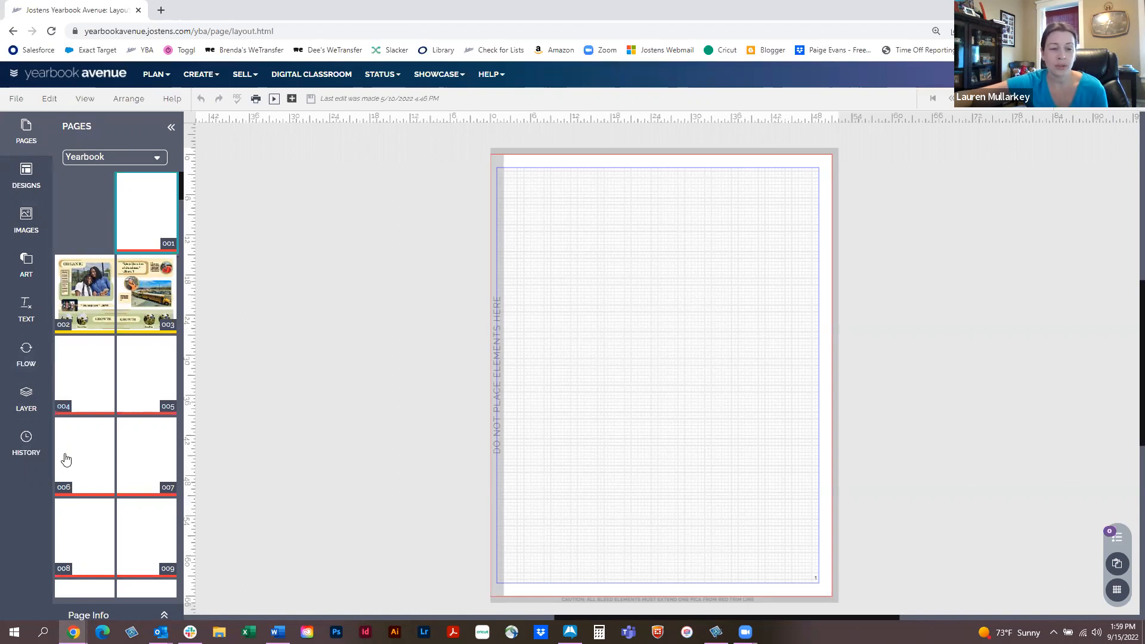
scroll(138, 363, "down", 4)
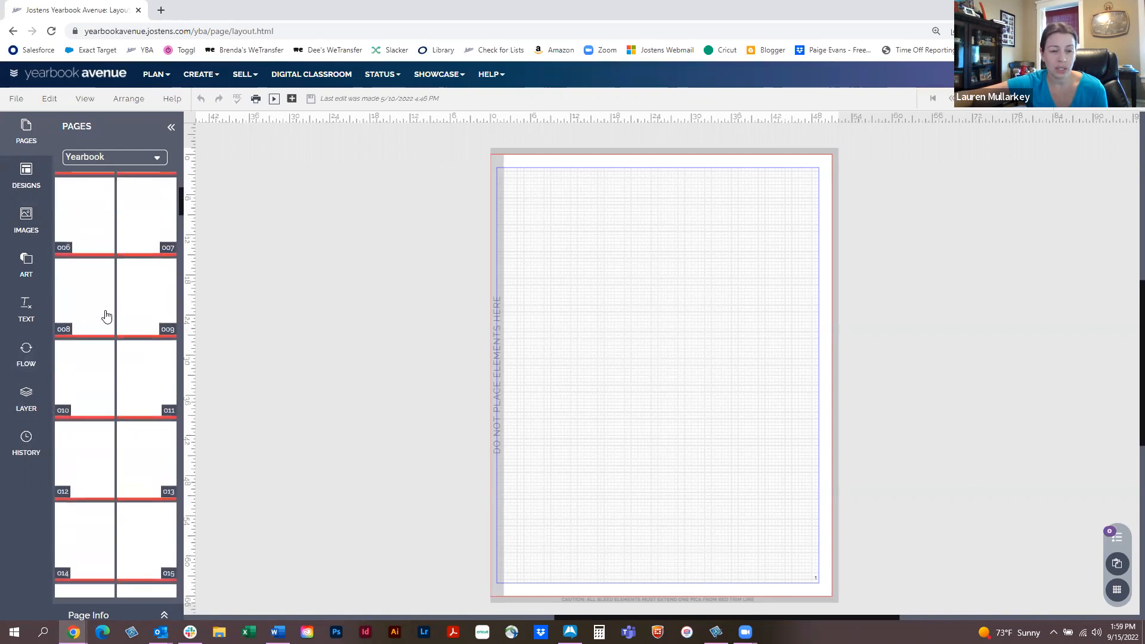
double_click(92, 231)
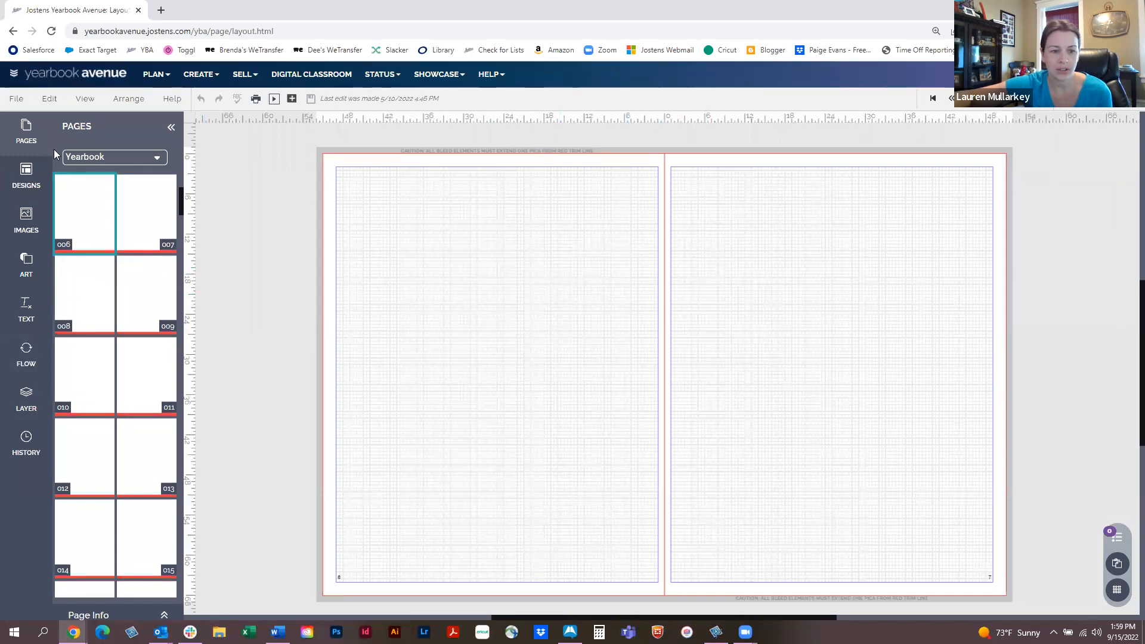
scroll(174, 291, "up", 3)
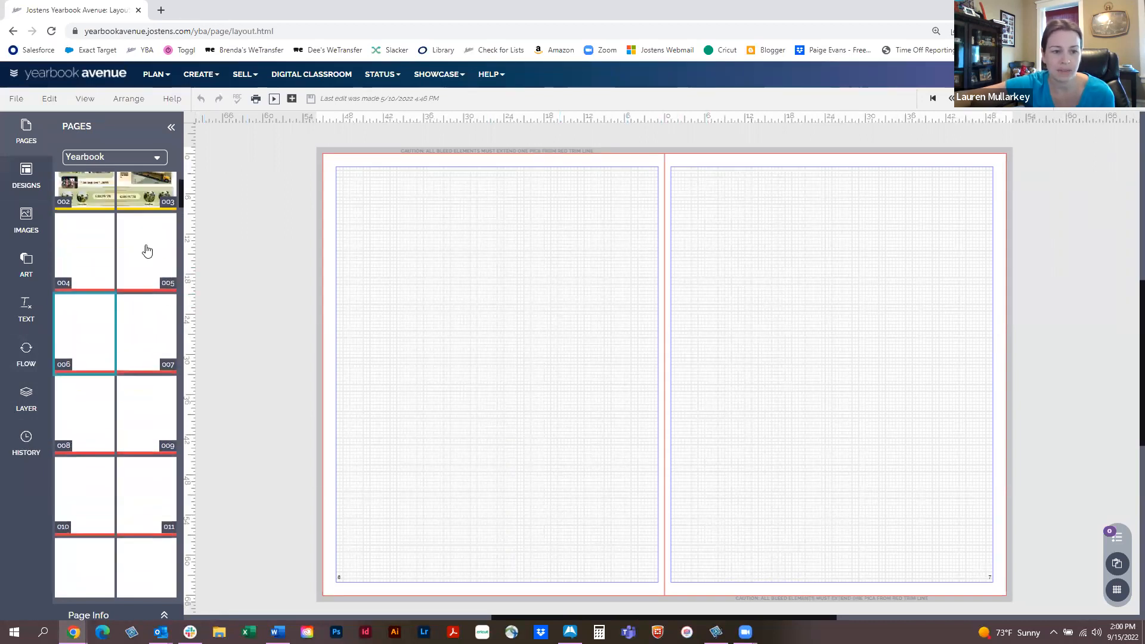
left_click(134, 160)
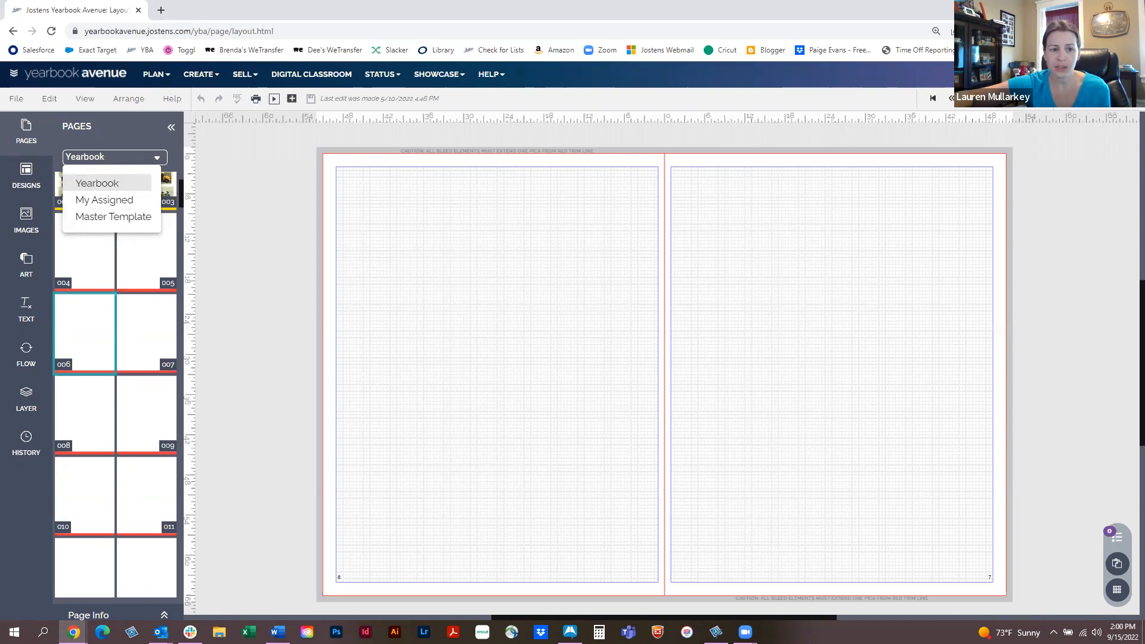
Step: Open the design library and expand its Custom collections
left_click(33, 179)
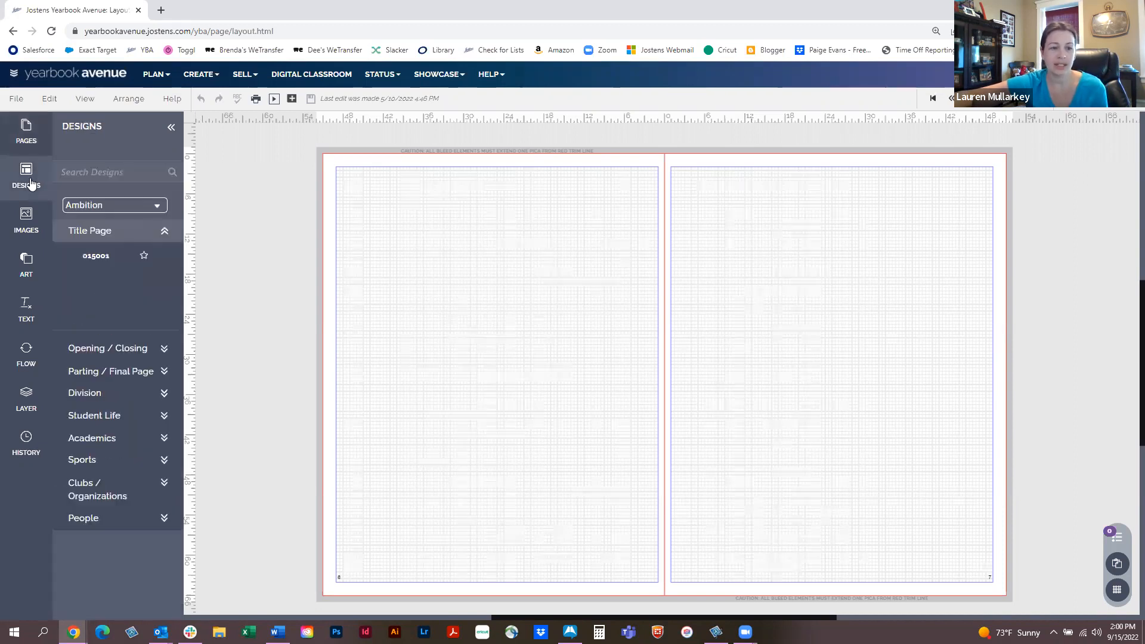
left_click(30, 182)
left_click(42, 183)
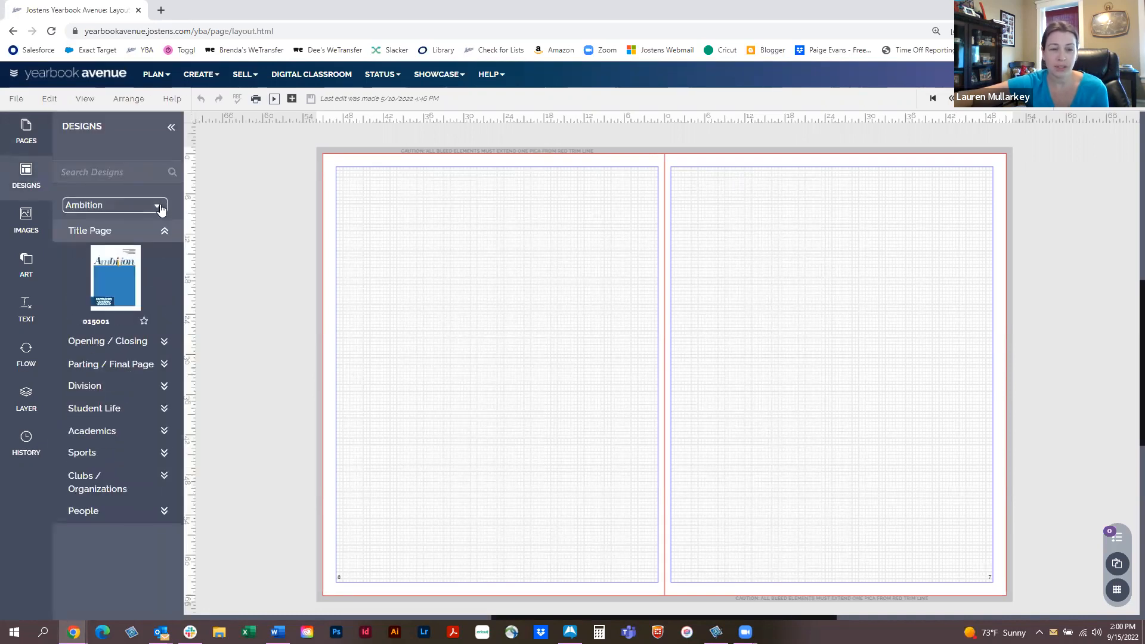
left_click(159, 206)
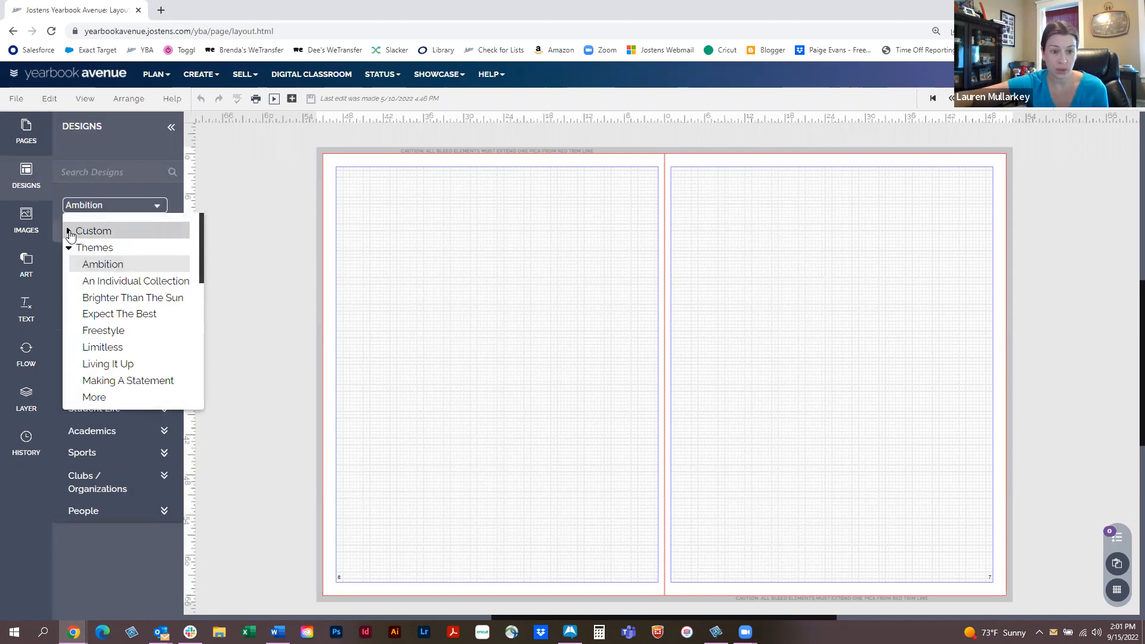
left_click(68, 233)
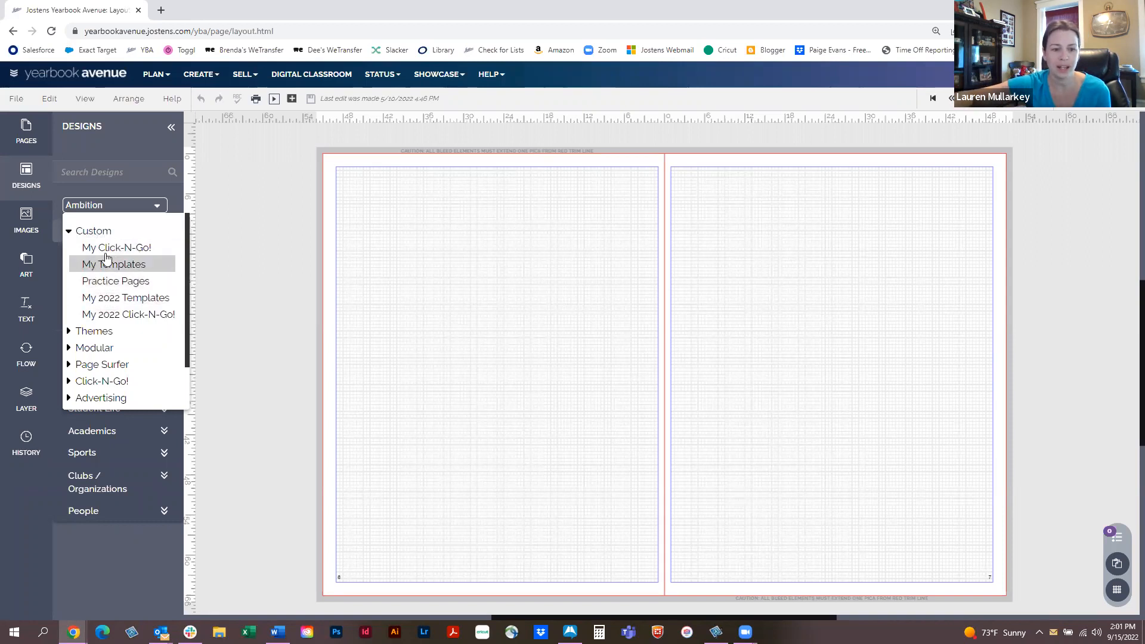
Step: Look through the available themes and switch the design library to the Power Up theme
scroll(90, 280, "down", 1)
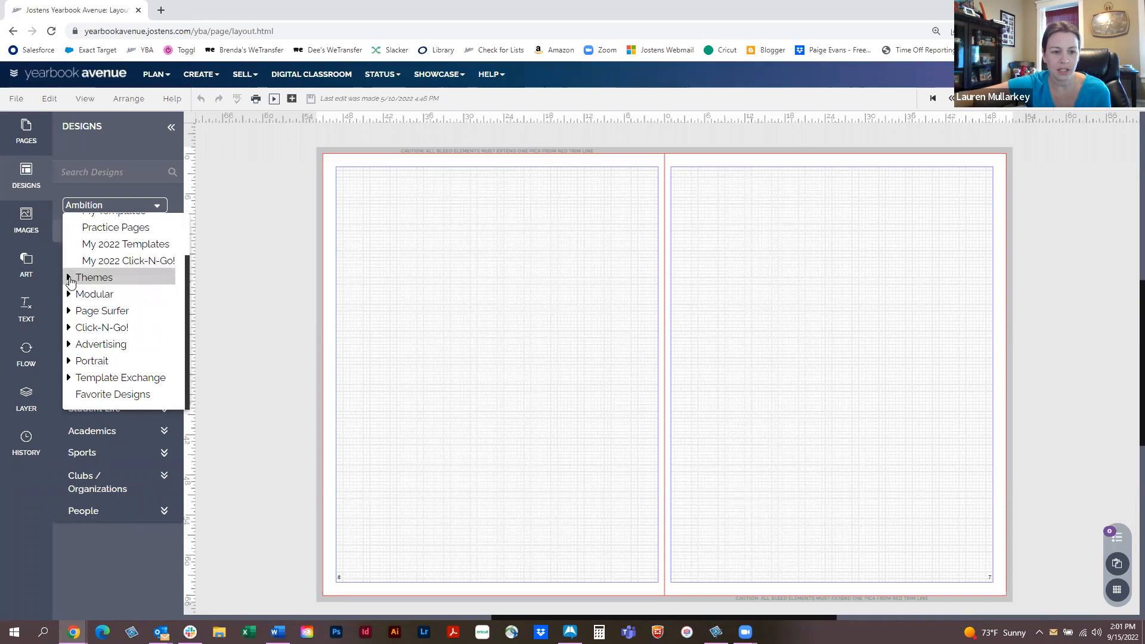
left_click(70, 277)
scroll(140, 256, "up", 1)
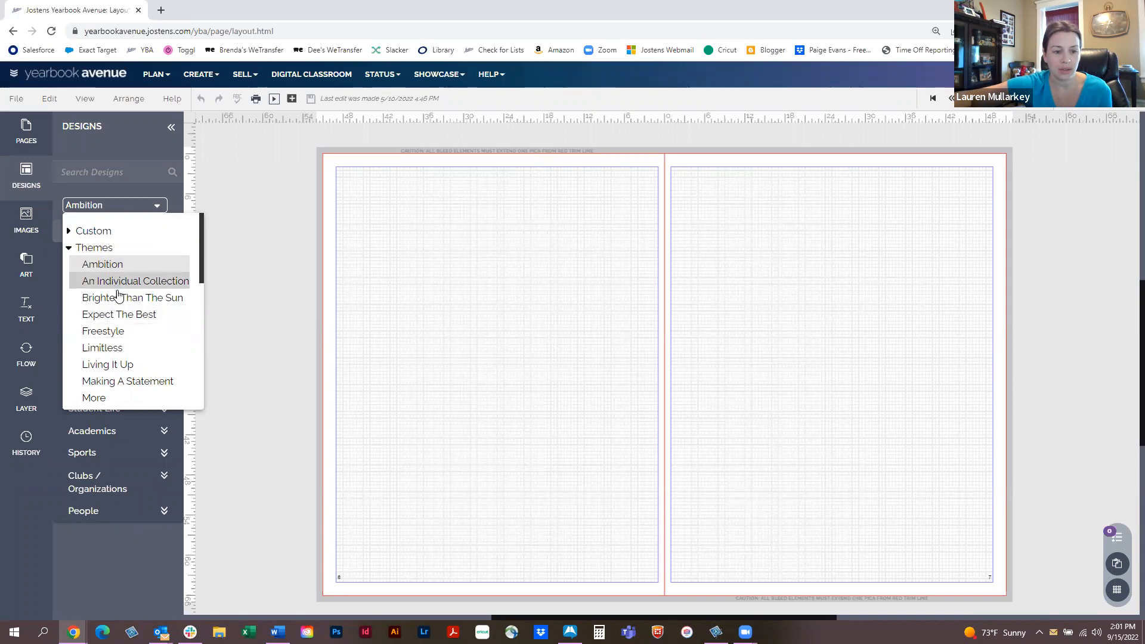
scroll(128, 334, "down", 1)
scroll(138, 313, "down", 2)
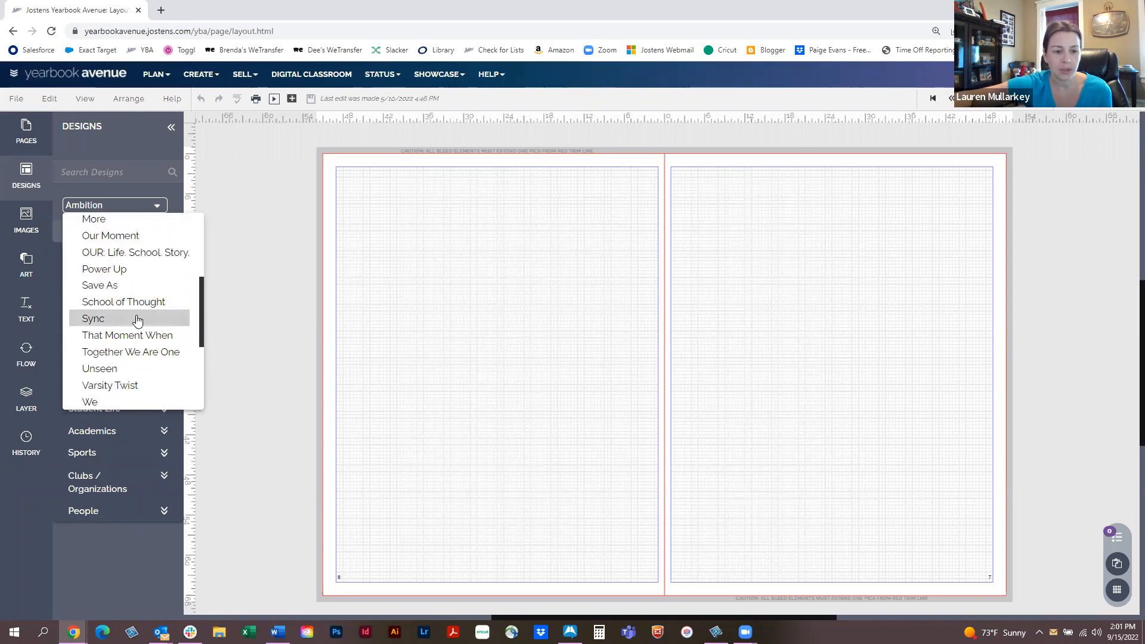
scroll(130, 326, "up", 1)
left_click(130, 328)
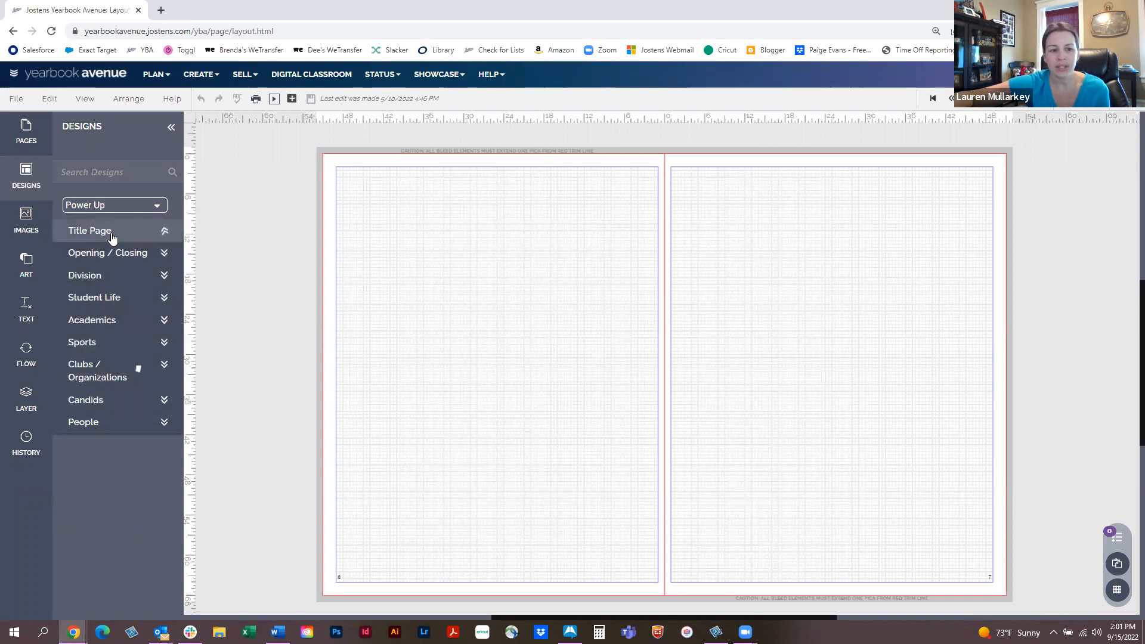
Step: Browse the Title Page and Opening / Closing designs, and place Academics design 033024 on the spread of pages 6 and 7
left_click(109, 236)
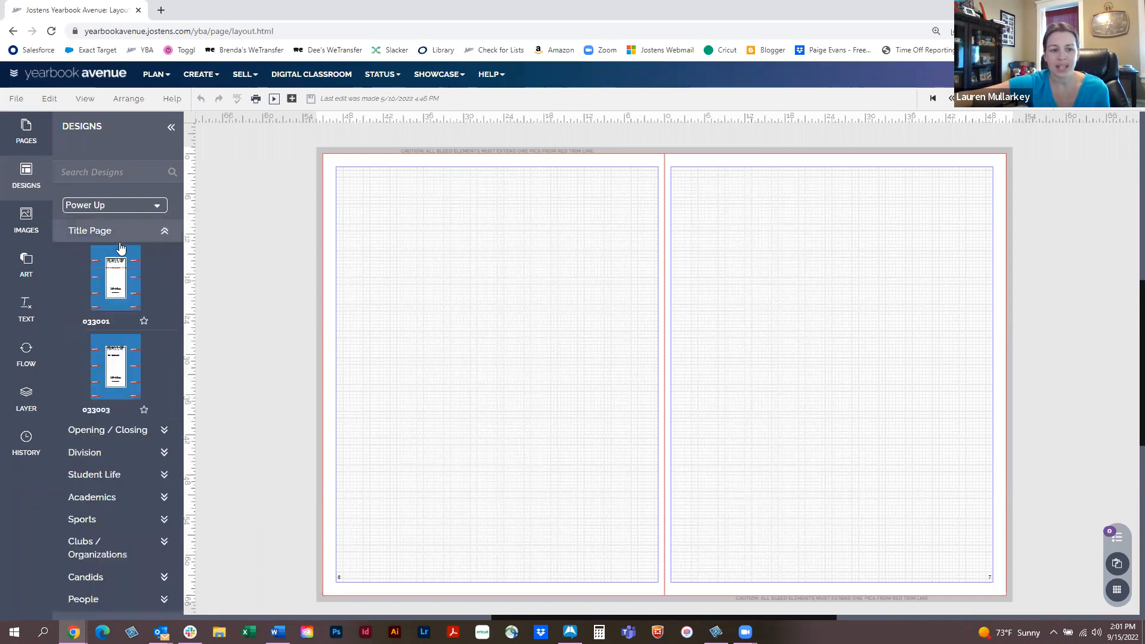
left_click(124, 430)
scroll(124, 428, "down", 3)
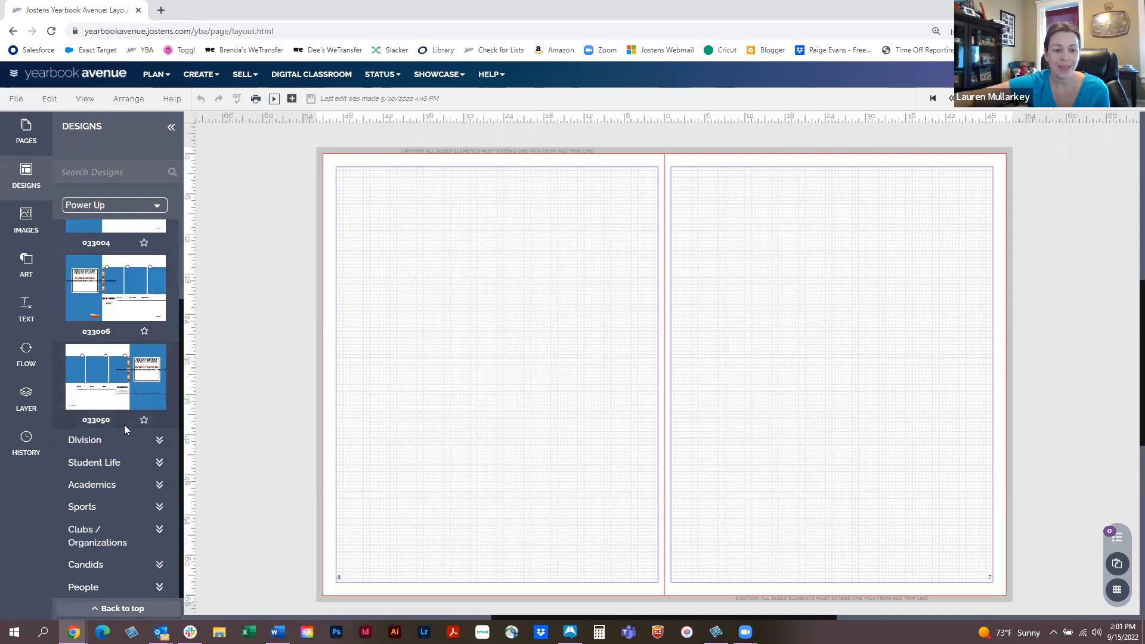
left_click(126, 484)
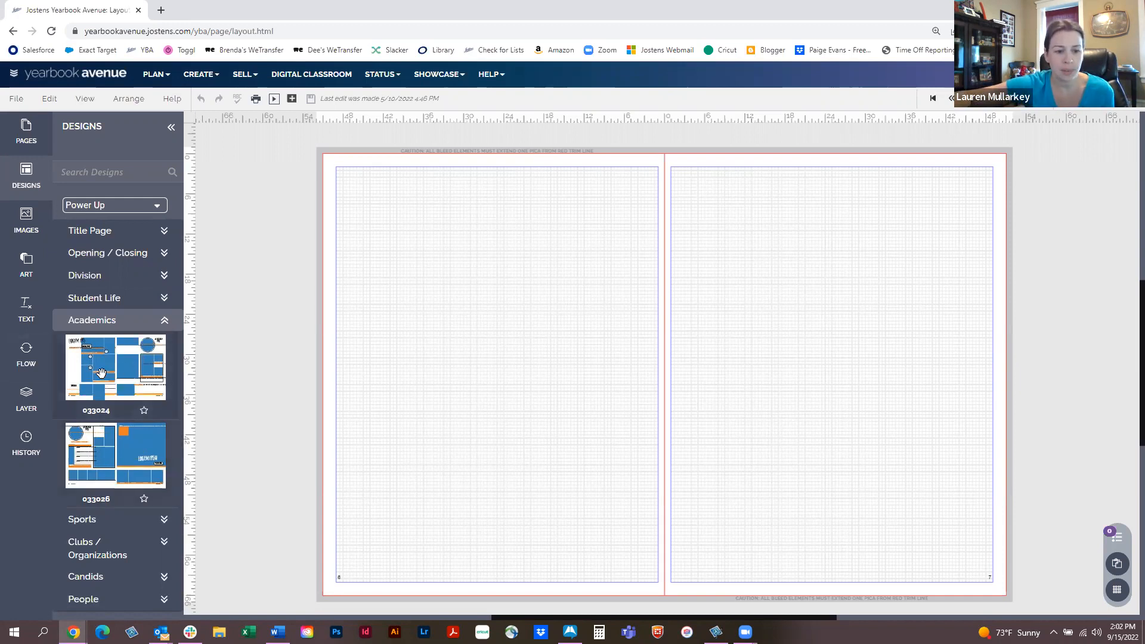
left_click_drag(119, 370, 479, 307)
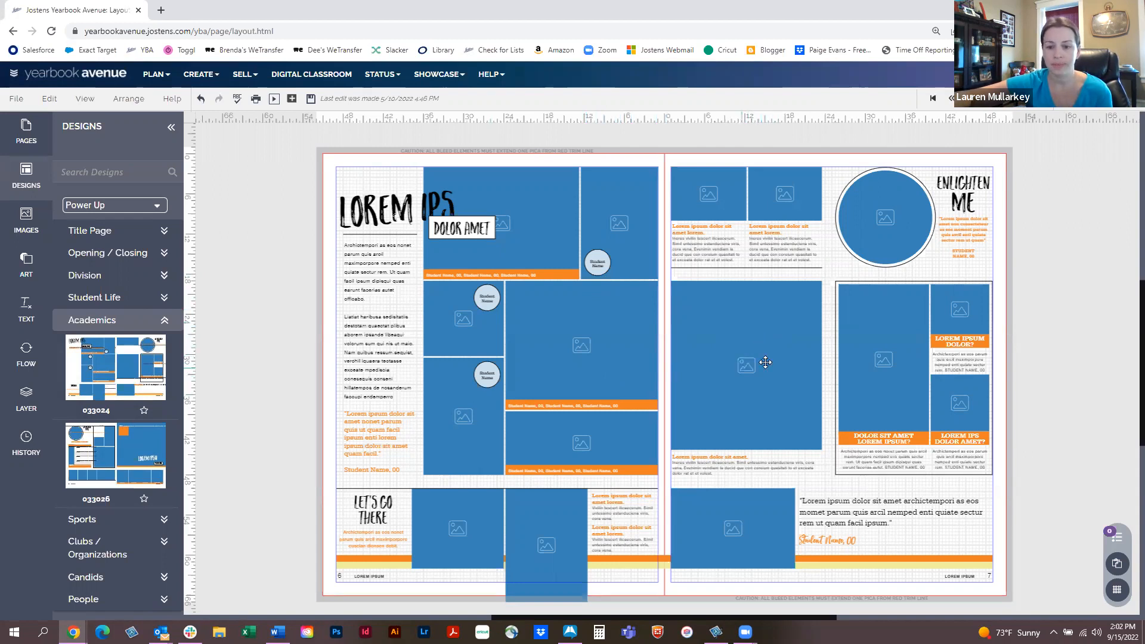
Step: Delete the large central image box from page 7
left_click(742, 313)
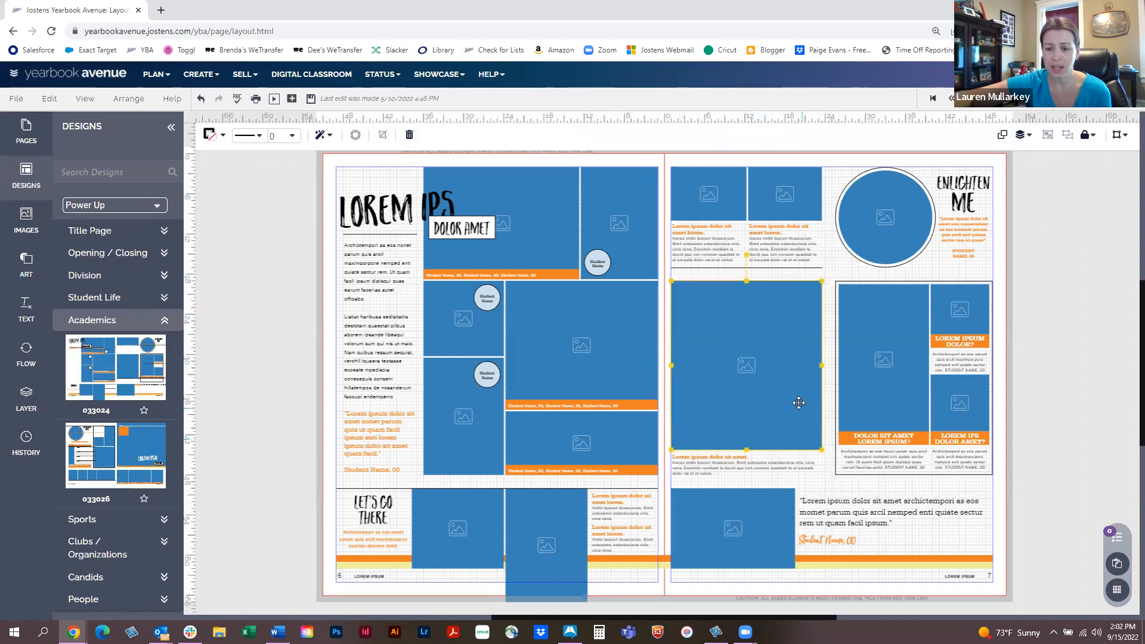
key("Delete")
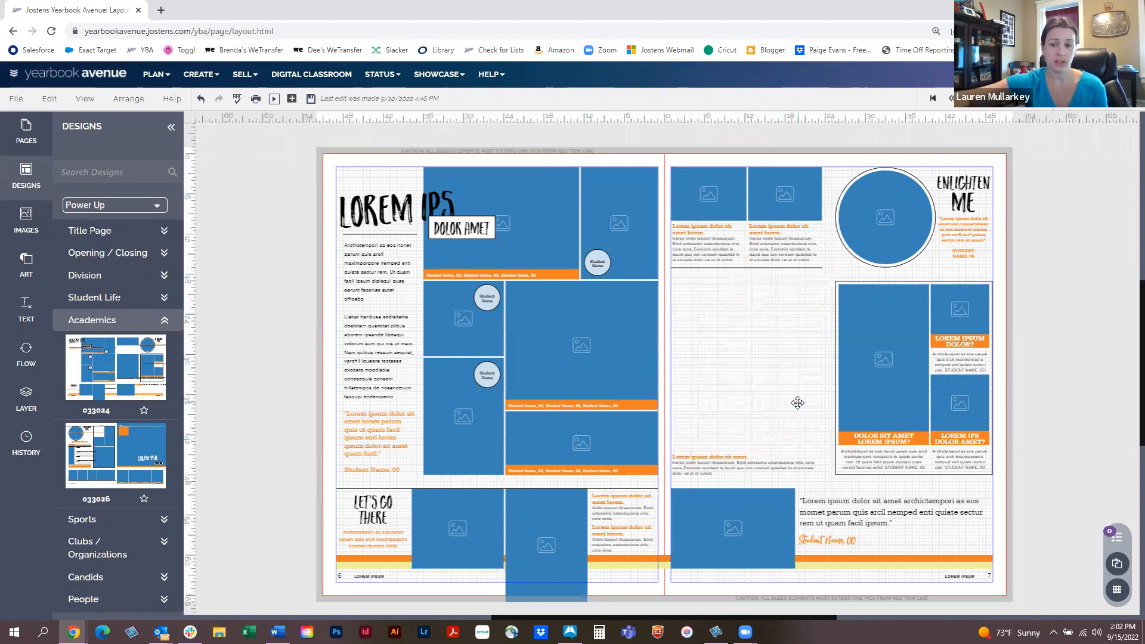
Step: Widen the large central image box on page 6 to the gutter and adjust its rotation slightly
left_click(643, 355)
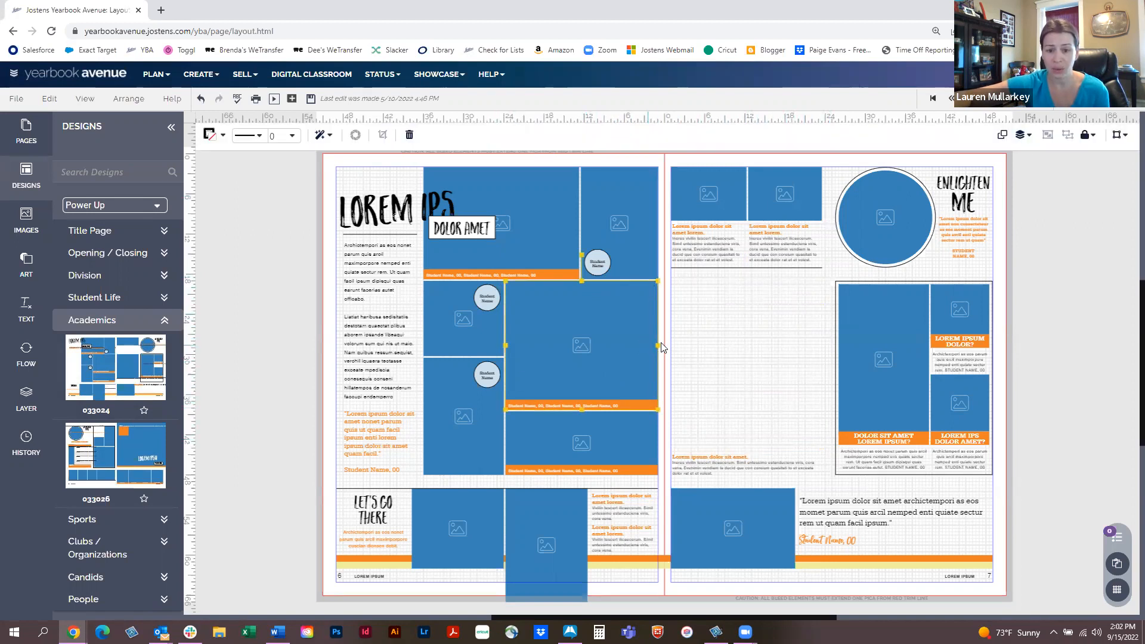
mouse_move(658, 345)
left_mouse_down()
mouse_move(844, 346)
mouse_move(640, 348)
mouse_move(661, 351)
left_mouse_up()
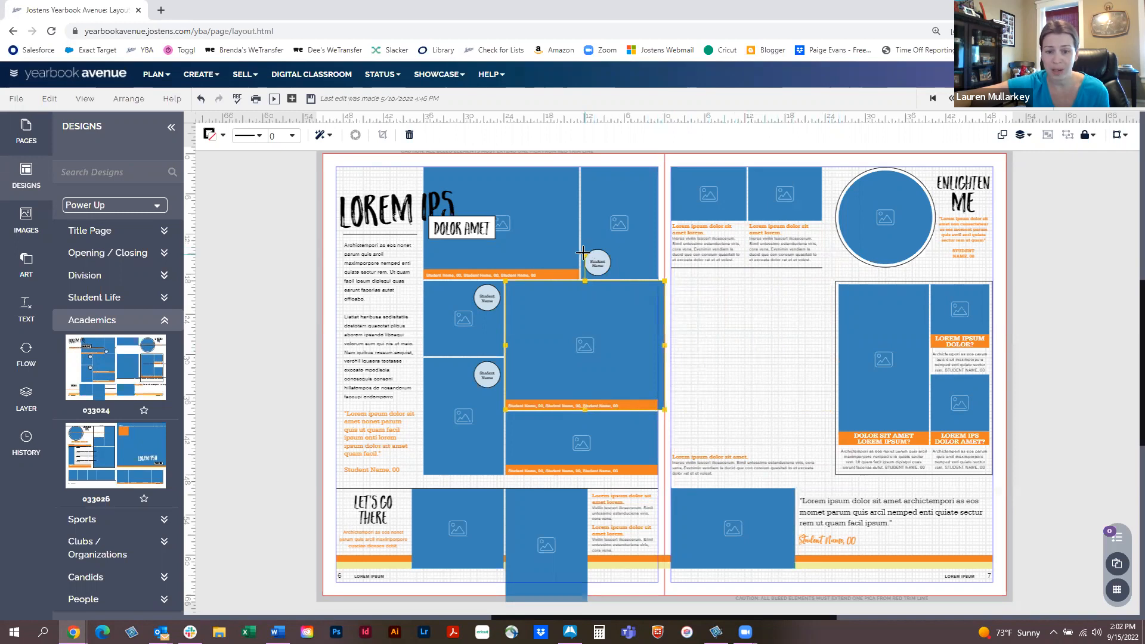
left_click_drag(582, 255, 584, 286)
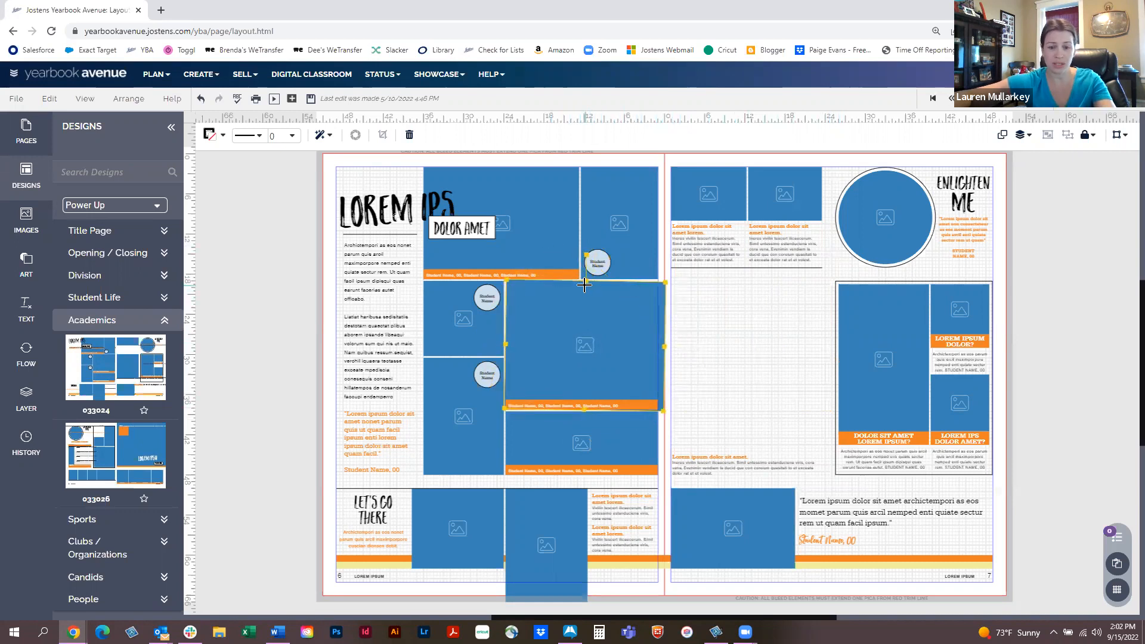
left_click(699, 327)
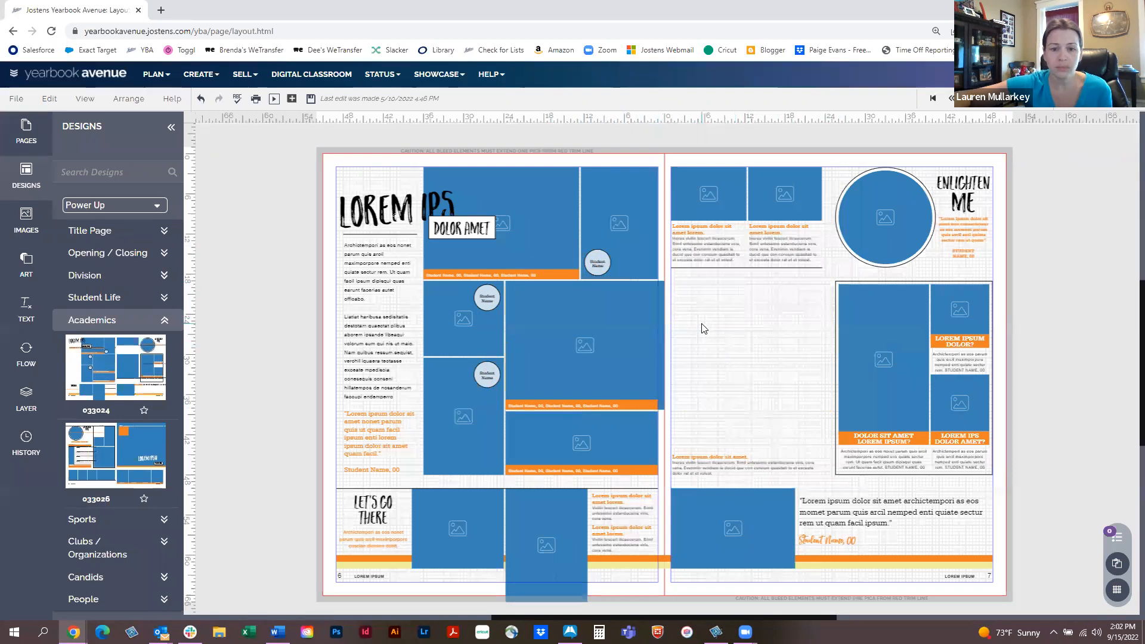
Step: Shorten the story text box on page 6 until its text overflows, and extend its lower edge until all the text fits
left_click(382, 282)
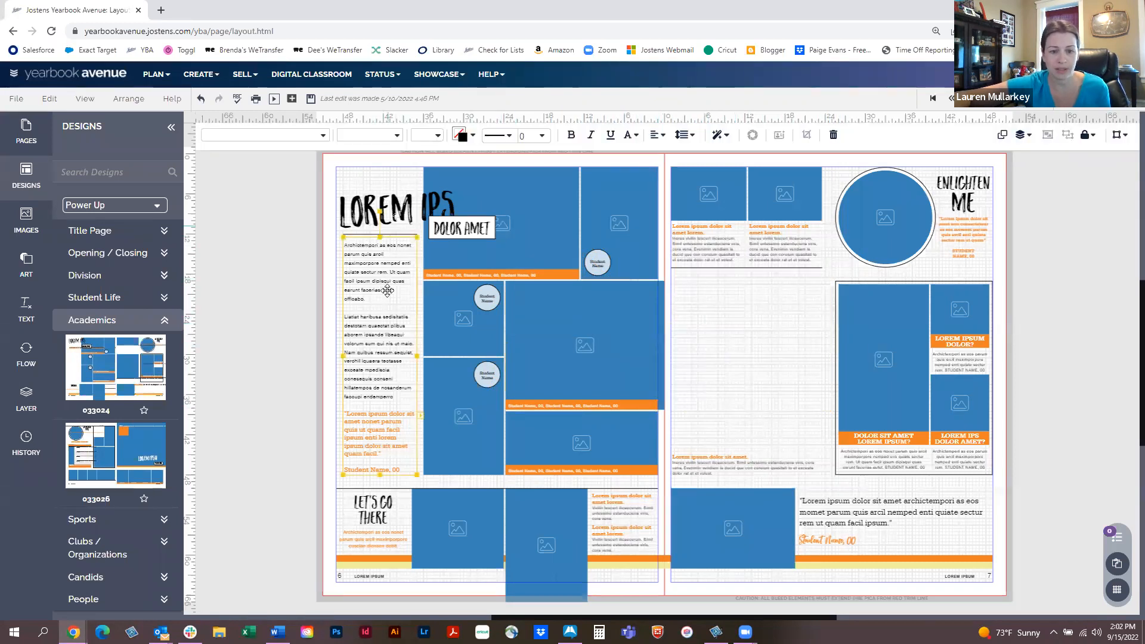
mouse_move(417, 472)
left_mouse_down()
mouse_move(546, 504)
mouse_move(493, 518)
mouse_move(453, 495)
mouse_move(453, 477)
mouse_move(418, 466)
left_mouse_up()
left_click(413, 464)
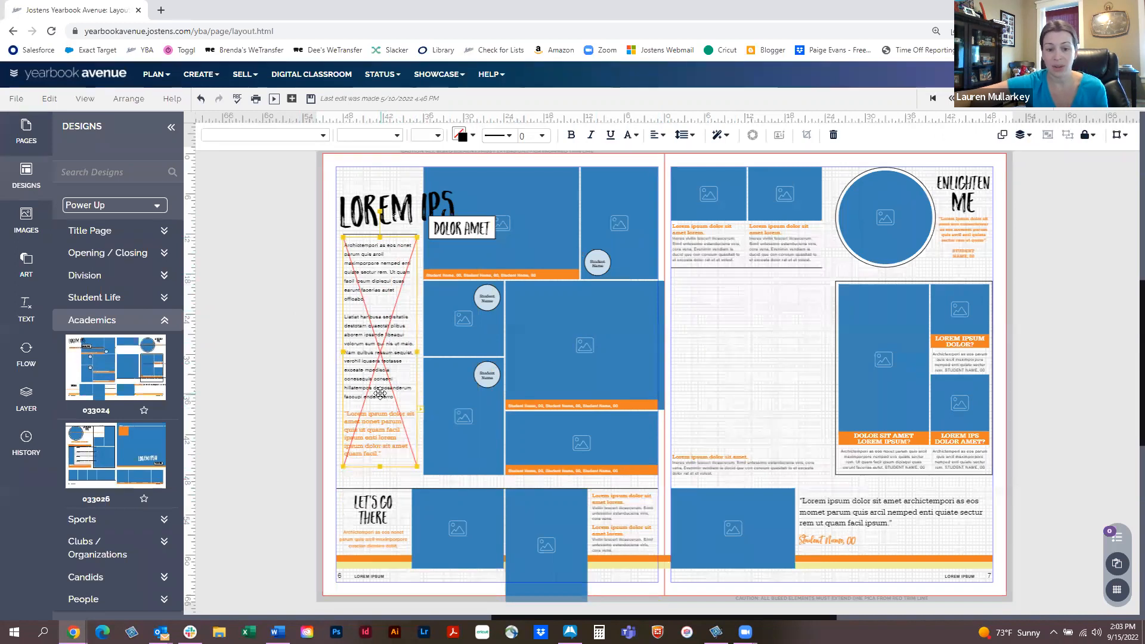
left_click_drag(379, 466, 380, 480)
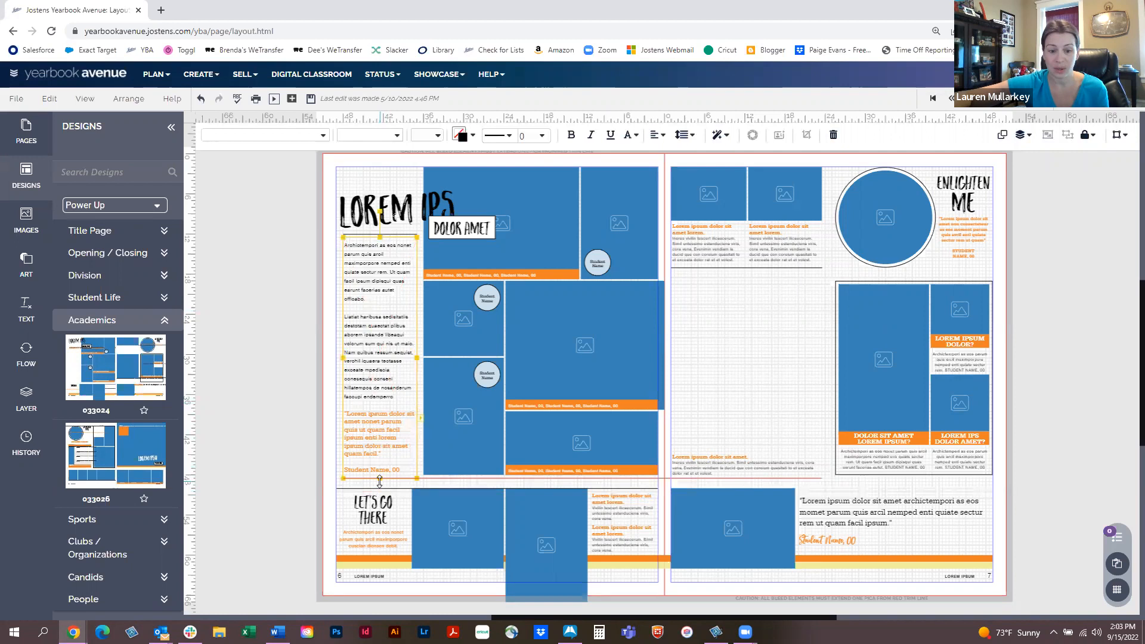
left_click(267, 424)
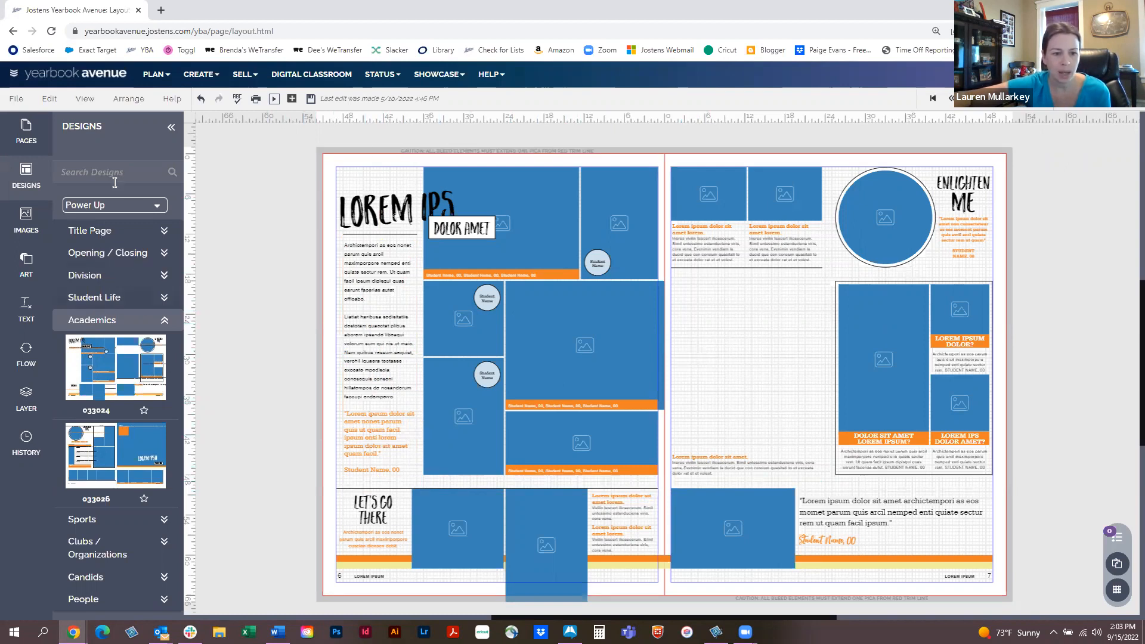
Step: Switch the design library to the Blue Module collection of the Modular designs
left_click(158, 209)
scroll(152, 250, "up", 5)
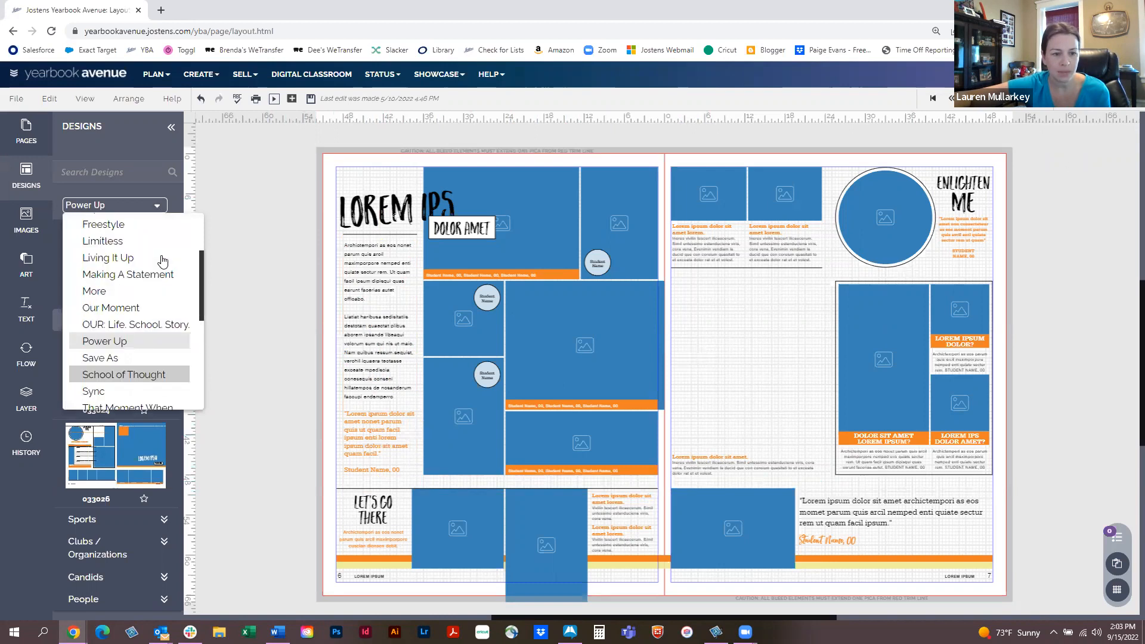
scroll(162, 262, "down", 10)
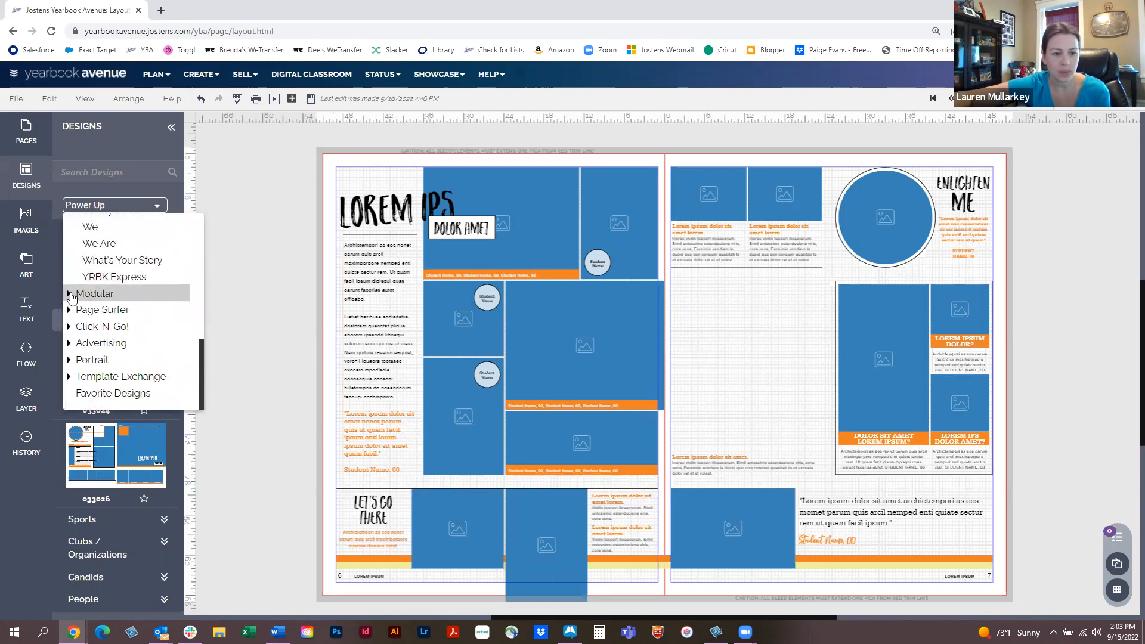
left_click(69, 296)
scroll(126, 256, "up", 1)
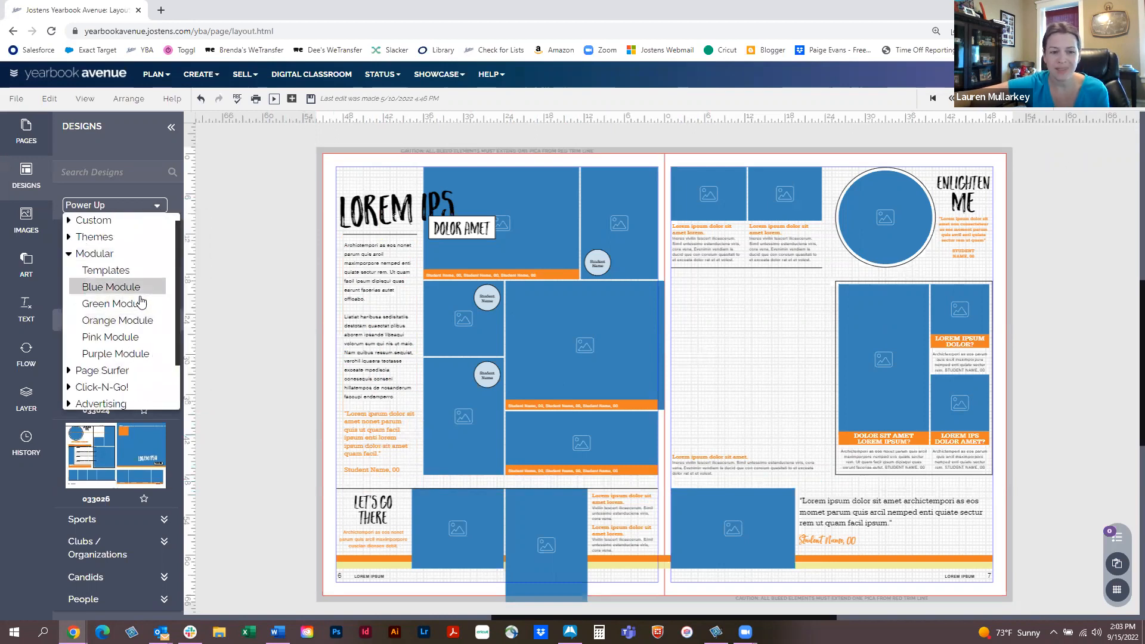
left_click(111, 287)
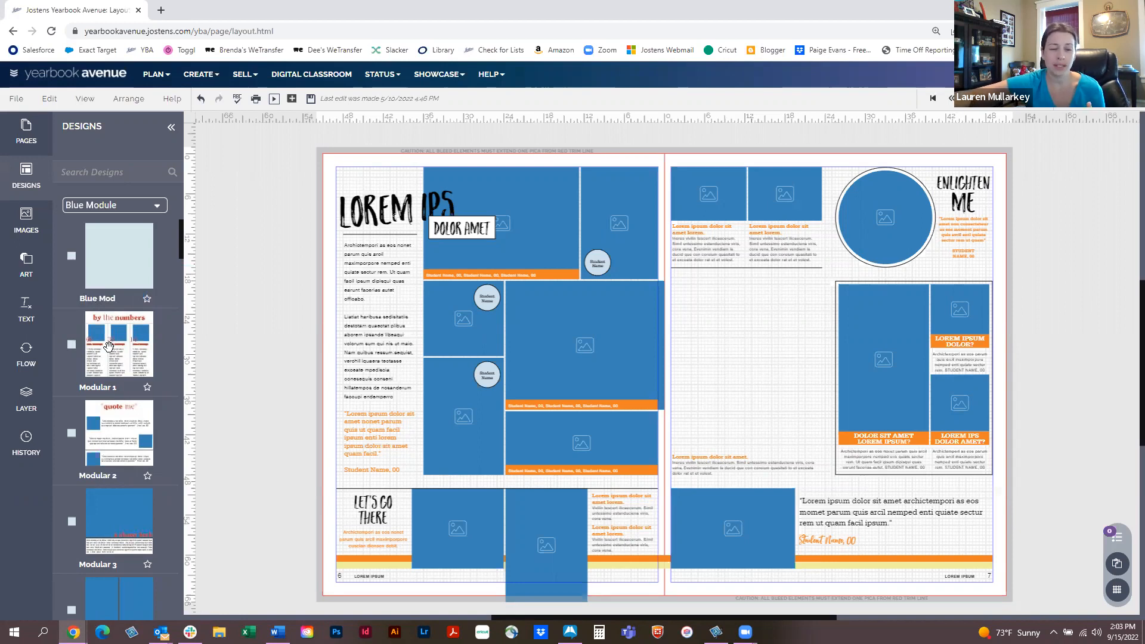
Step: Place the Modular 1 "by the numbers" design in the empty central area of page 7, between the neighbouring text and image modules
left_click_drag(109, 348, 726, 374)
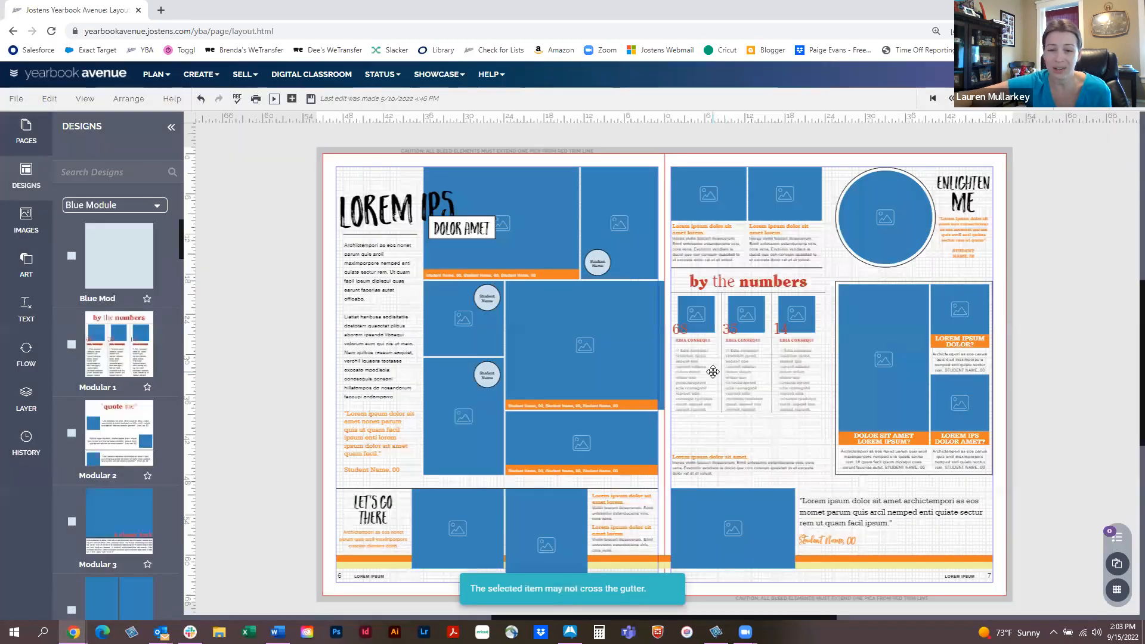
left_click(752, 348)
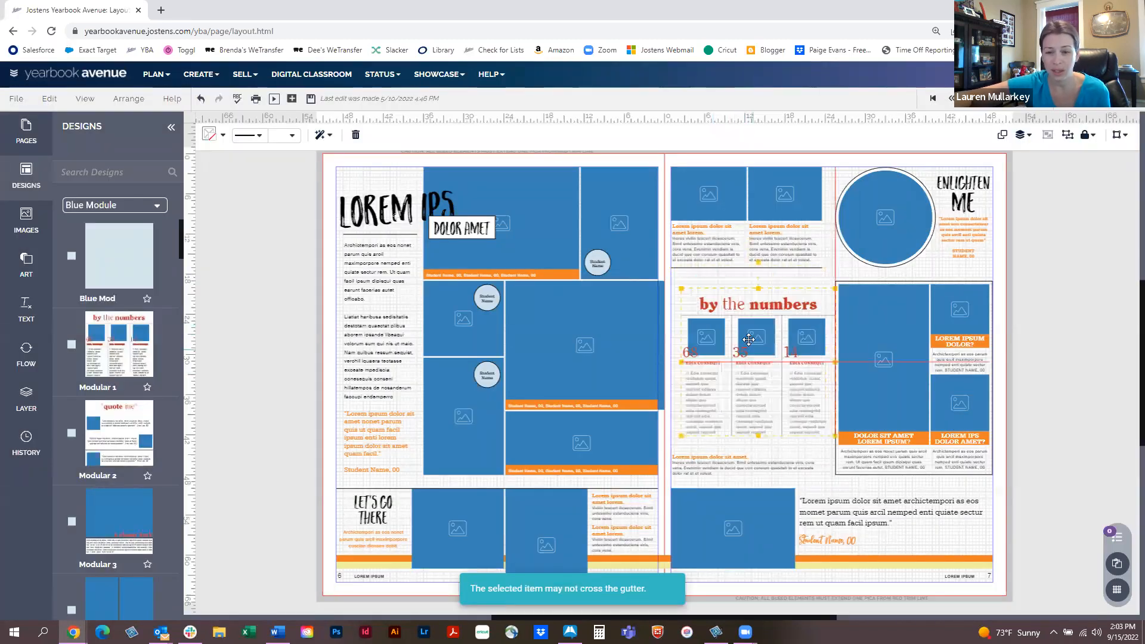
left_click_drag(743, 337, 745, 337)
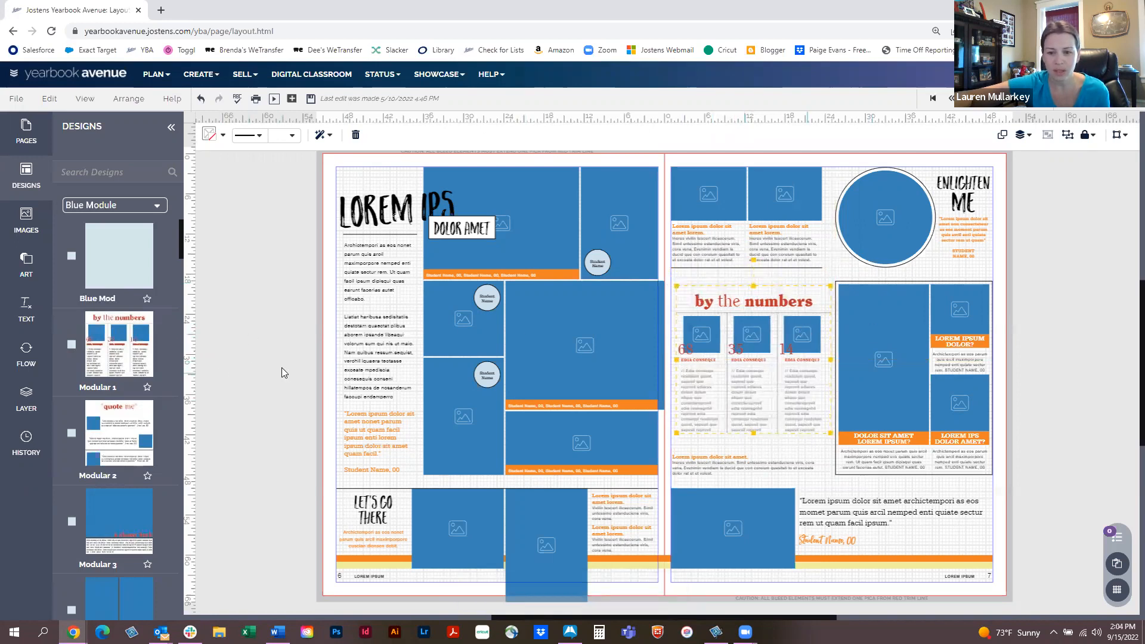
Step: Browse the Green Module and Pink Module collections of the Modular designs
left_click(155, 205)
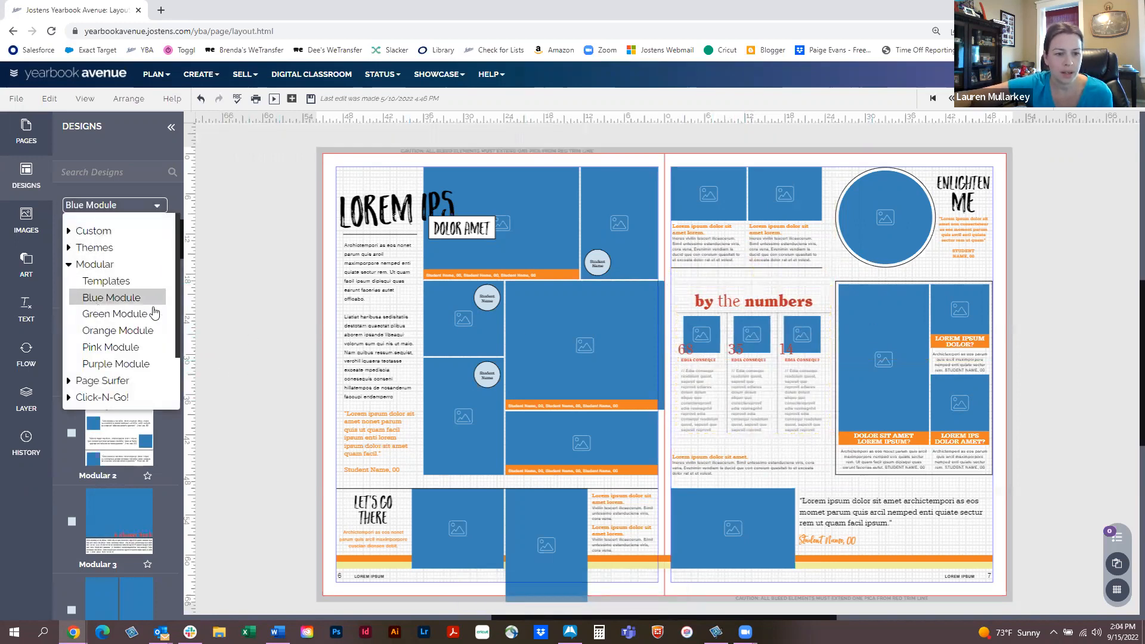
left_click(127, 316)
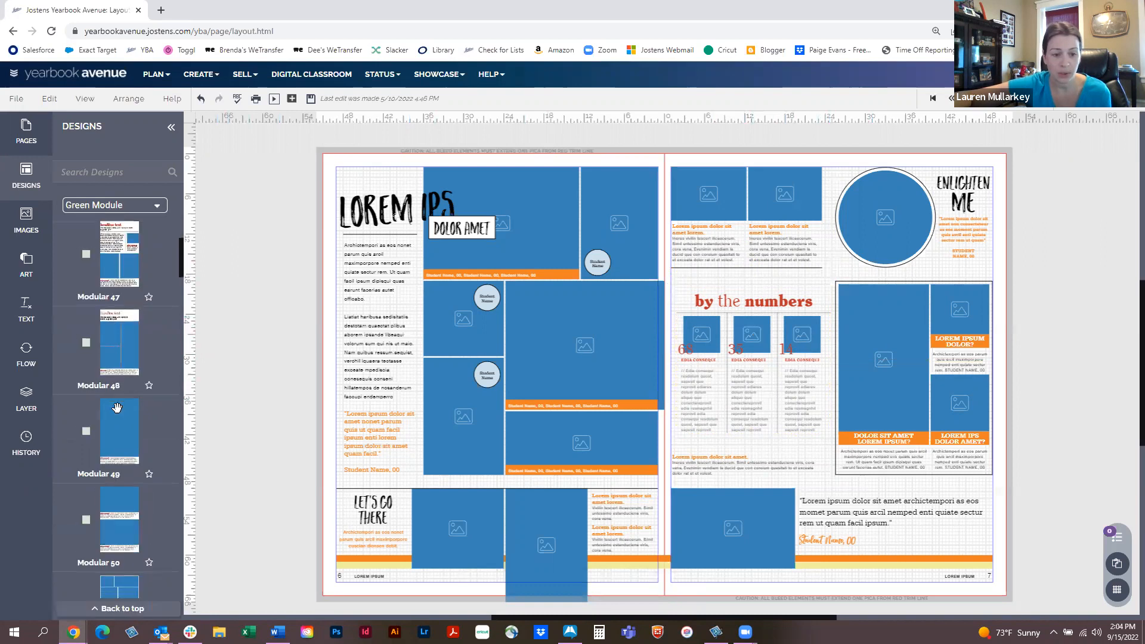
left_click(157, 206)
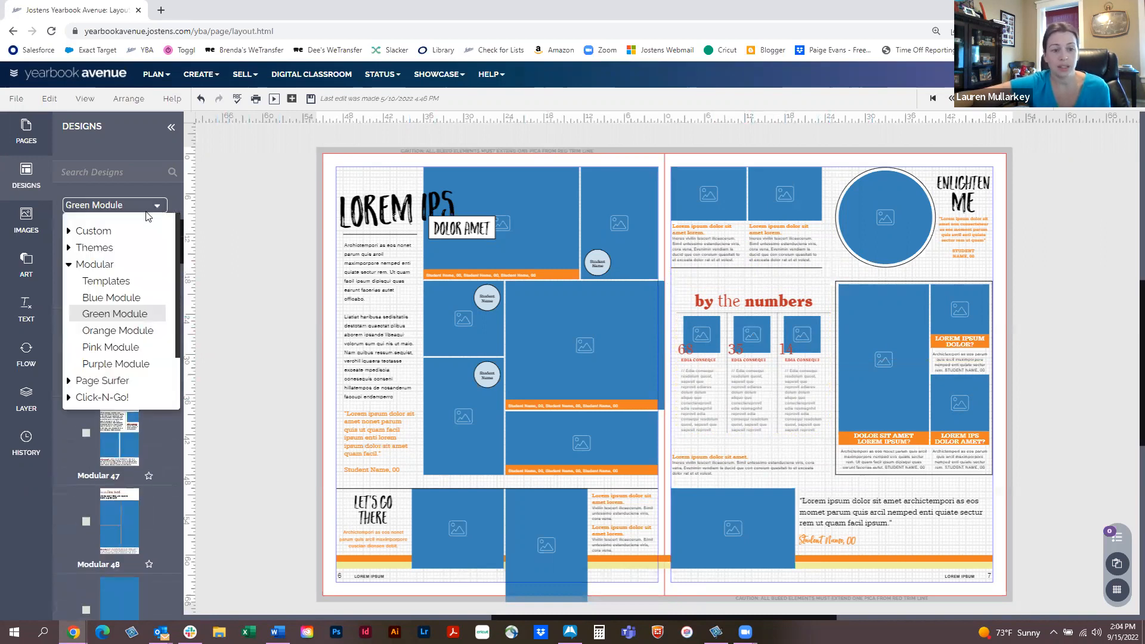
left_click(112, 348)
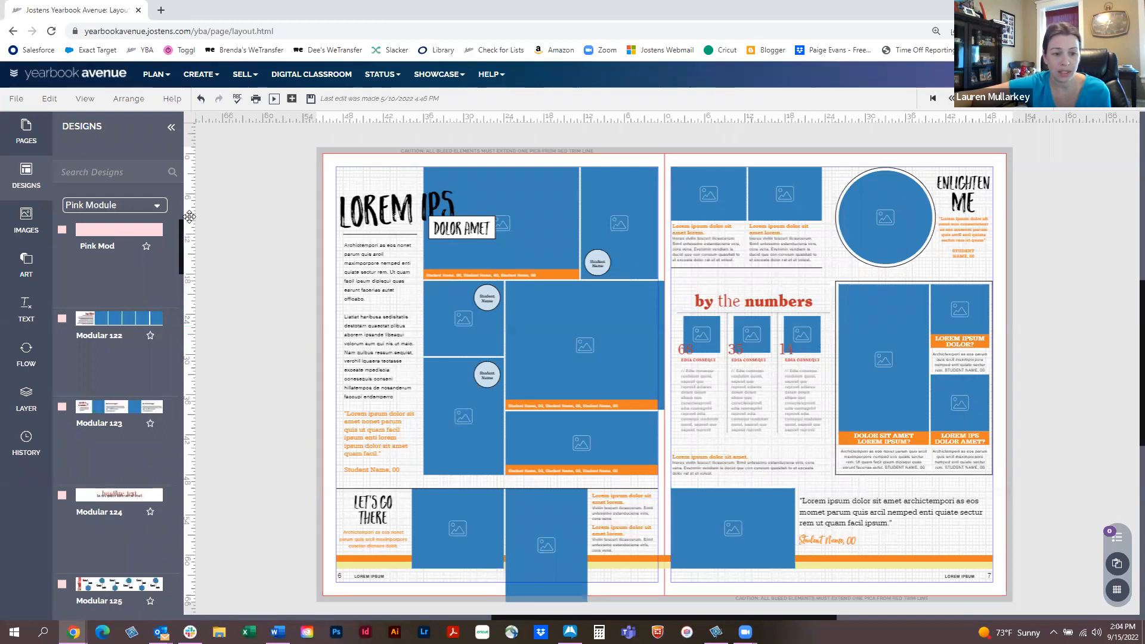
Step: Switch the design library to the Candids collection of the Page Surfer designs and look through its spreads
left_click(158, 207)
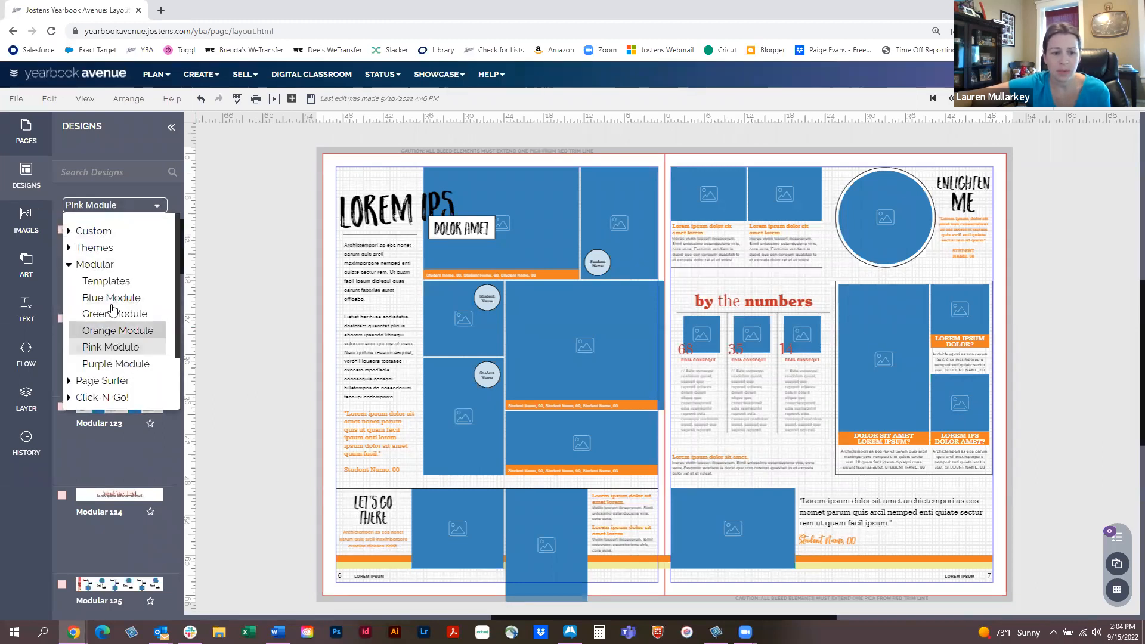
left_click(71, 267)
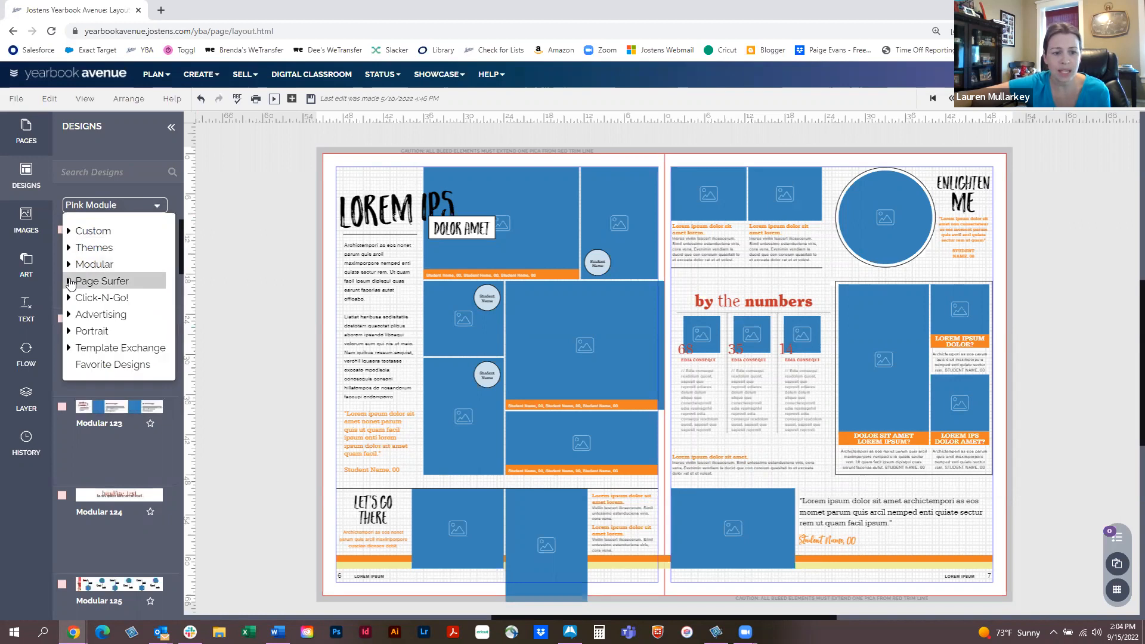
left_click(70, 283)
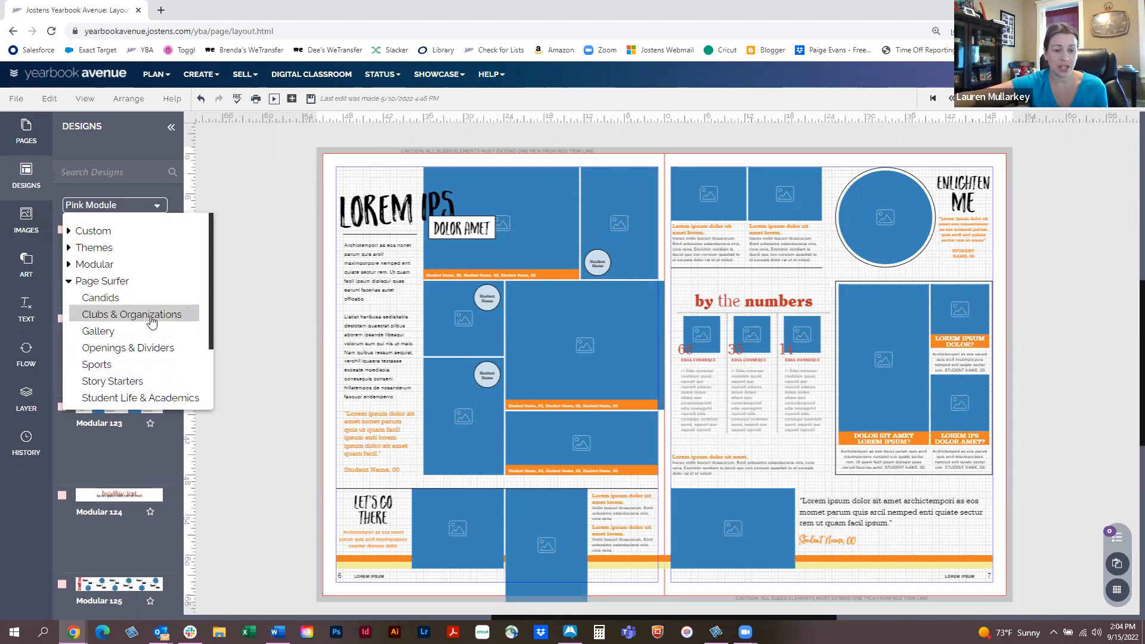
left_click(107, 297)
scroll(113, 376, "down", 2)
scroll(112, 381, "down", 8)
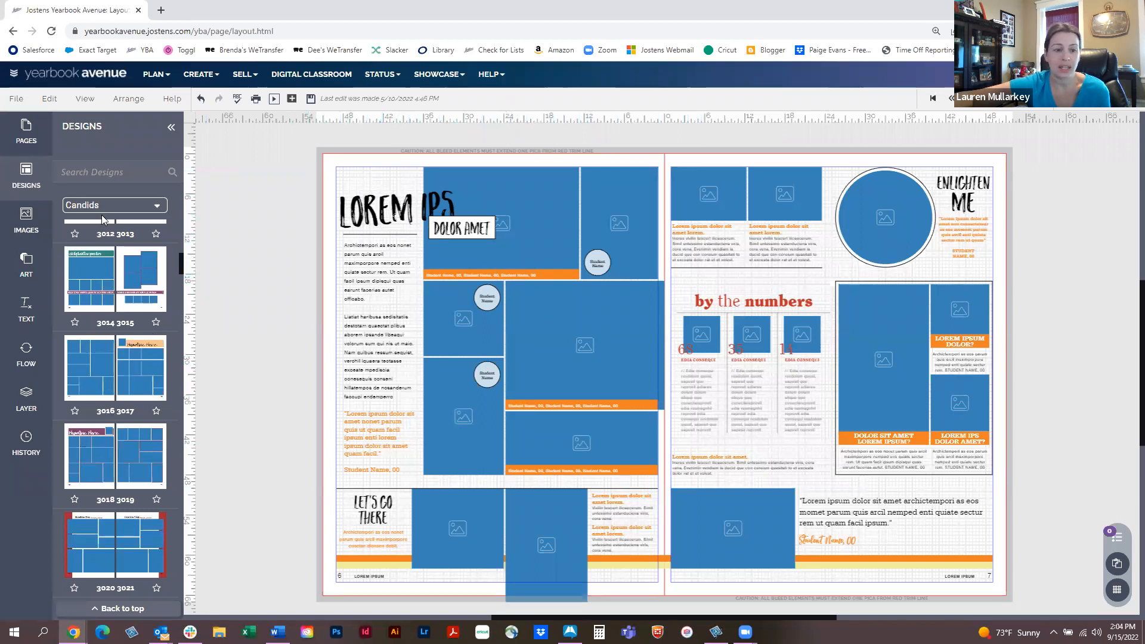
Step: Switch the design library to the Scoreboard collection of the Click-N-Go! designs and look through its layouts
left_click(119, 207)
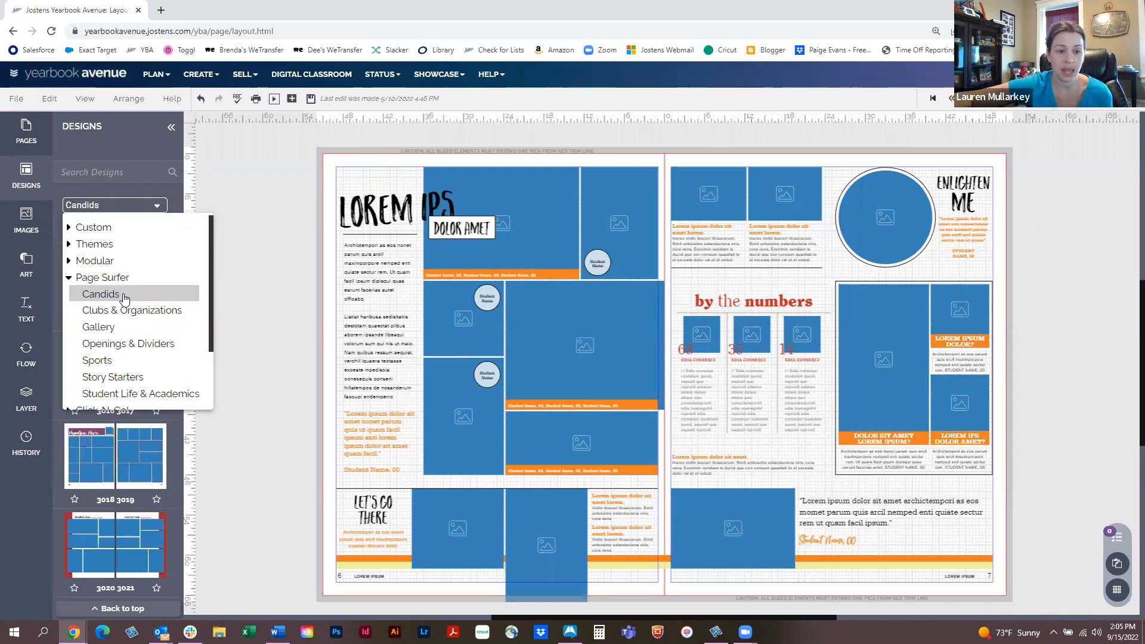
scroll(112, 320, "down", 3)
scroll(89, 274, "up", 2)
left_click(68, 255)
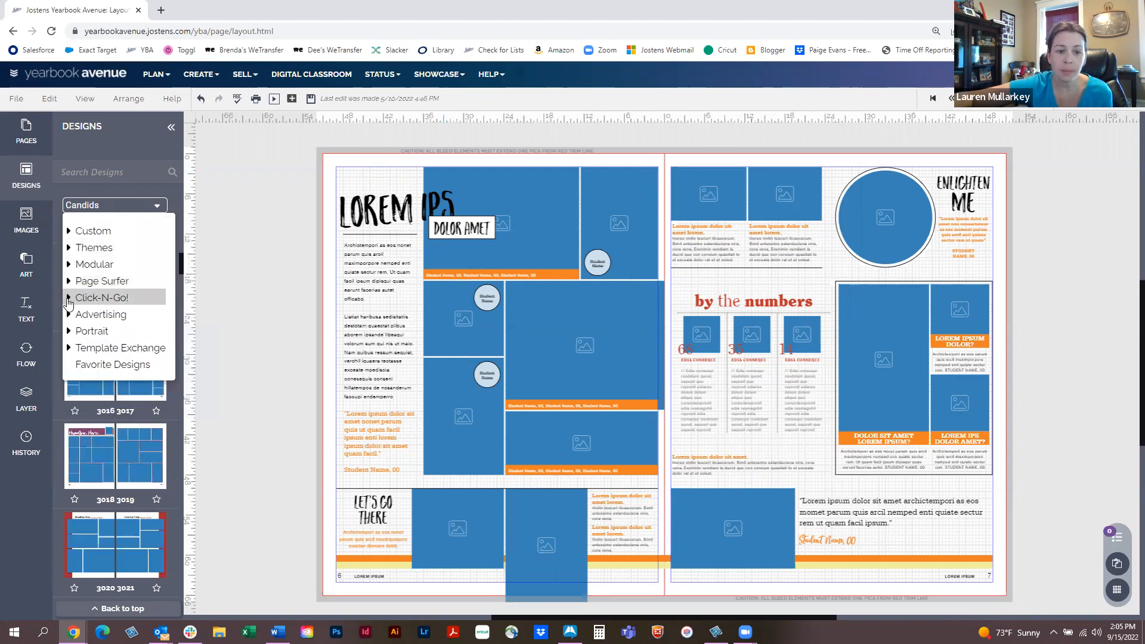
left_click(68, 298)
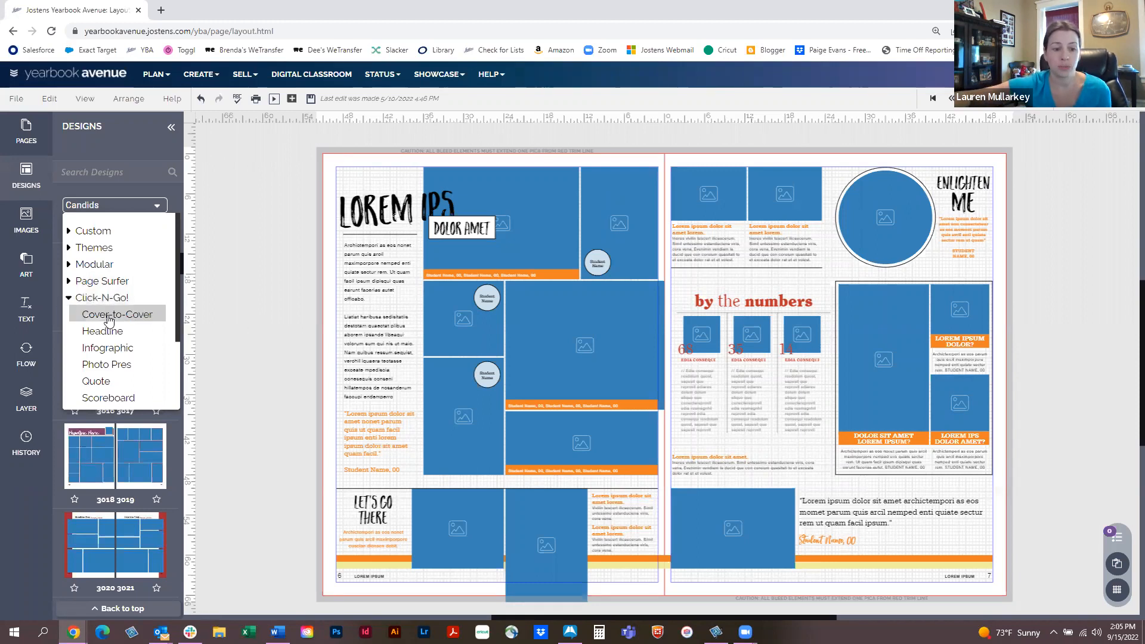
scroll(118, 323, "down", 1)
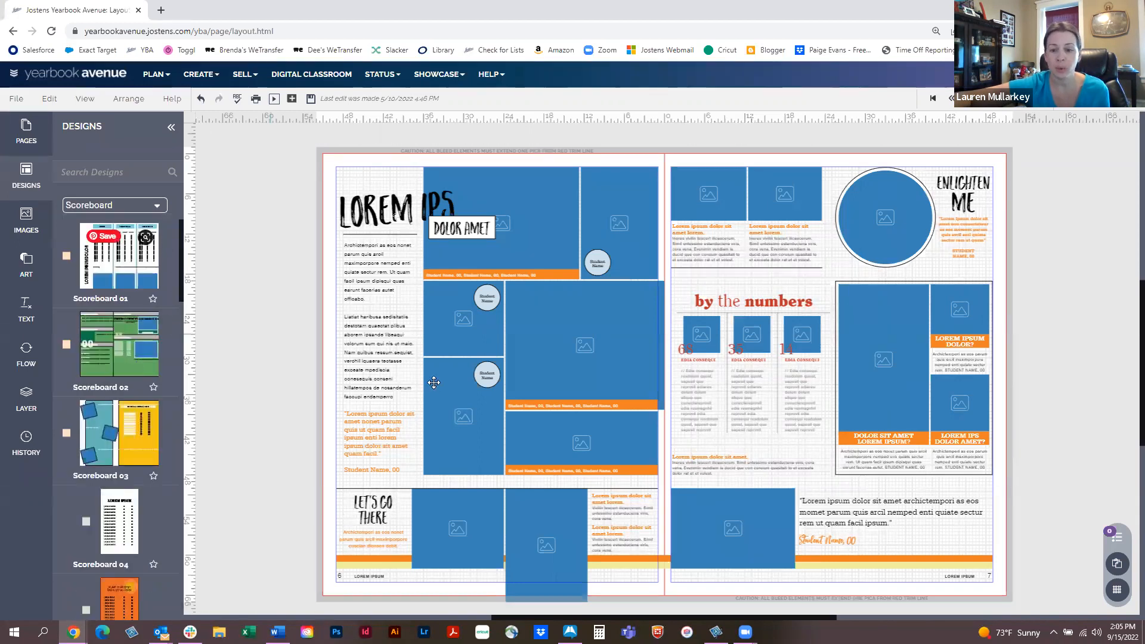
scroll(152, 328, "down", 1)
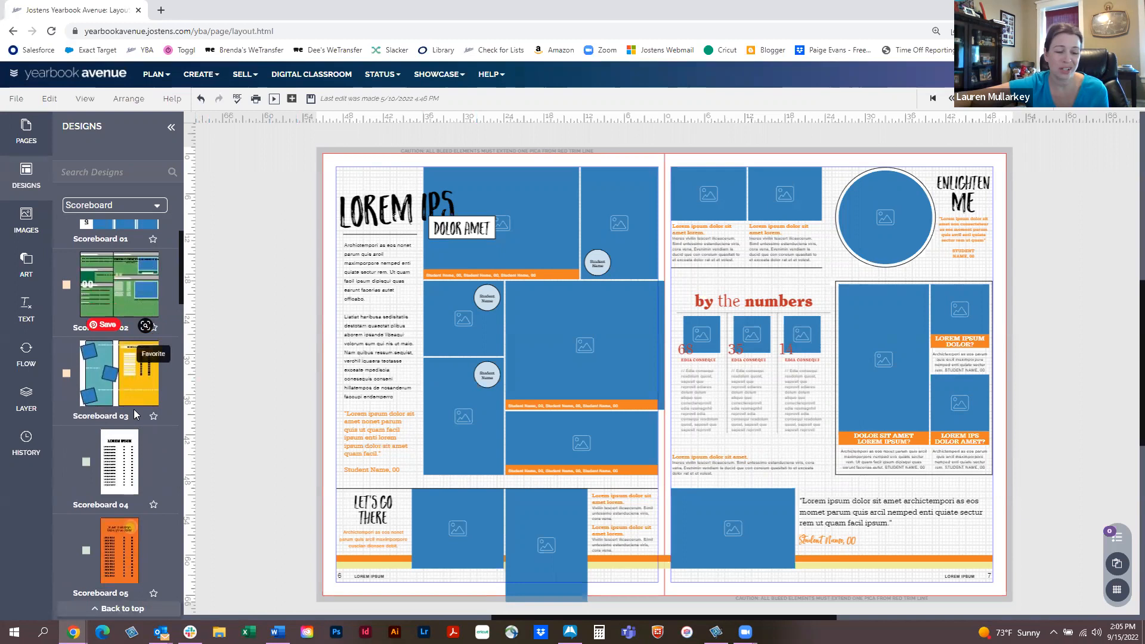
scroll(130, 417, "down", 5)
scroll(129, 417, "down", 2)
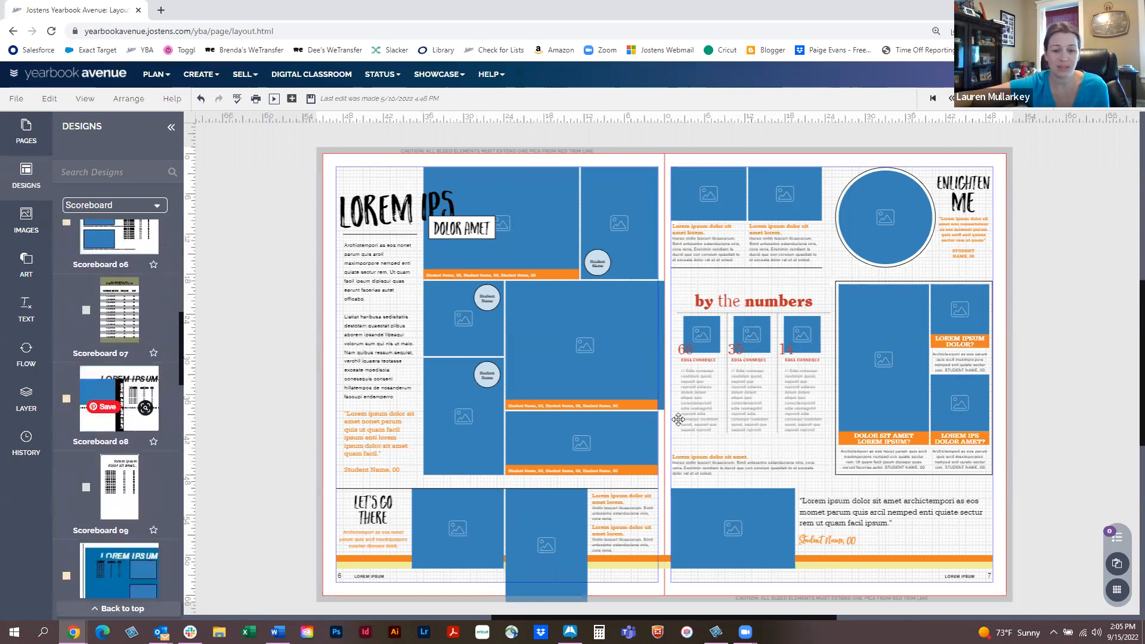
scroll(120, 380, "down", 12)
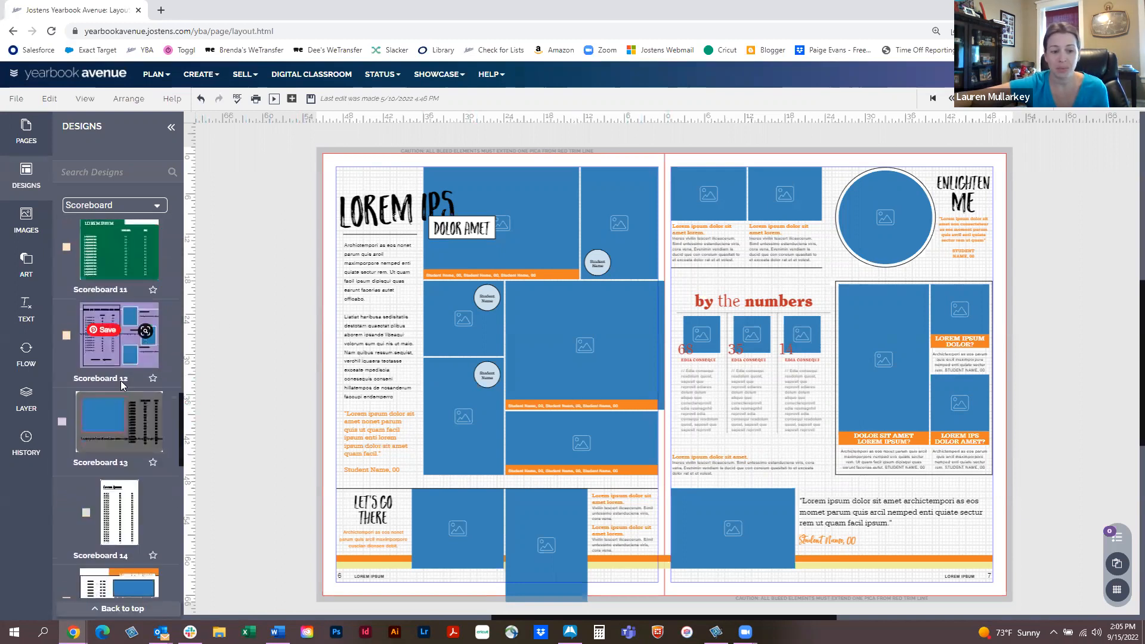
scroll(113, 437, "up", 15)
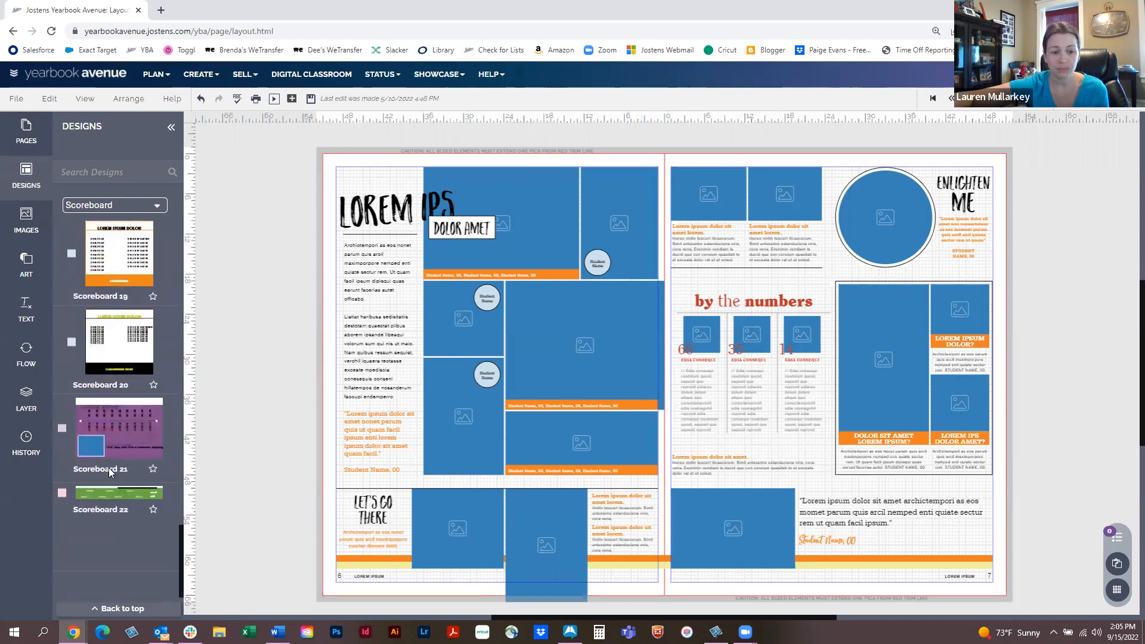
scroll(113, 441, "up", 4)
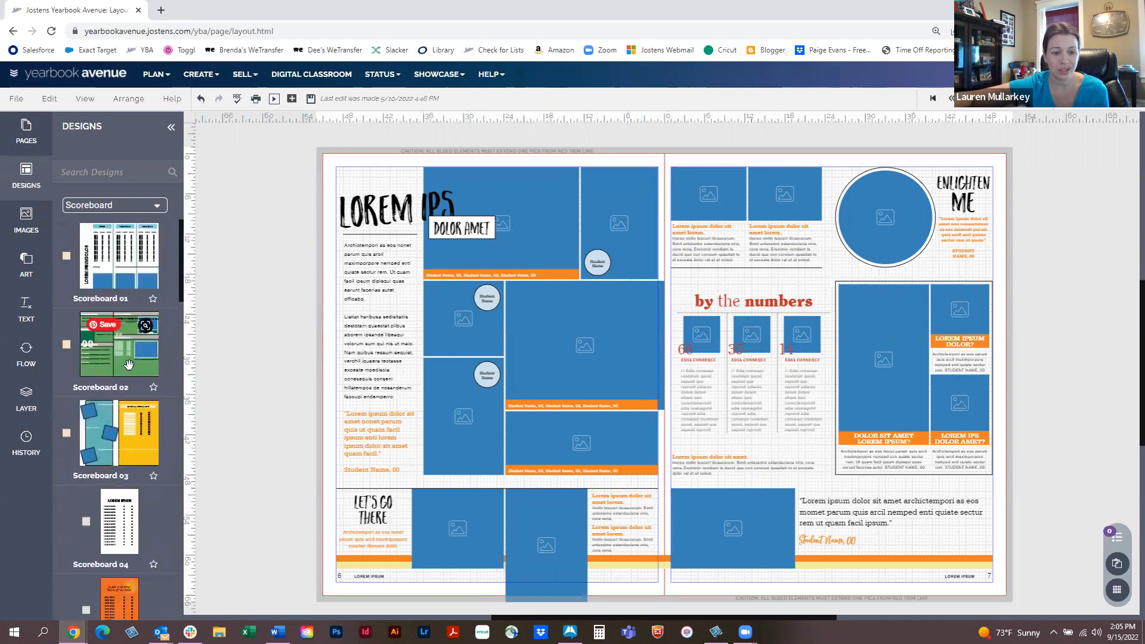
Step: Try the Scoreboard 04 design over the "by the numbers" module on page 7, and undo its placement
left_click_drag(123, 520, 741, 455)
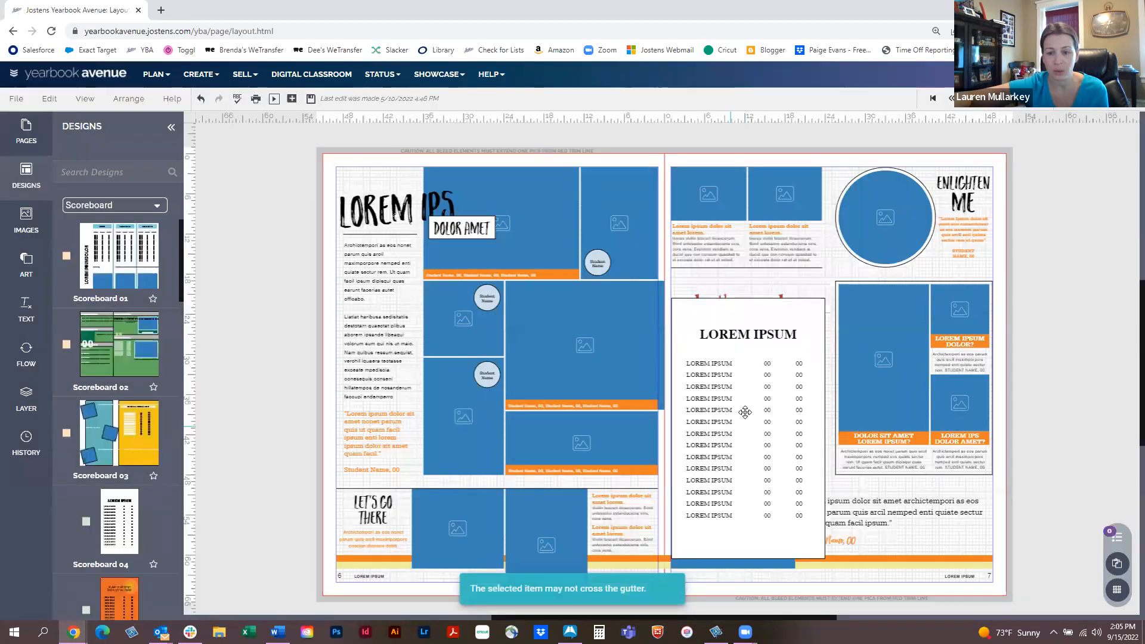
left_click_drag(741, 412, 731, 404)
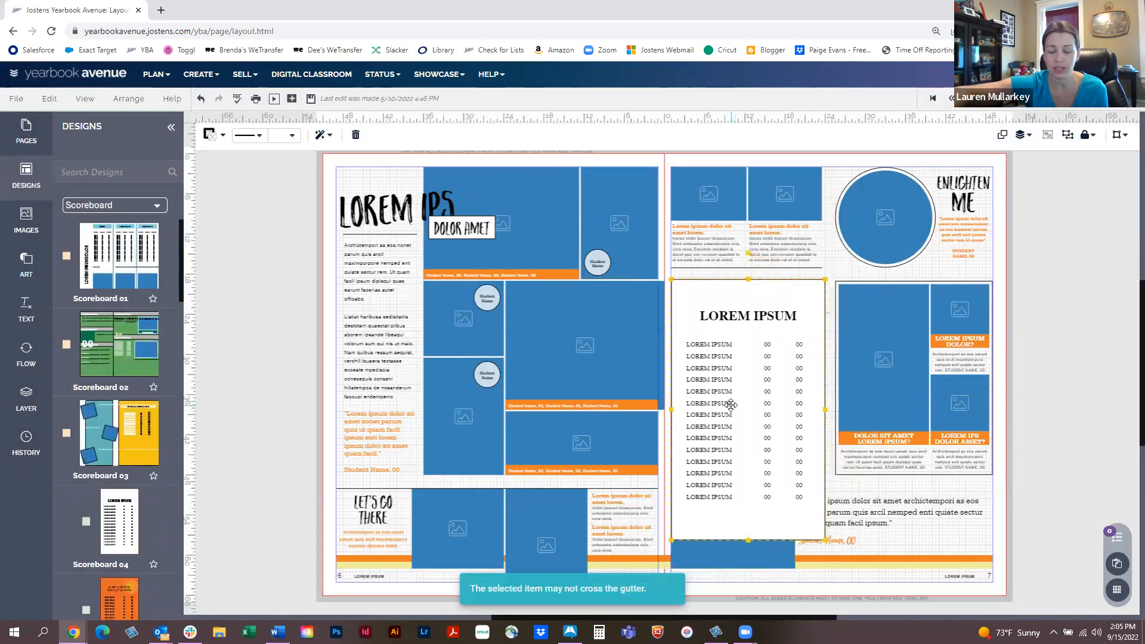
key("ctrl+z")
Step: Examine the Portrait photo-size and photo-count categories and the Template Exchange categories in the design library
left_click(135, 205)
scroll(126, 325, "down", 2)
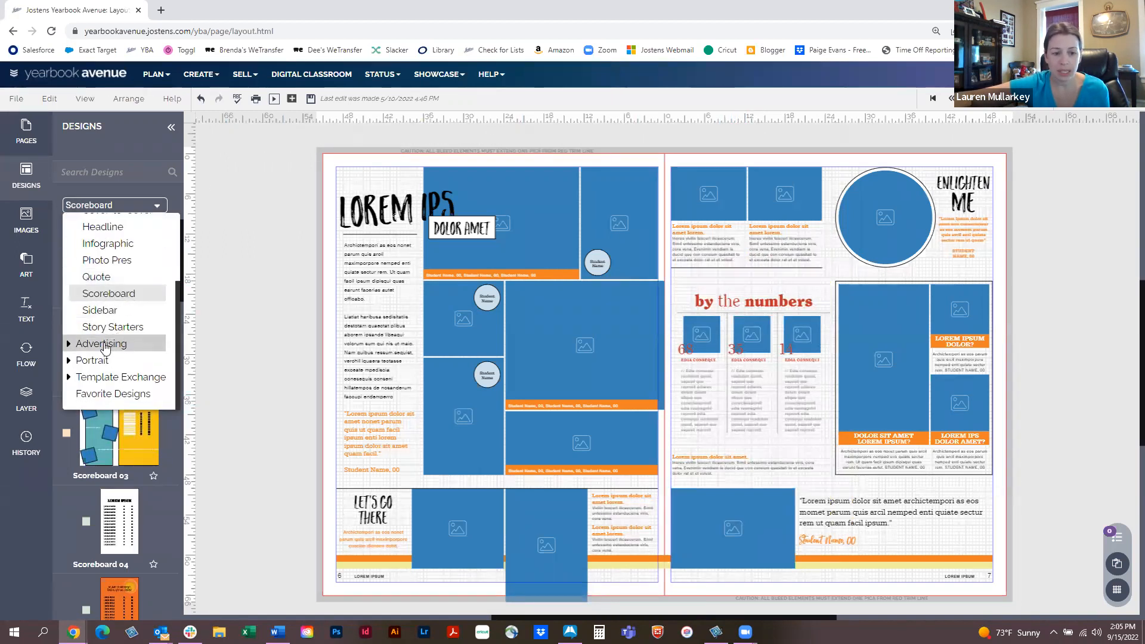
left_click(70, 360)
scroll(134, 325, "down", 5)
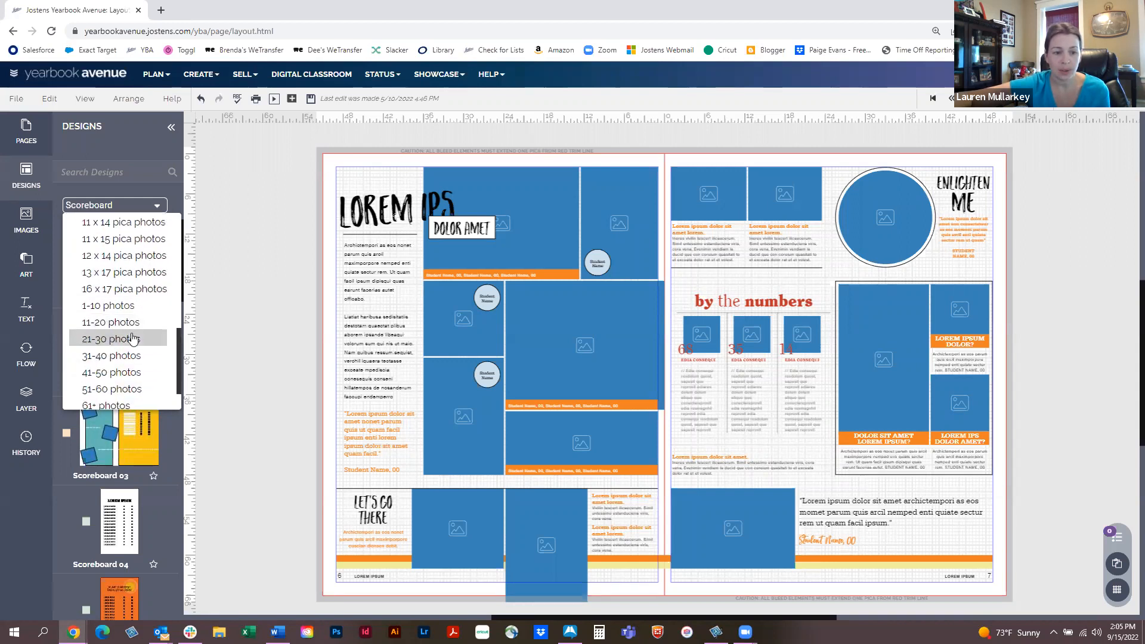
scroll(133, 338, "down", 2)
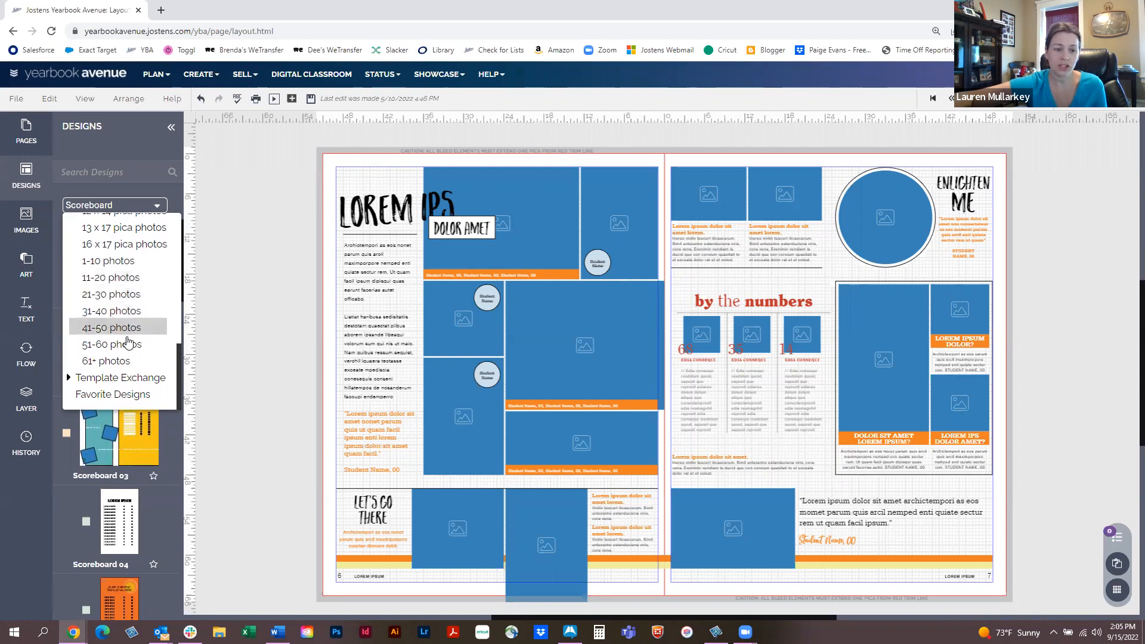
scroll(128, 265, "up", 3)
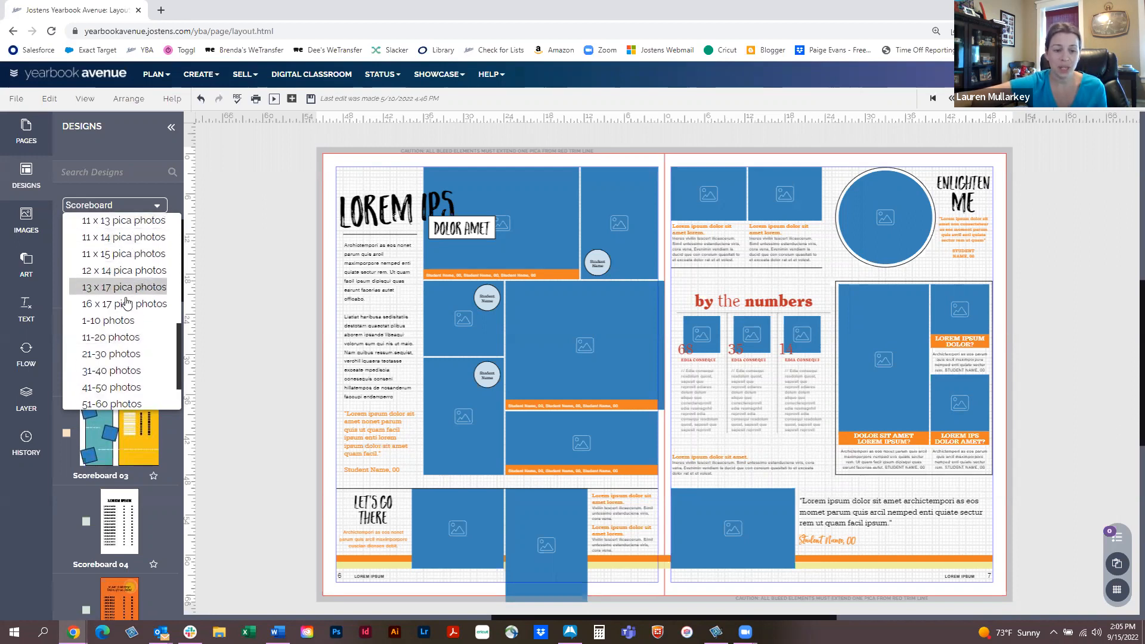
scroll(126, 304, "down", 2)
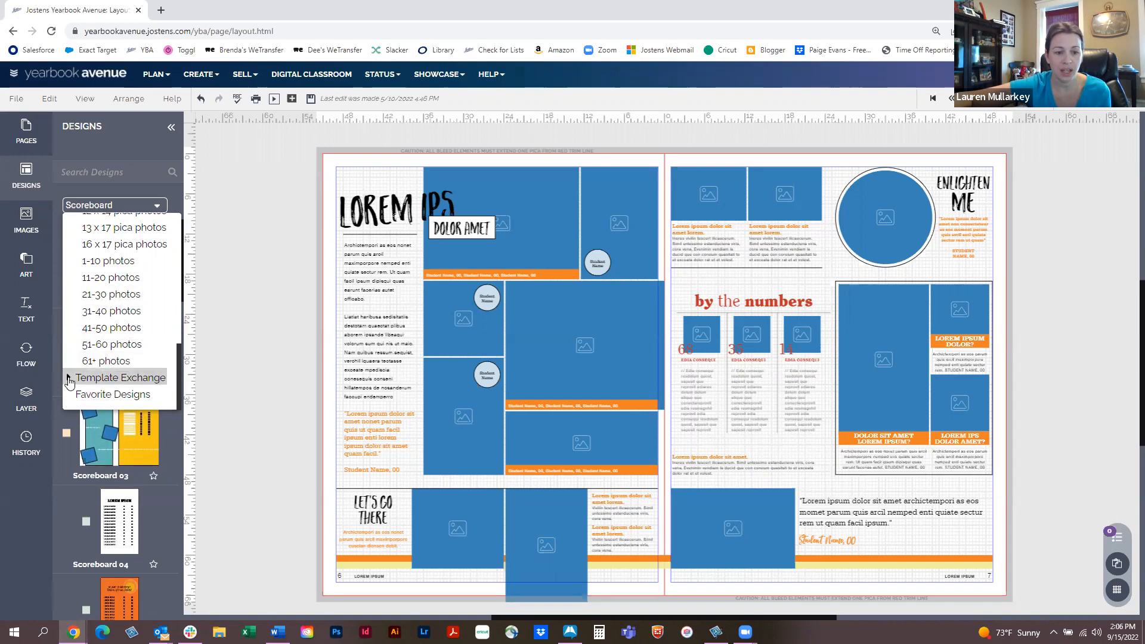
left_click(68, 377)
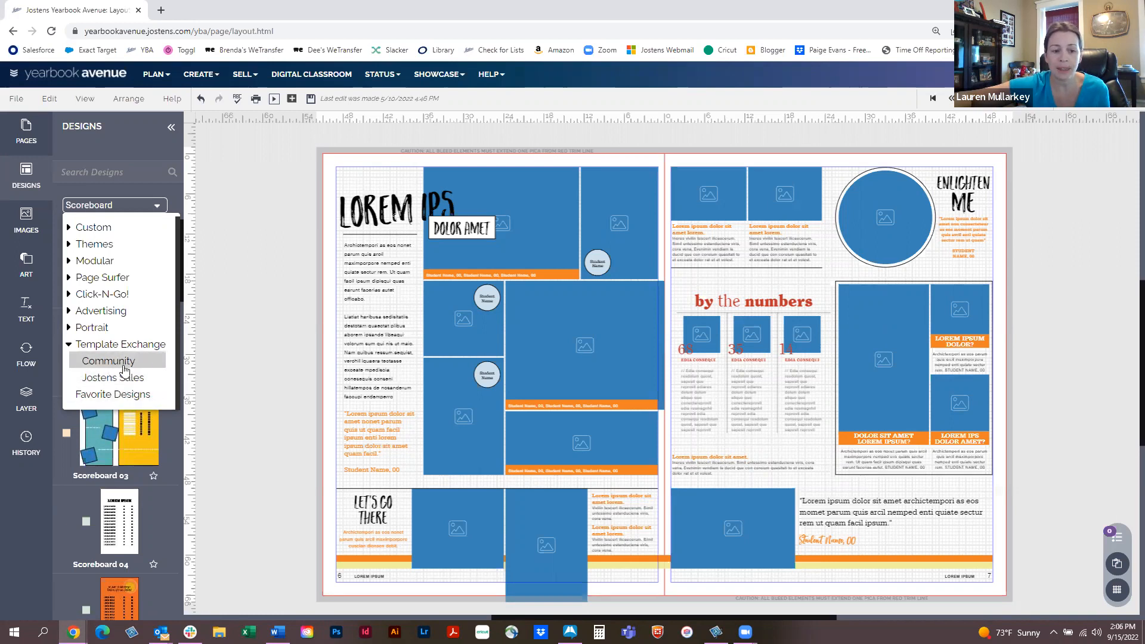
left_click(191, 425)
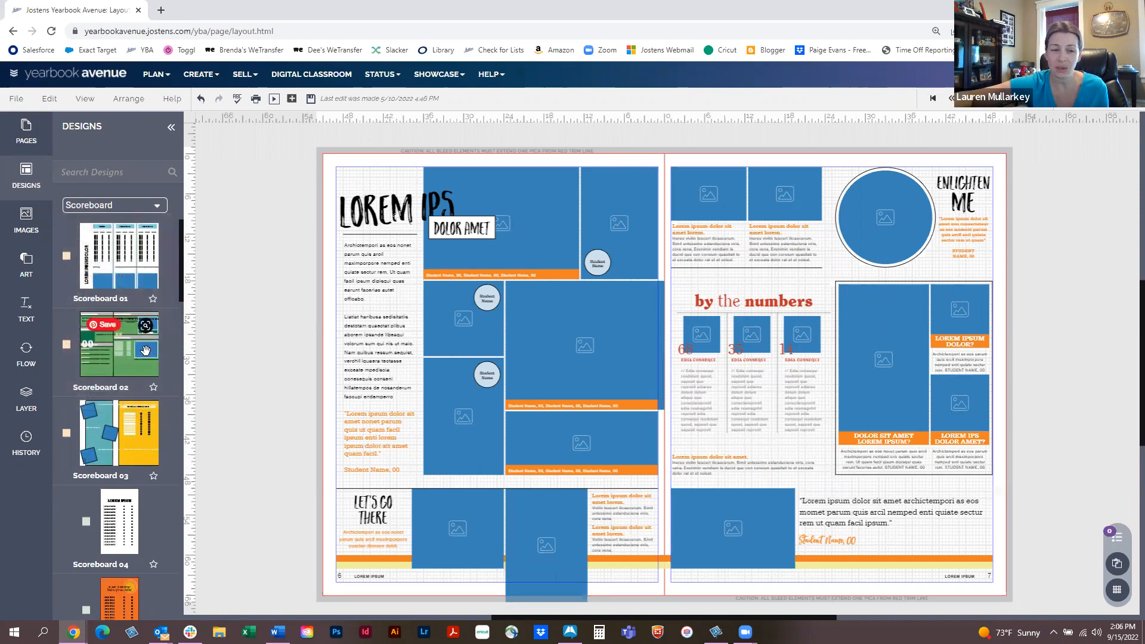
left_click(154, 300)
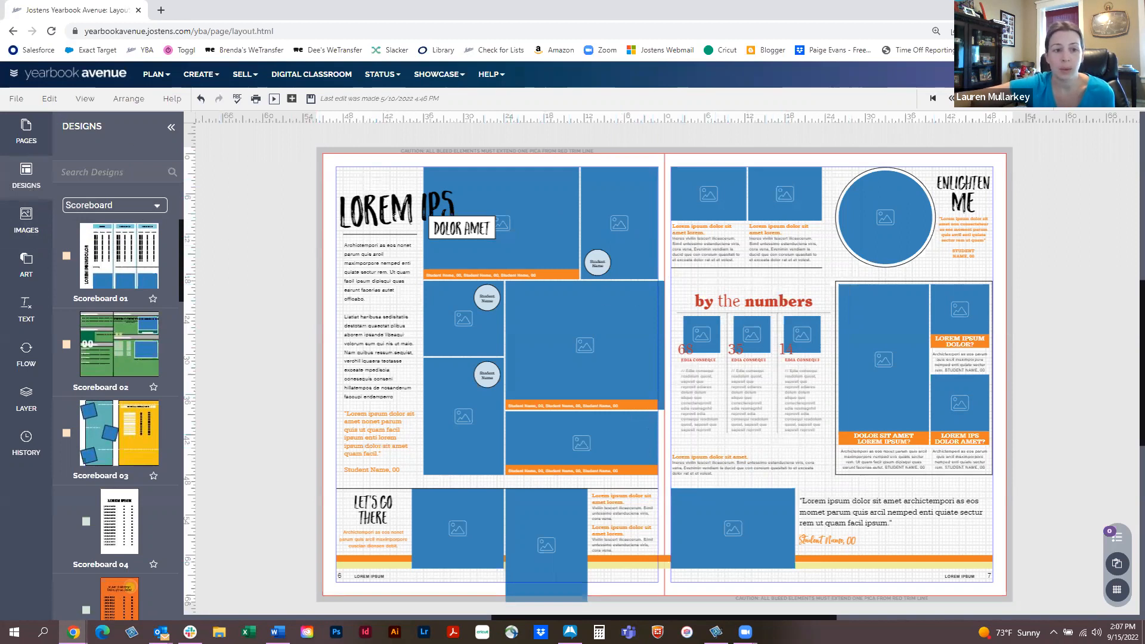
Step: Save both pages of the spread as a template named "sample"
left_click(17, 100)
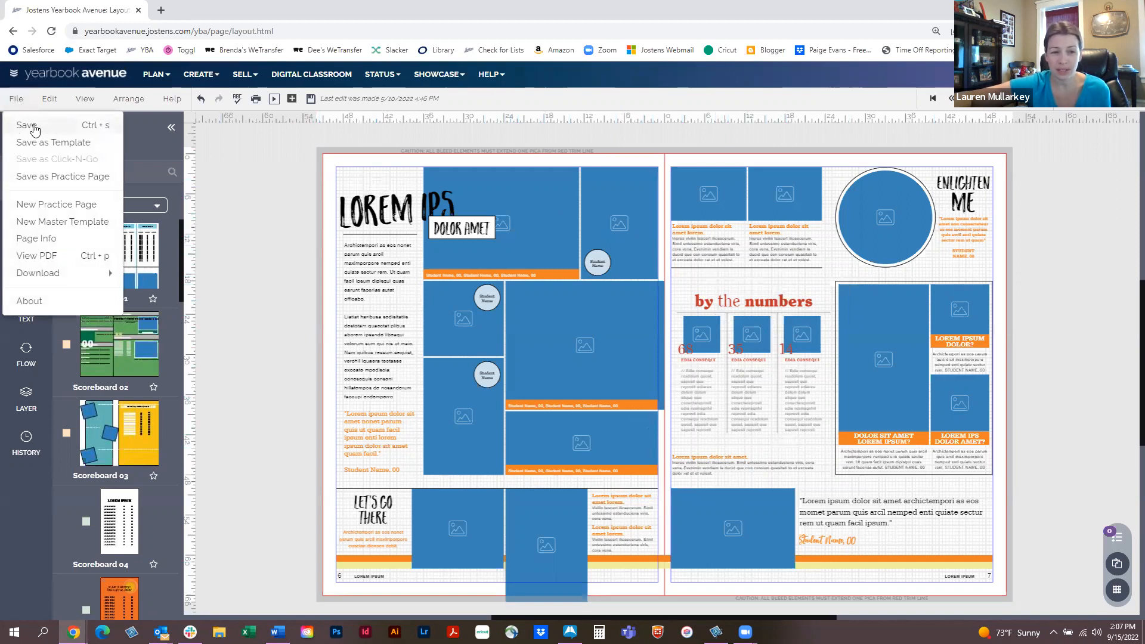
left_click(73, 146)
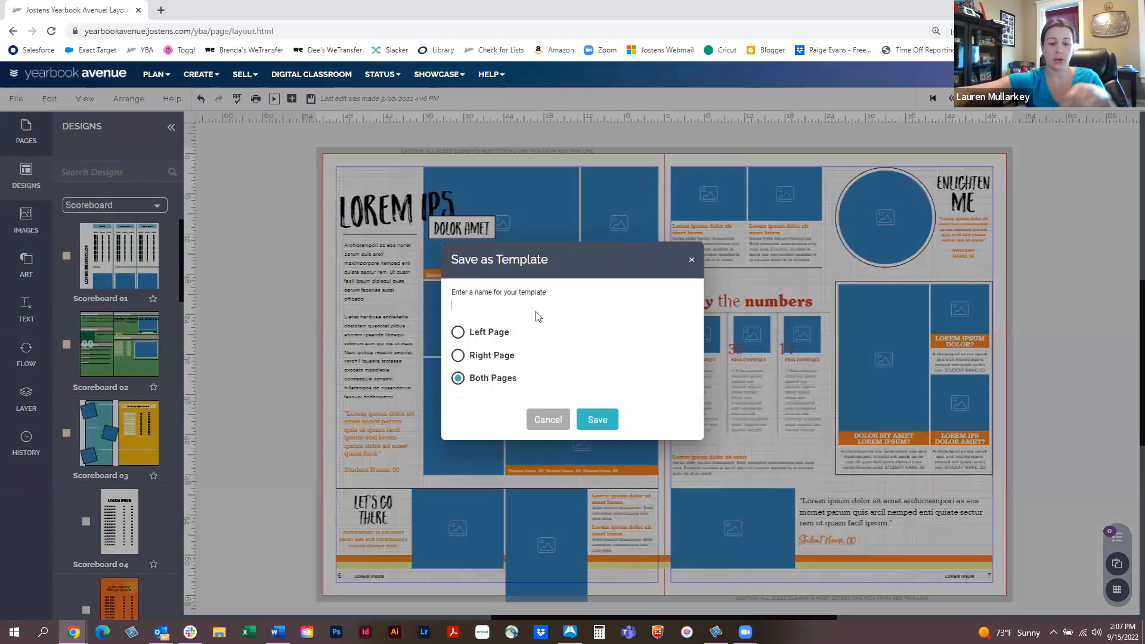
type("sample")
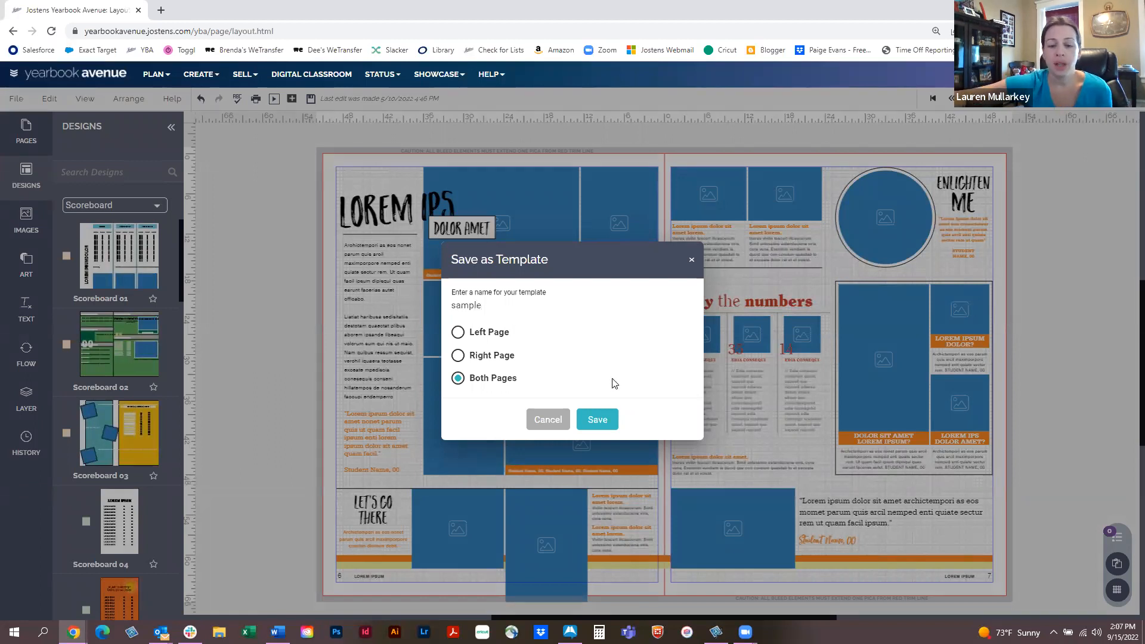
left_click(600, 421)
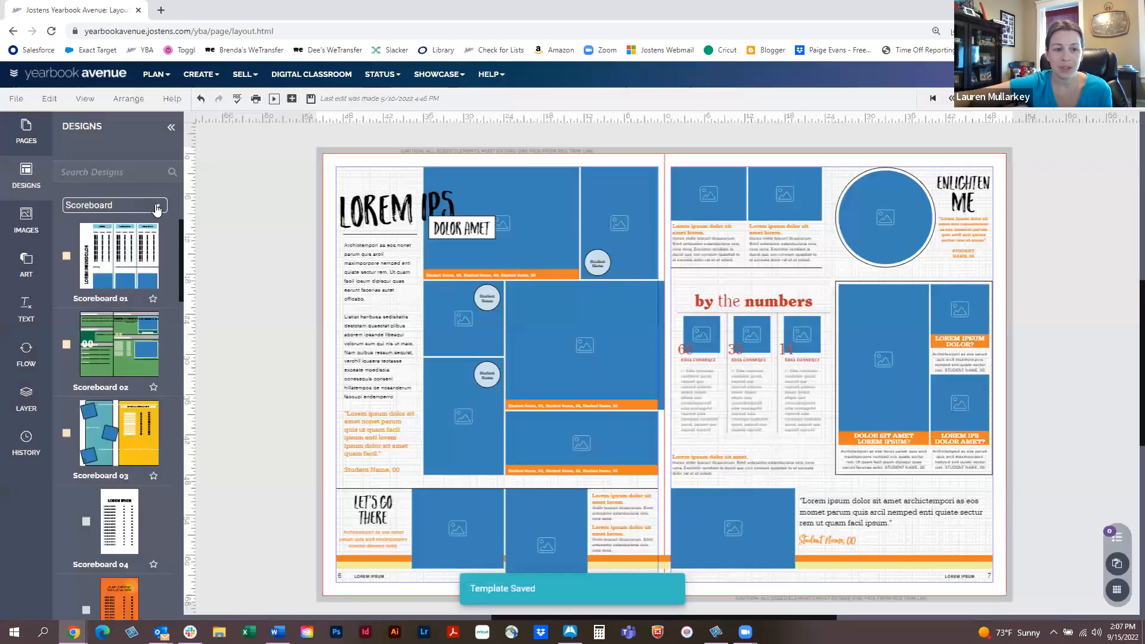
Step: Show the My Templates collection of the Custom designs in the design library
left_click(158, 207)
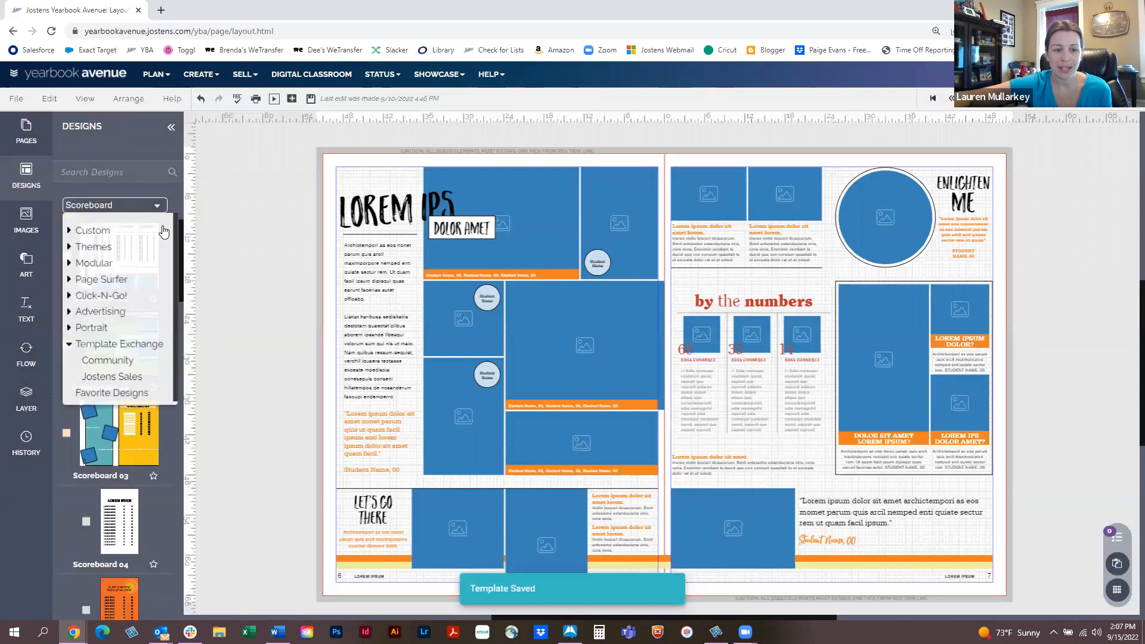
left_click(69, 231)
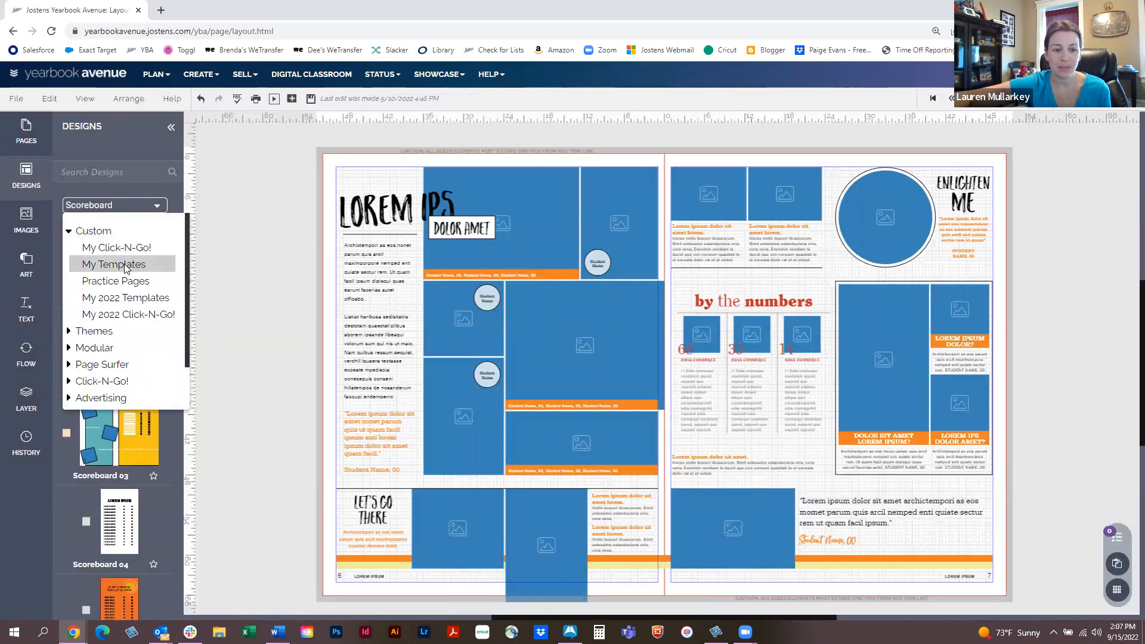
left_click(126, 264)
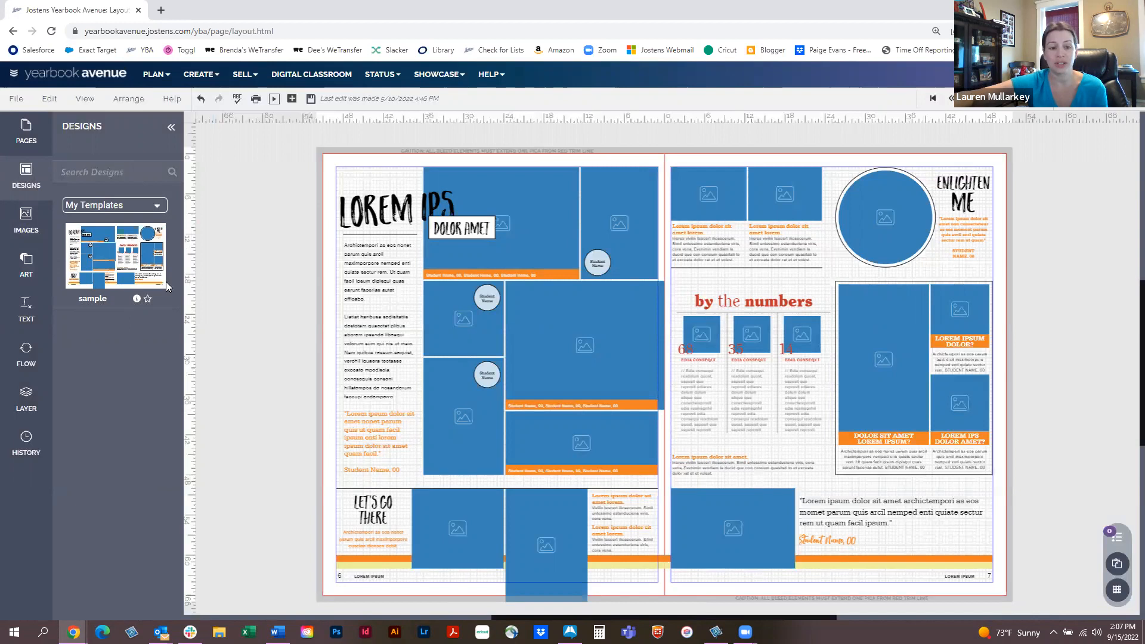
Step: Examine the Portrait and Activity categories of the image library, and show the Freshmen Class of 2026 category
left_click(34, 233)
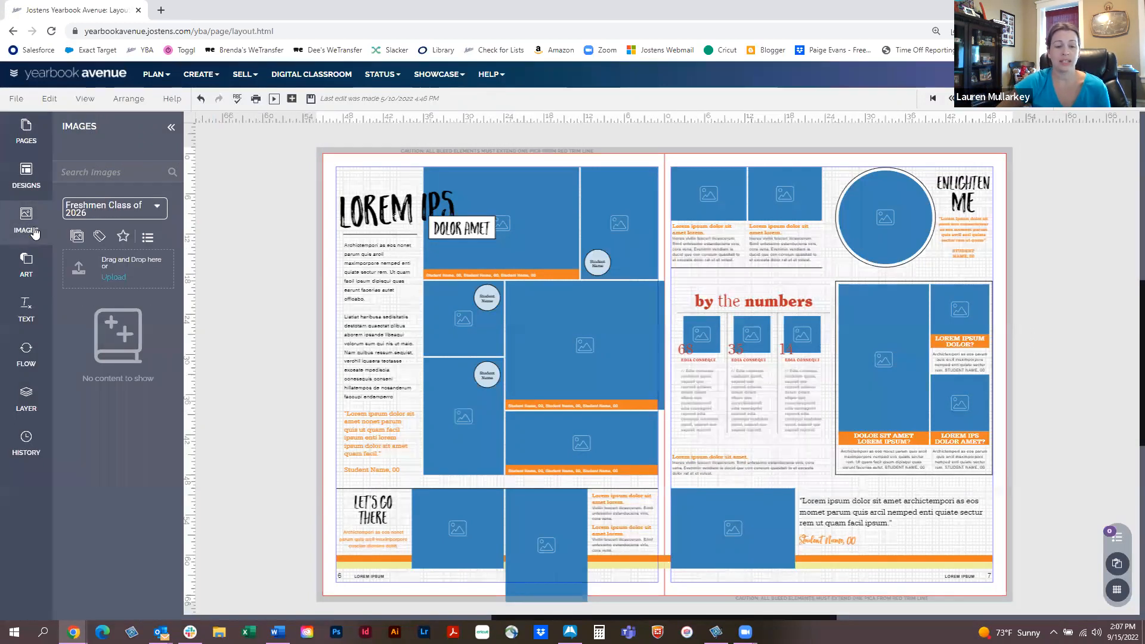
left_click(159, 208)
scroll(178, 257, "up", 3)
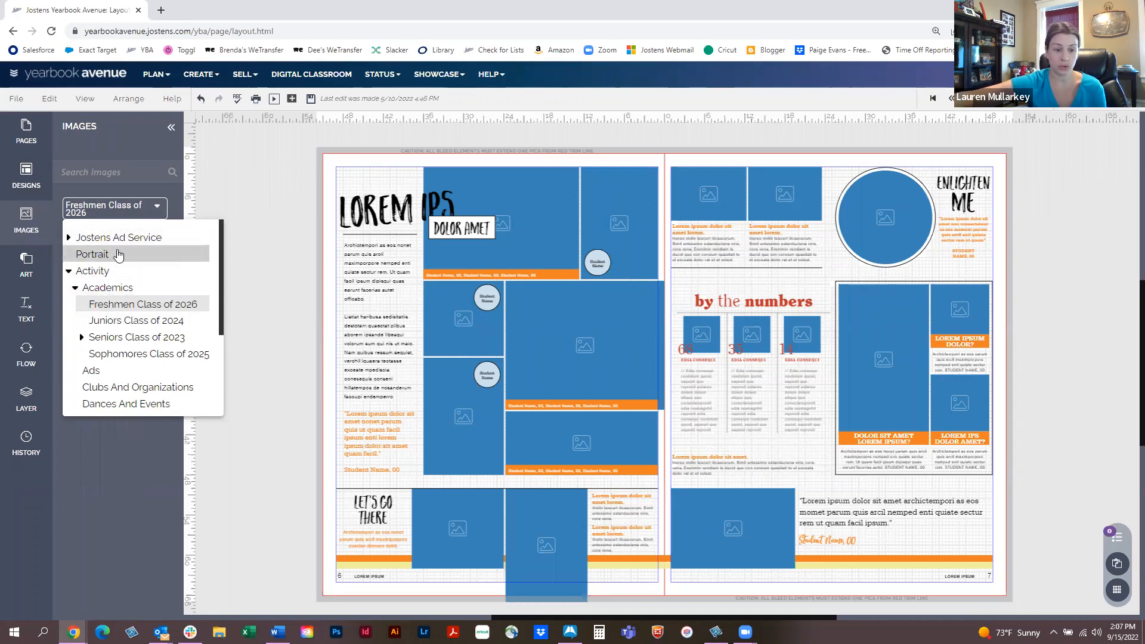
scroll(137, 258, "down", 1)
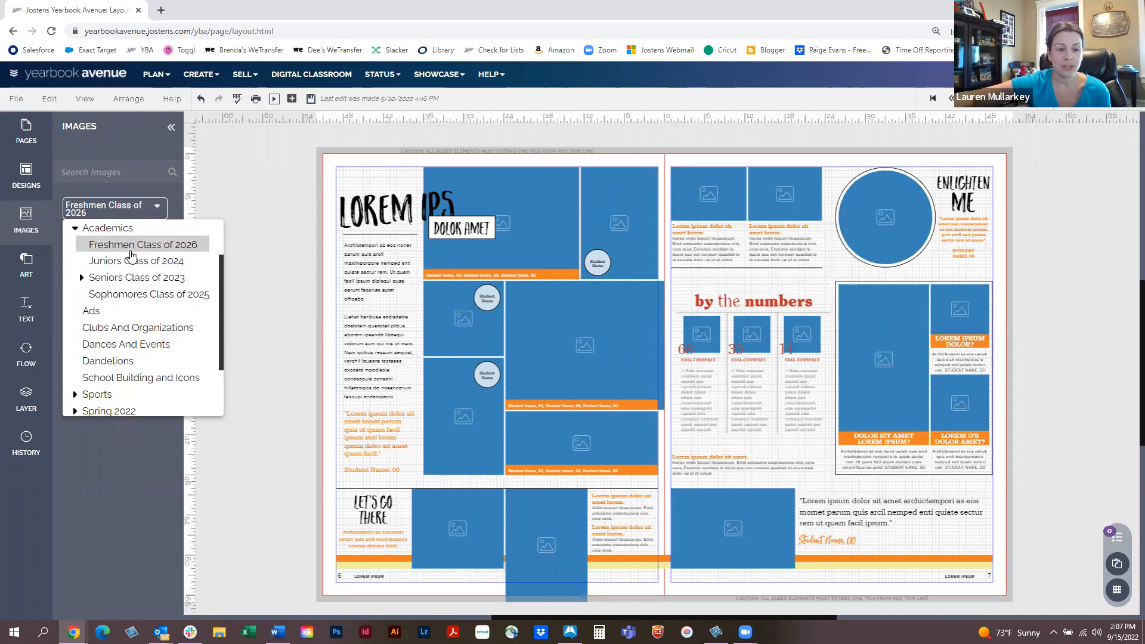
scroll(111, 284, "up", 1)
scroll(111, 287, "down", 1)
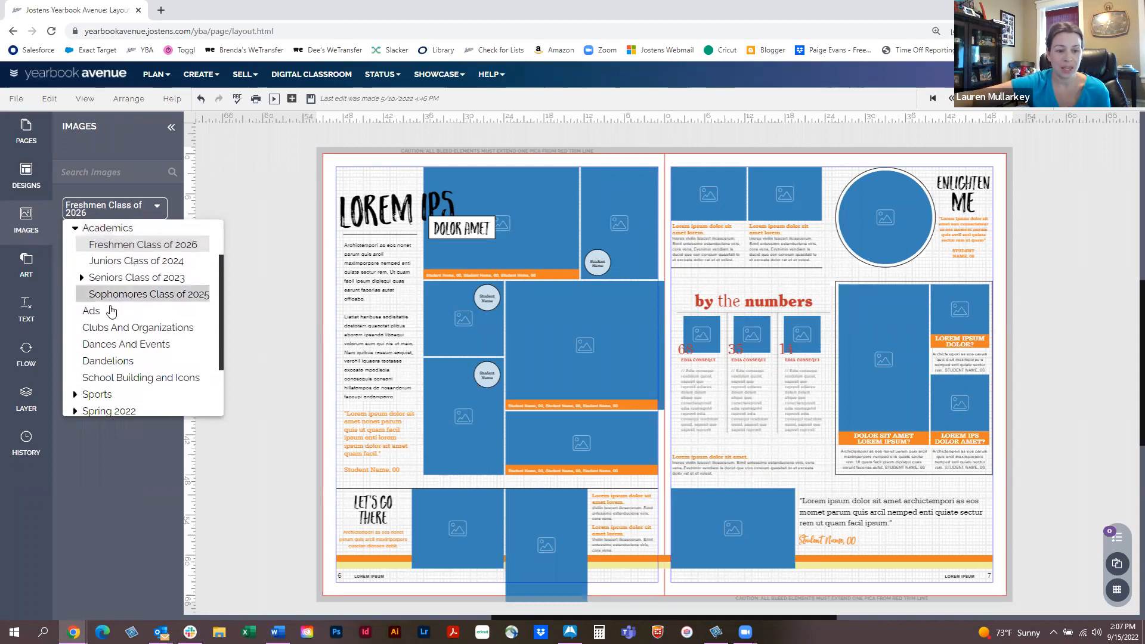
scroll(129, 328, "down", 1)
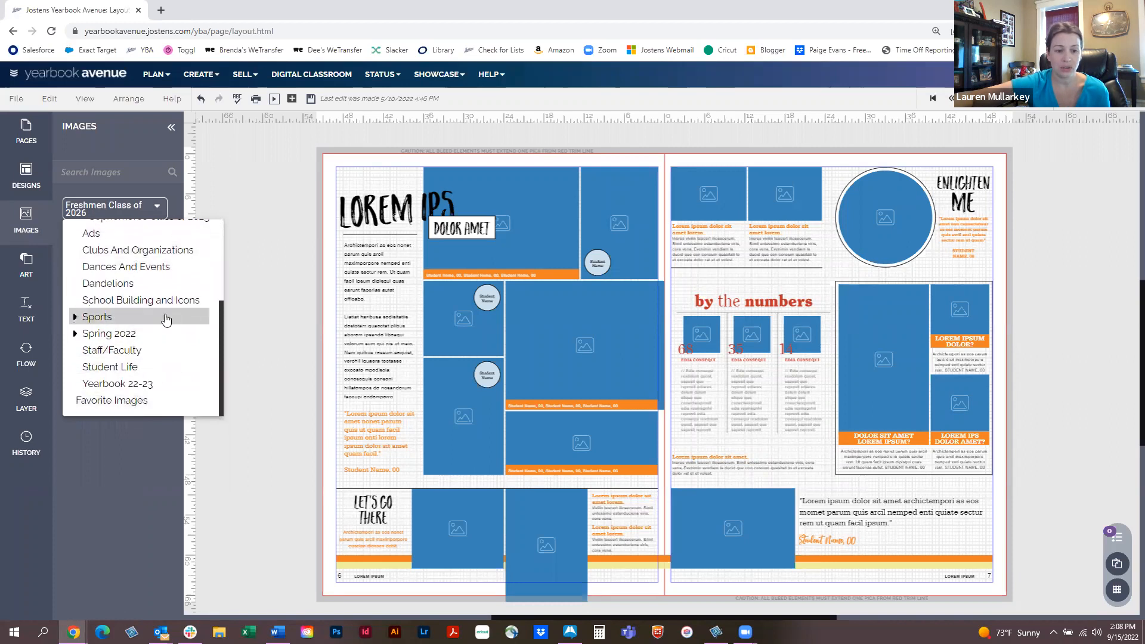
scroll(178, 334, "up", 2)
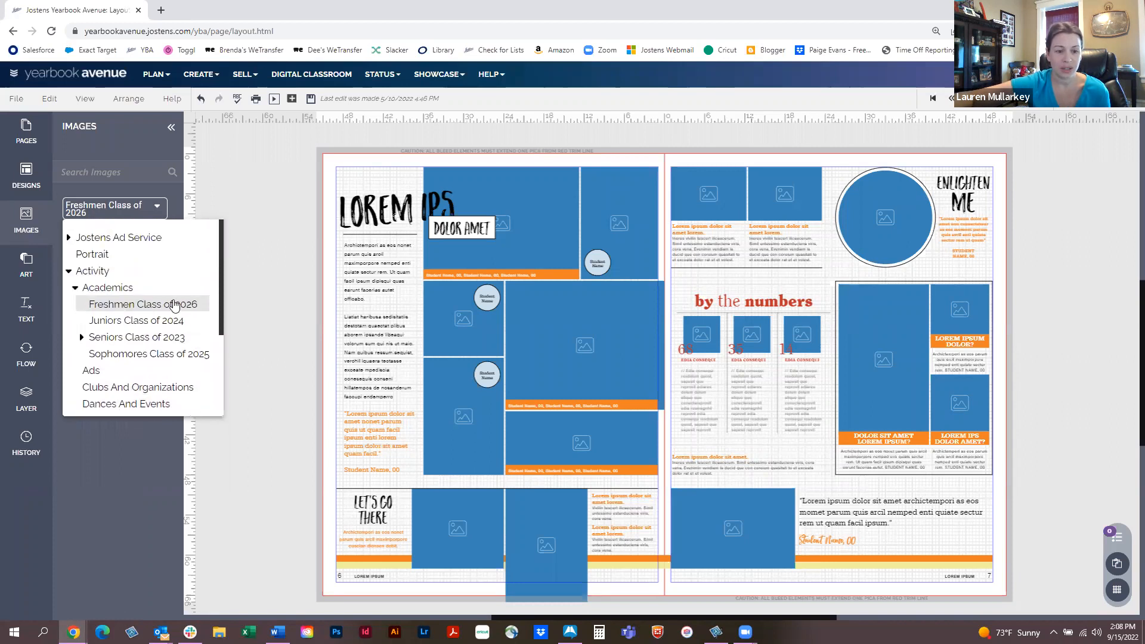
scroll(167, 361, "down", 1)
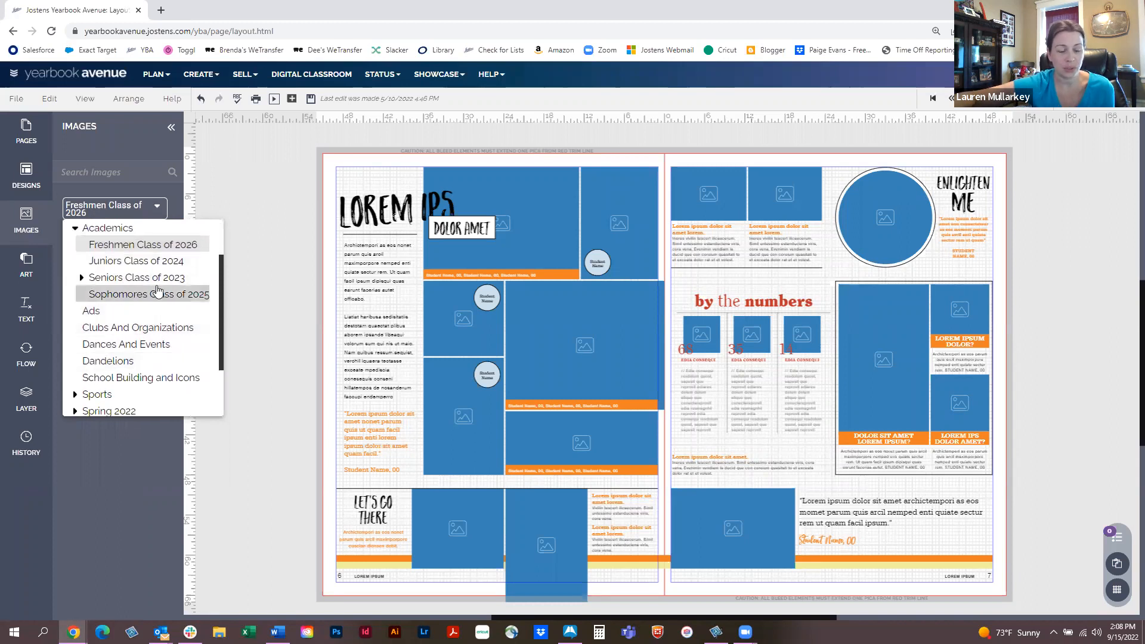
left_click(135, 247)
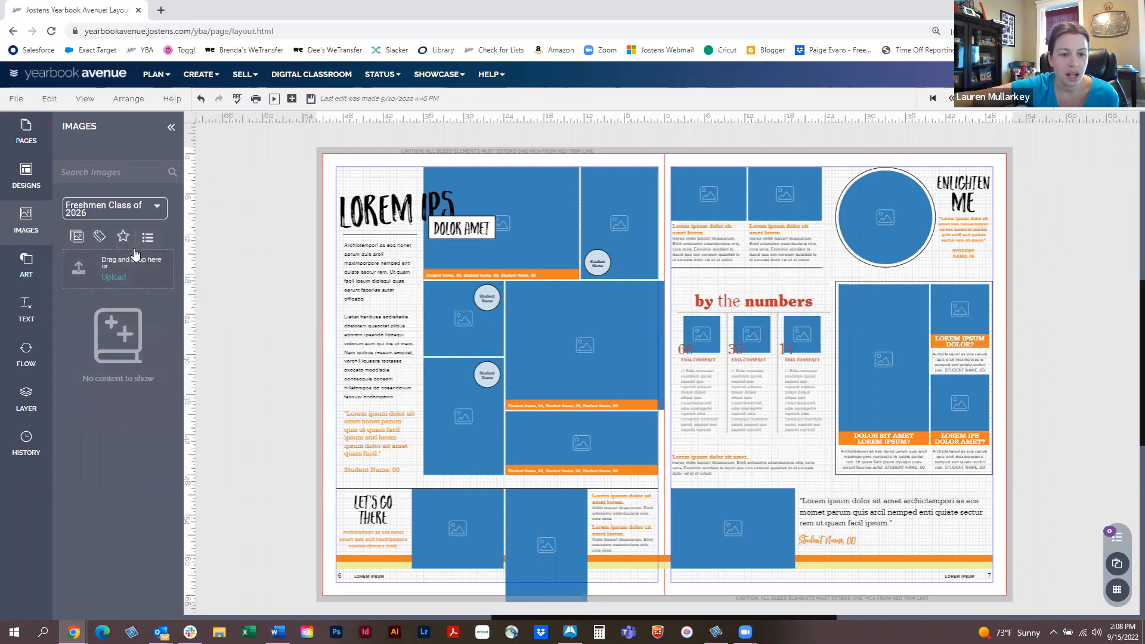
Step: Place the Juniors Class of 2024 photo of the student holding a picture frame in page 6's large central image frame, and save the spread
left_click(159, 209)
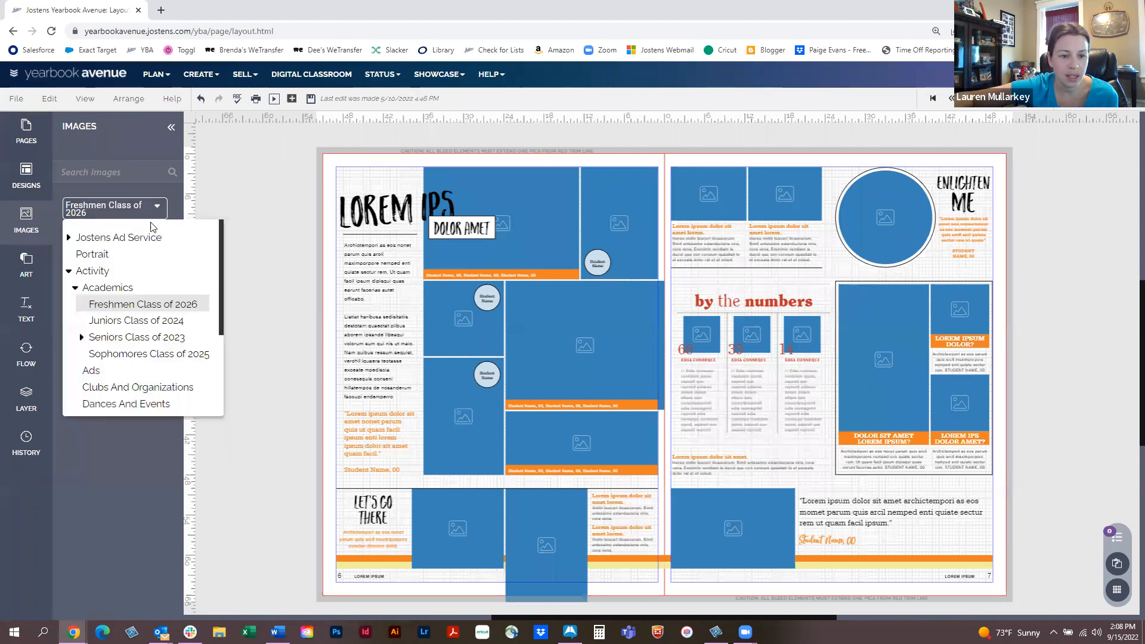
left_click(145, 316)
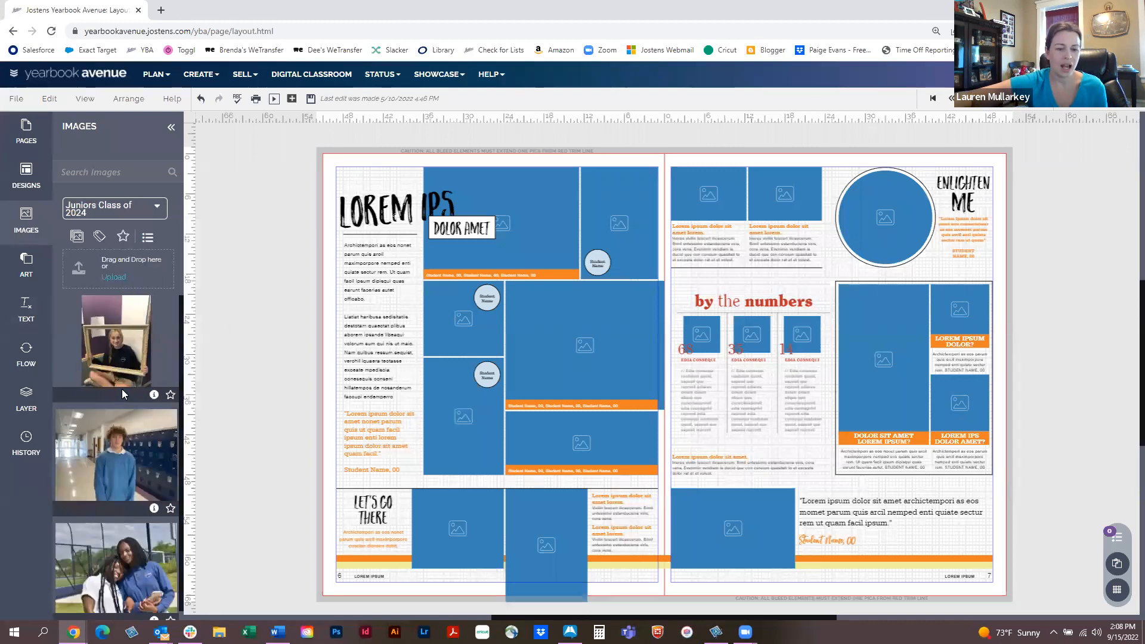
scroll(143, 372, "down", 1)
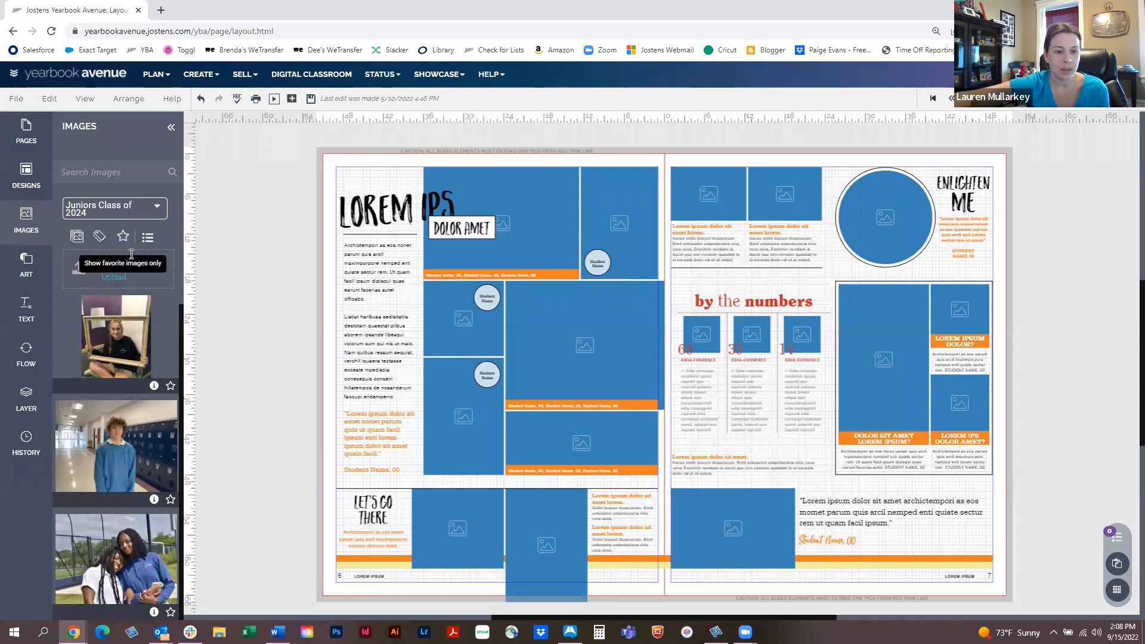
mouse_move(112, 335)
left_mouse_down()
mouse_move(281, 307)
mouse_move(578, 326)
mouse_move(577, 347)
mouse_move(545, 240)
mouse_move(528, 227)
mouse_move(584, 335)
mouse_move(617, 220)
mouse_move(625, 304)
mouse_move(612, 345)
mouse_move(624, 235)
mouse_move(609, 335)
mouse_move(856, 340)
mouse_move(895, 360)
mouse_move(241, 389)
mouse_move(119, 344)
left_mouse_up()
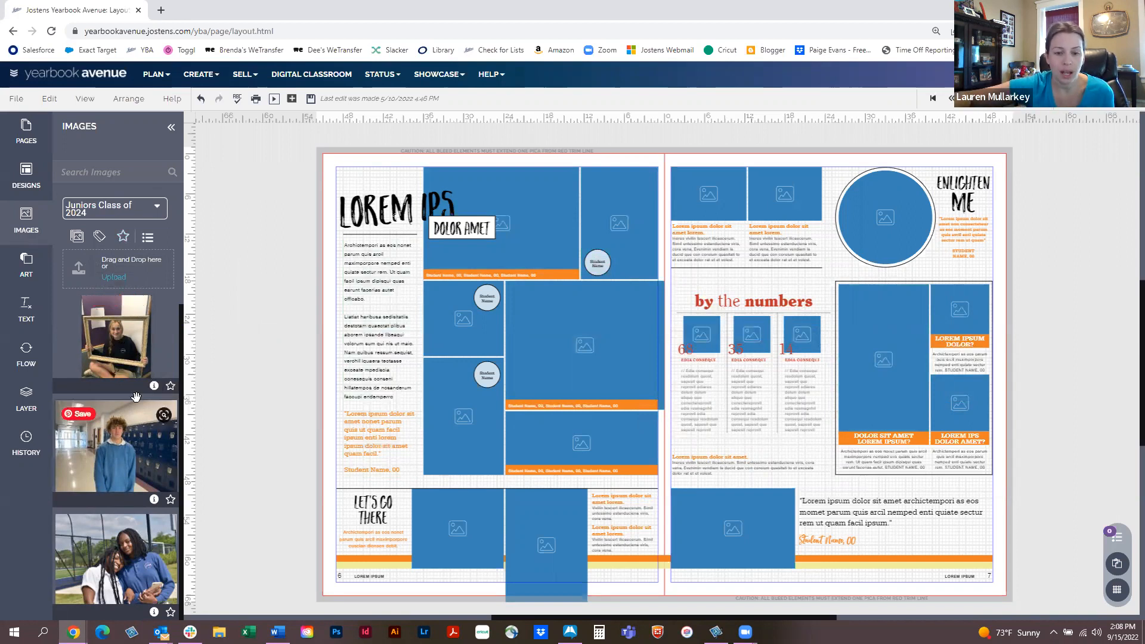
left_click_drag(566, 351, 570, 359)
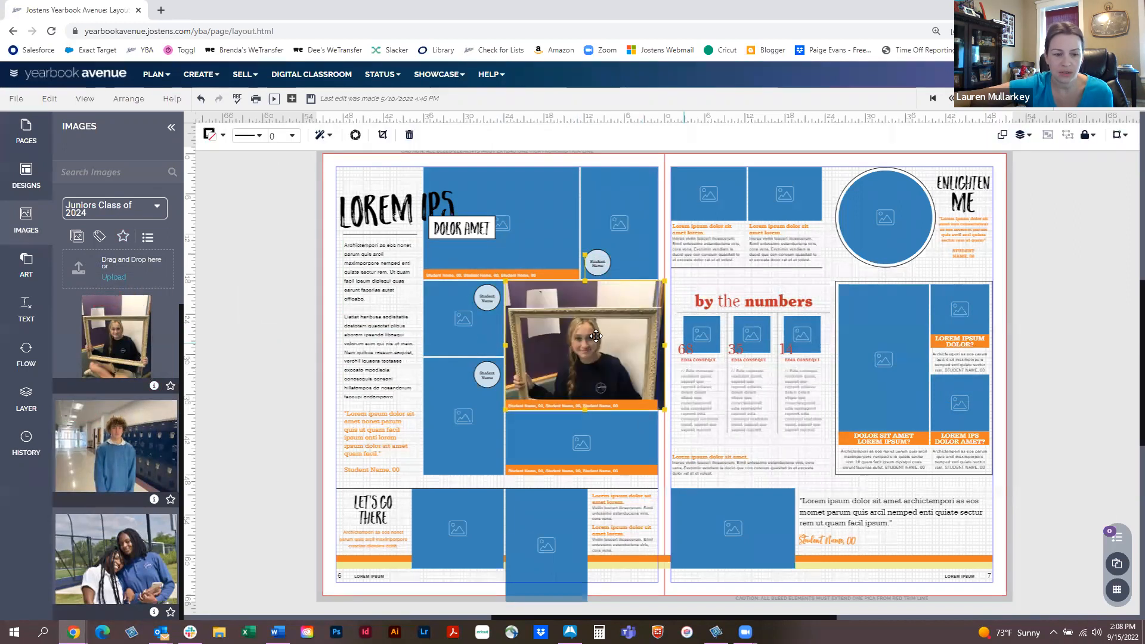
left_click(309, 100)
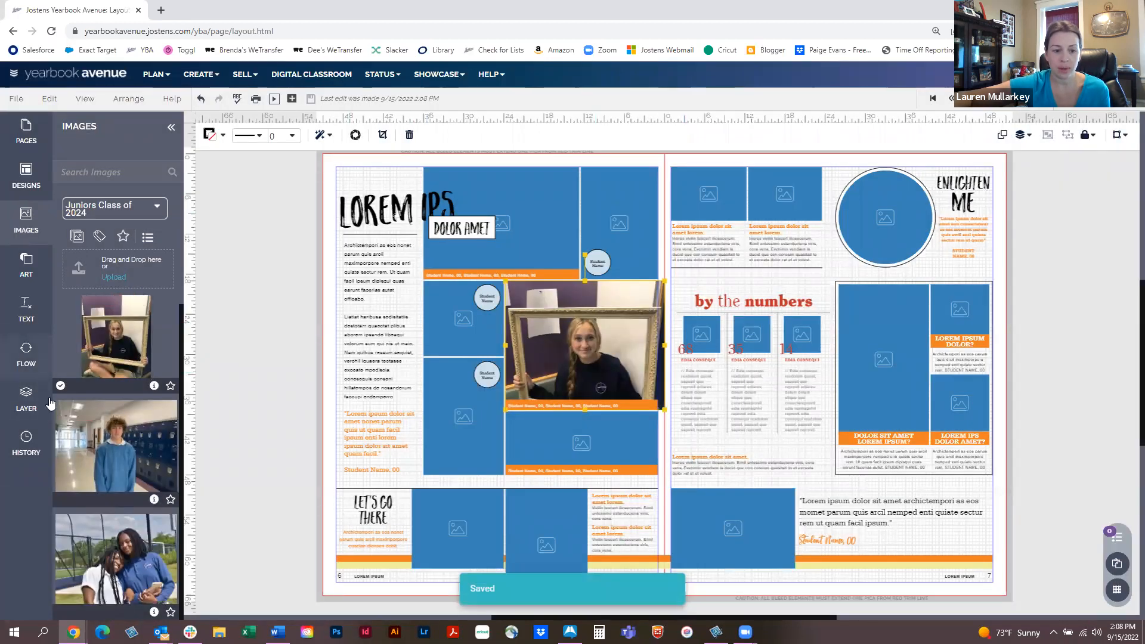
Step: Try to place the same student photo again in the image frame beside it on page 6, and dismiss the duplicate placement
mouse_move(67, 384)
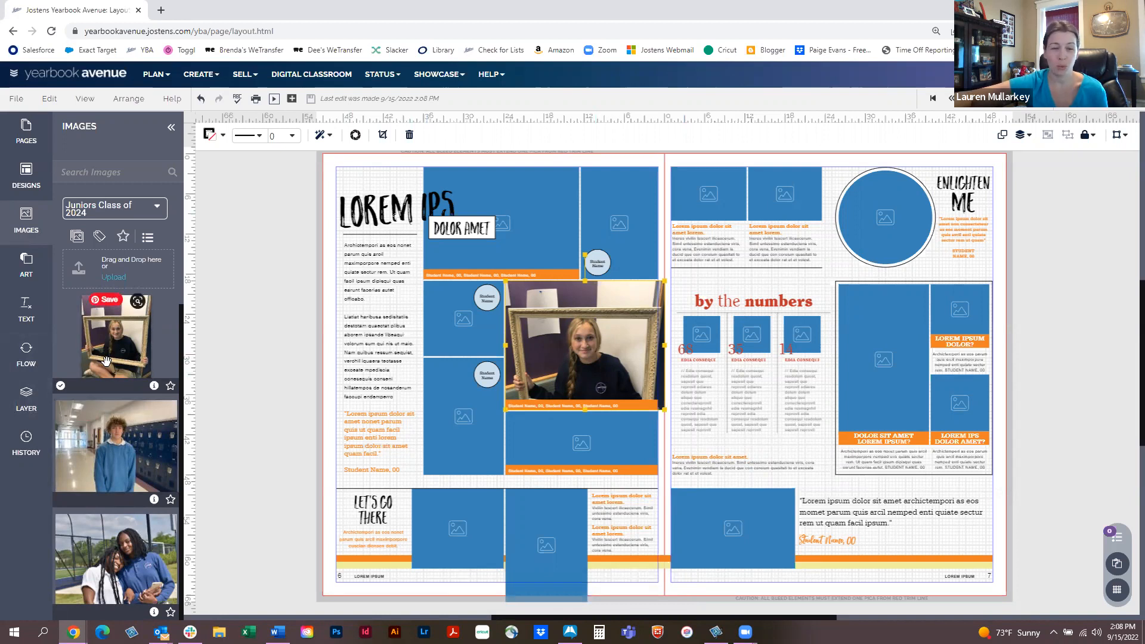
left_click_drag(109, 344, 456, 424)
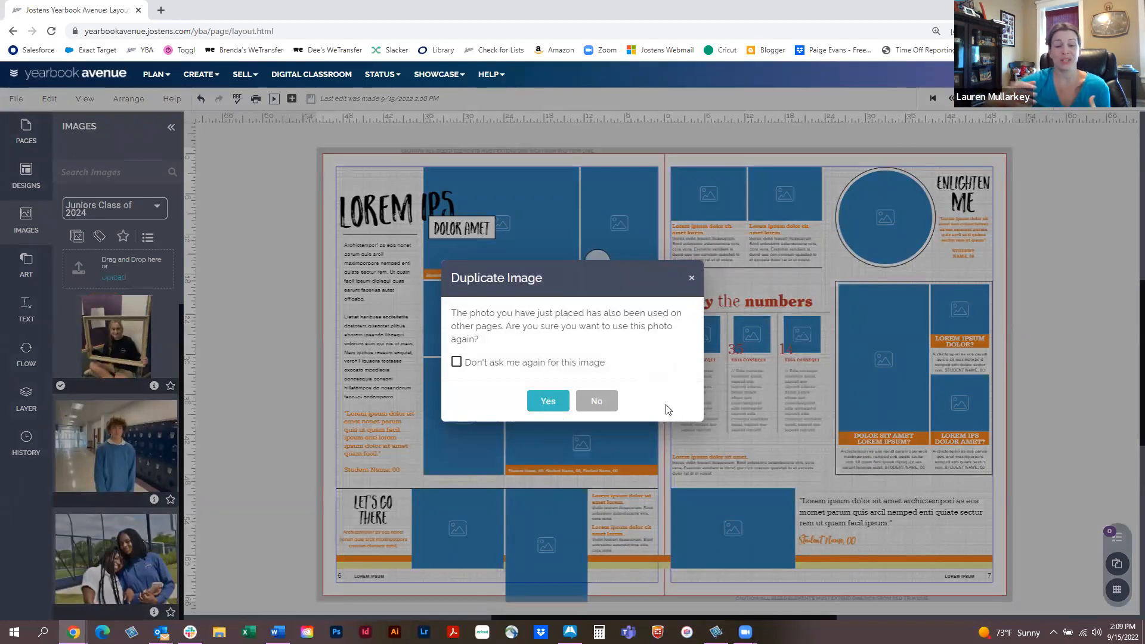
left_click(692, 278)
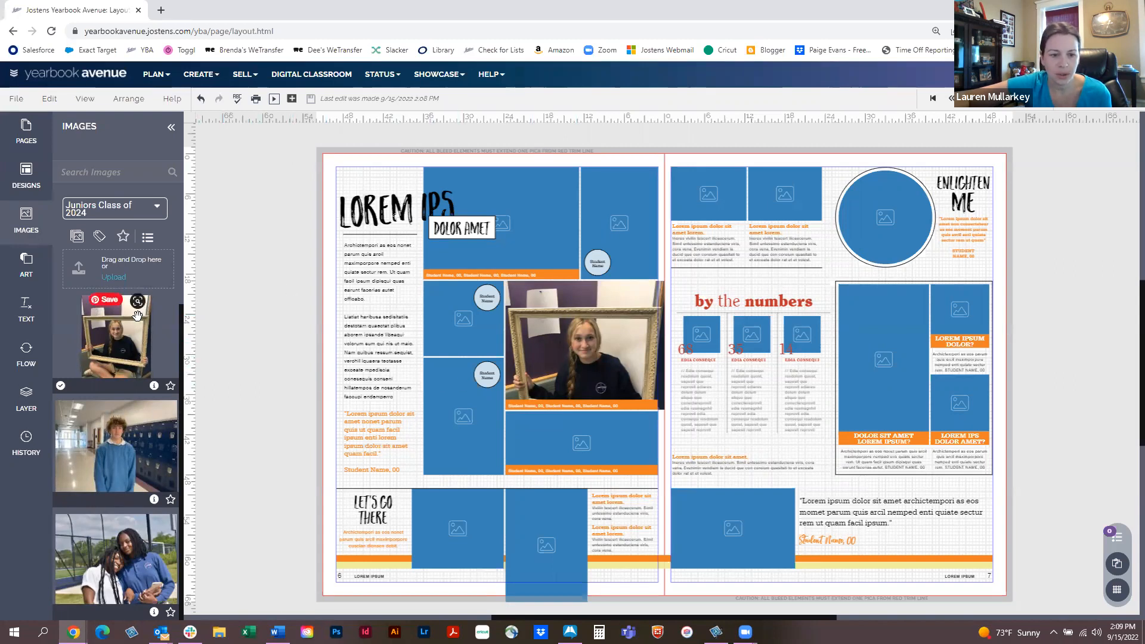
Step: Examine the options for uploading images from the computer and importing them from Google Drive into the Juniors Class of 2024 category
left_click(119, 278)
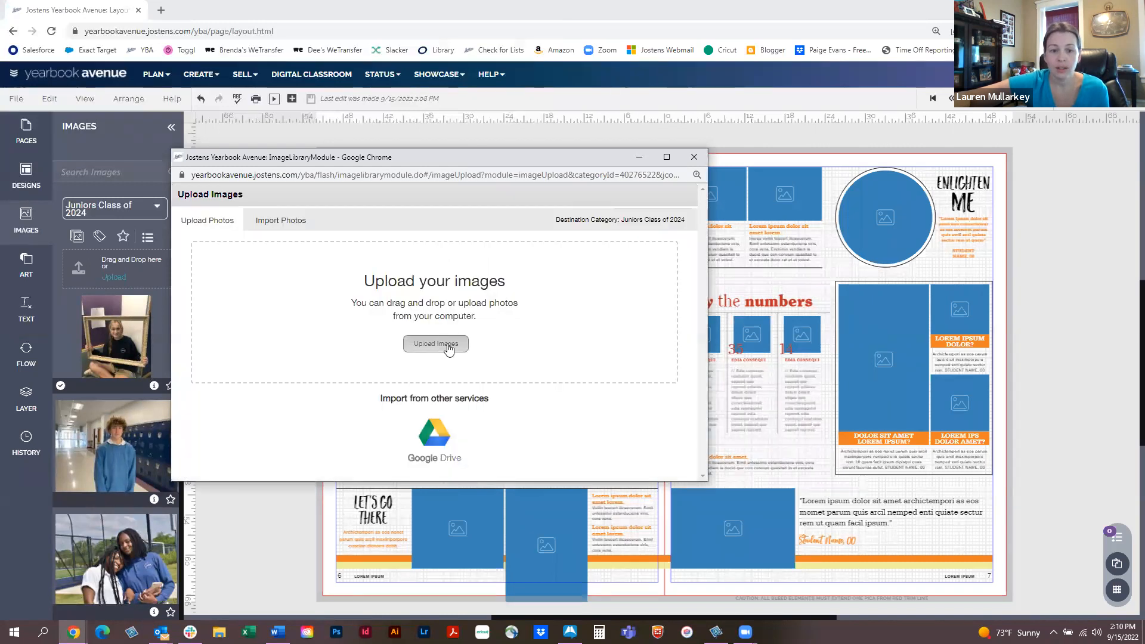
left_click(447, 352)
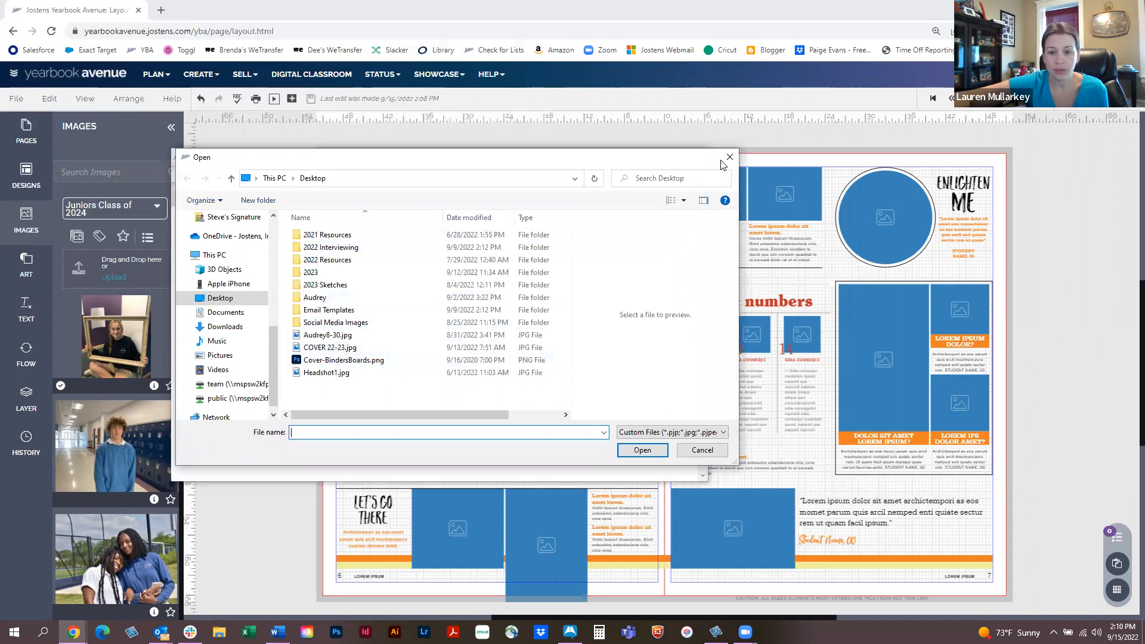
left_click(728, 157)
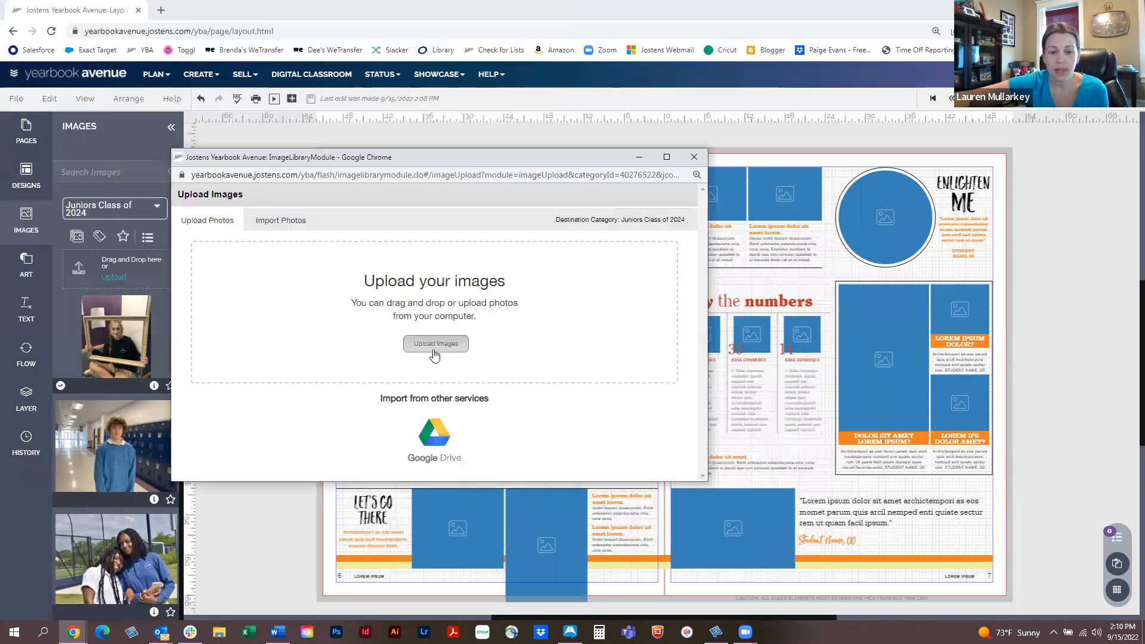
left_click(435, 444)
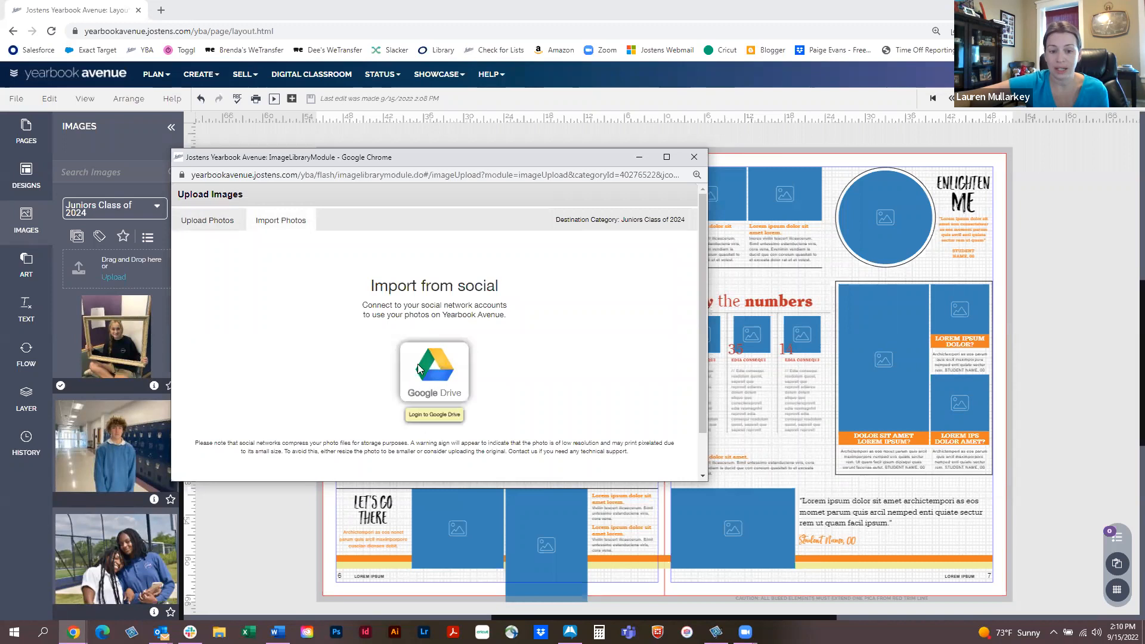
left_click(692, 157)
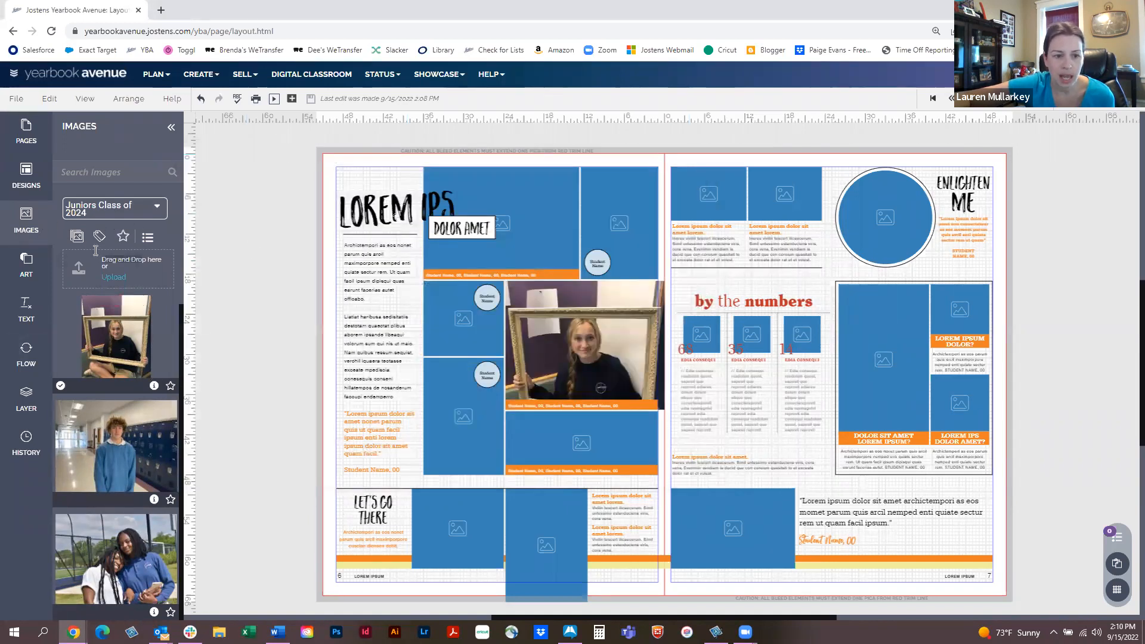
Step: Try a circular image frame from the art library over the "by the numbers" module on page 7, and delete it
left_click(37, 264)
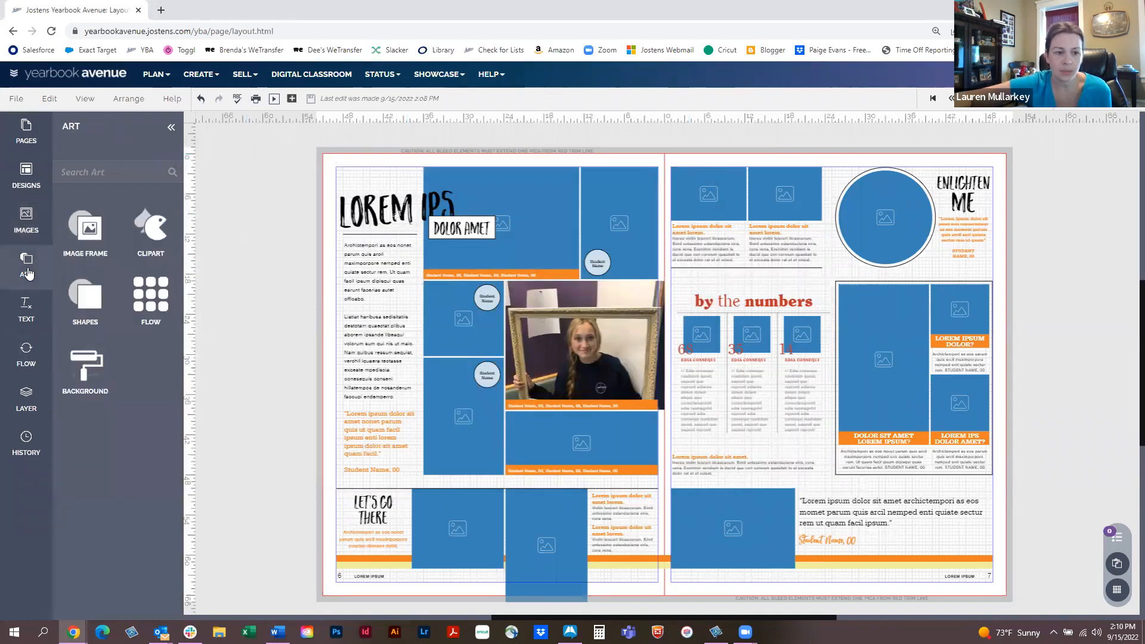
left_click(79, 240)
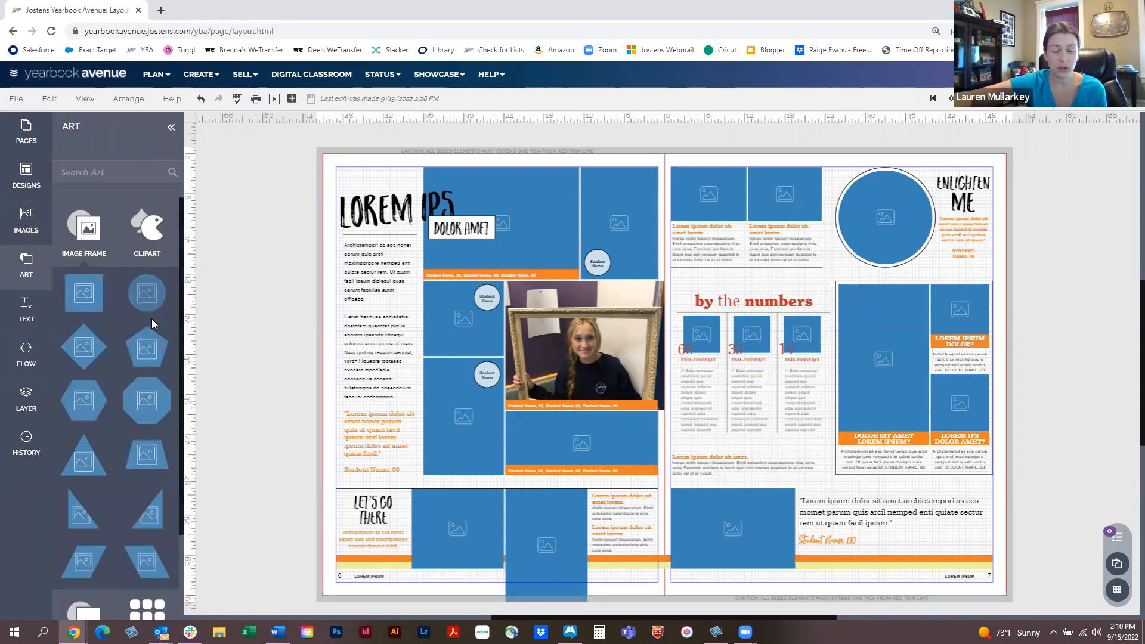
scroll(152, 322, "down", 3)
scroll(139, 383, "up", 3)
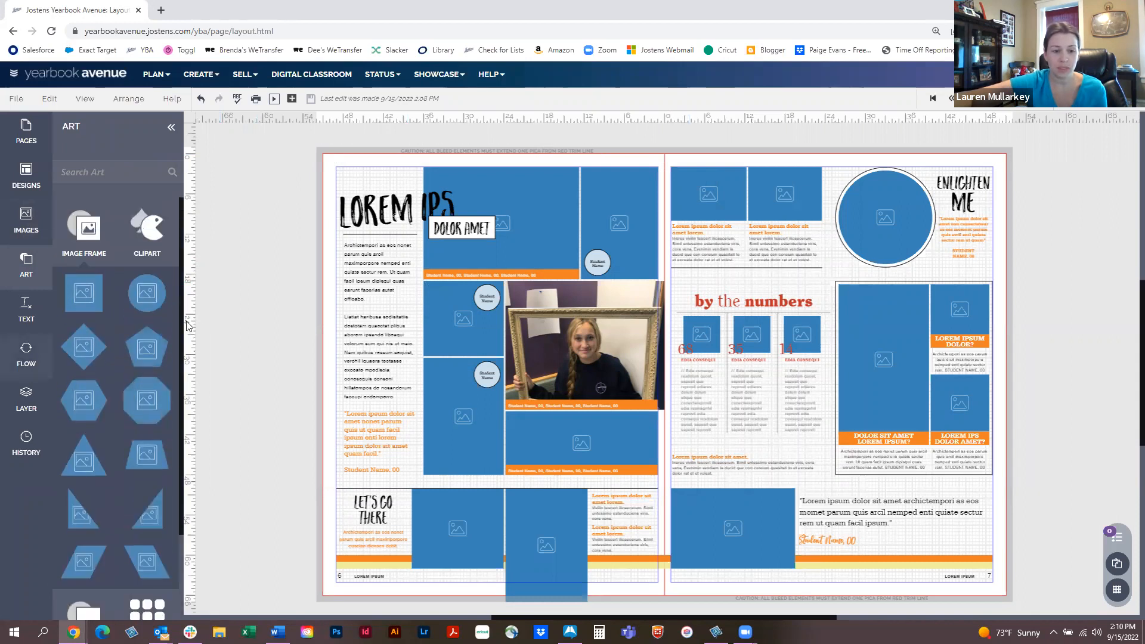
left_click_drag(147, 292, 765, 434)
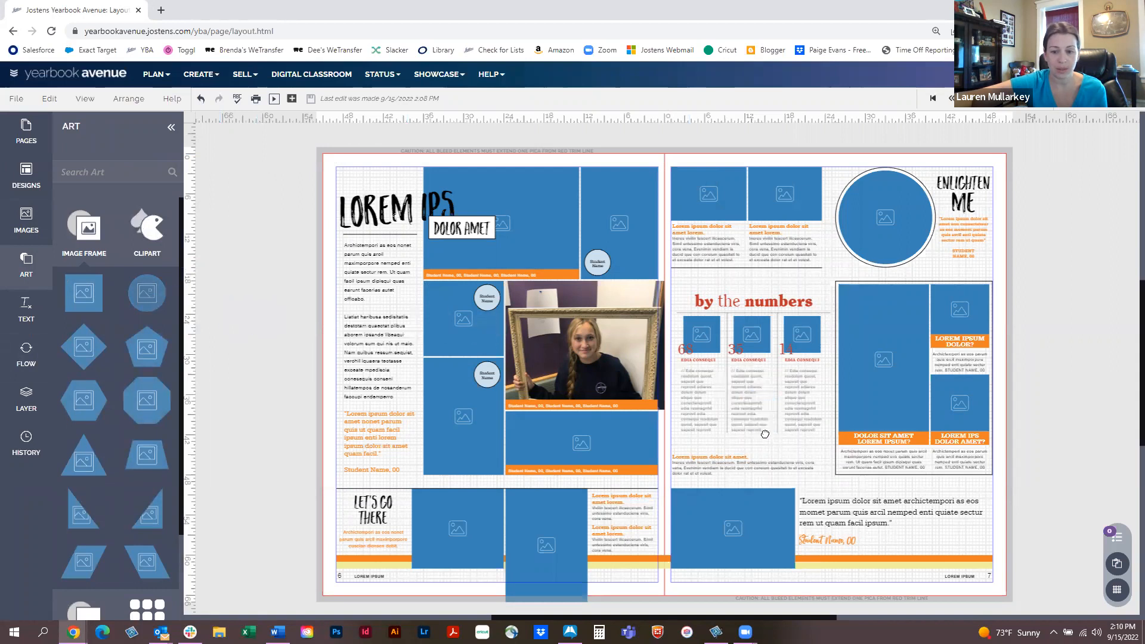
key("Delete")
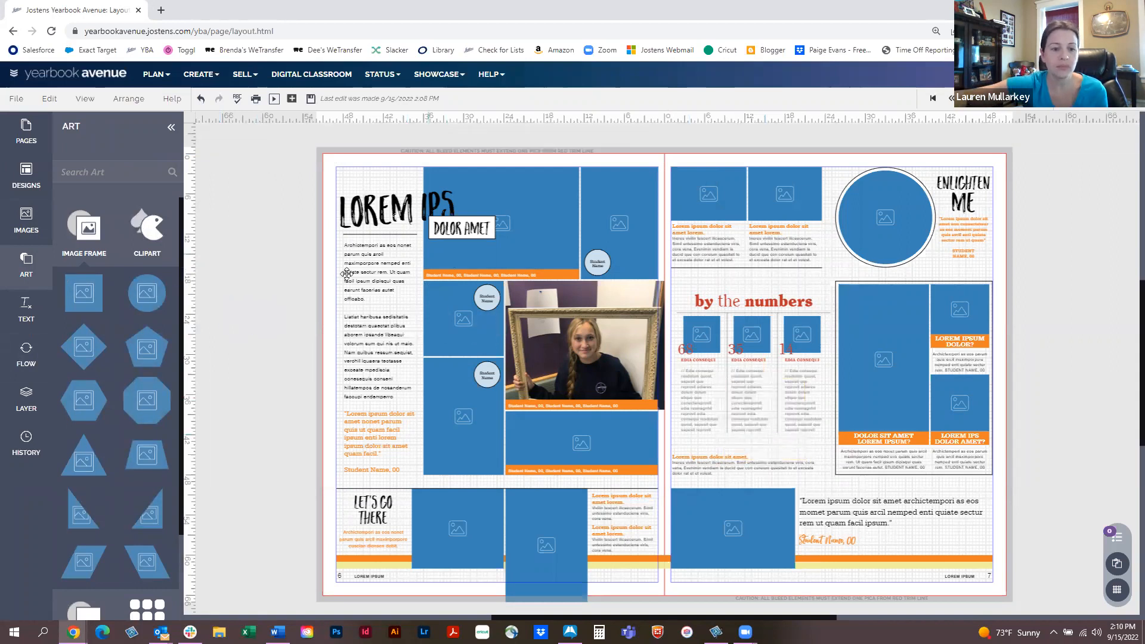
Step: Try the chess piece from the Academics clip art in the image frame below the central photo's neighbour on page 6, and undo its placement
left_click(142, 237)
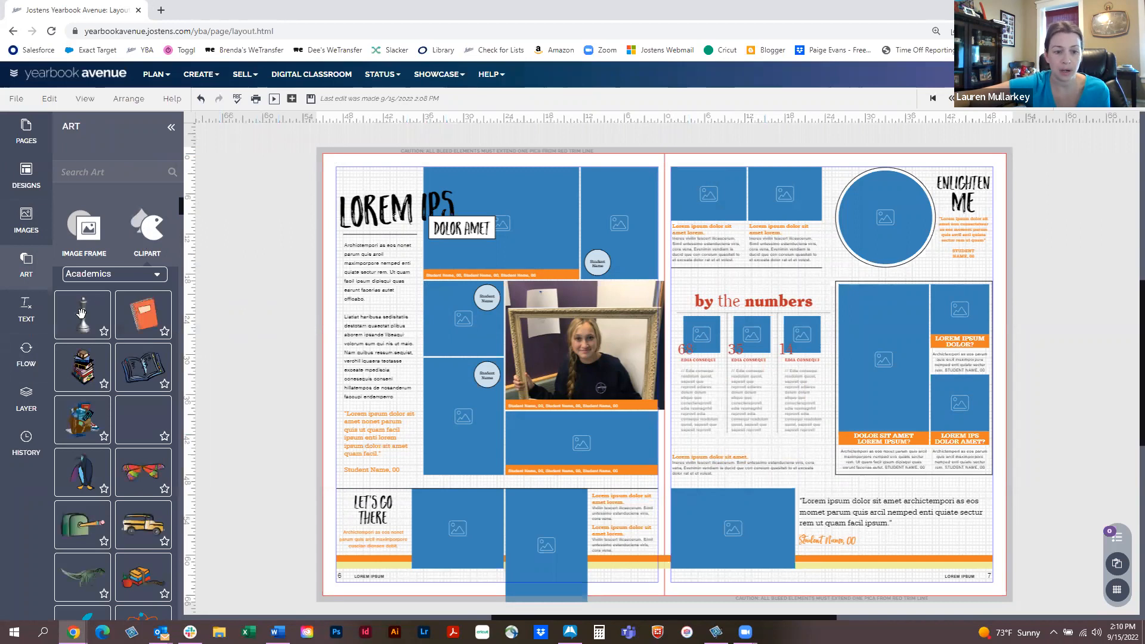
left_click_drag(81, 313, 466, 442)
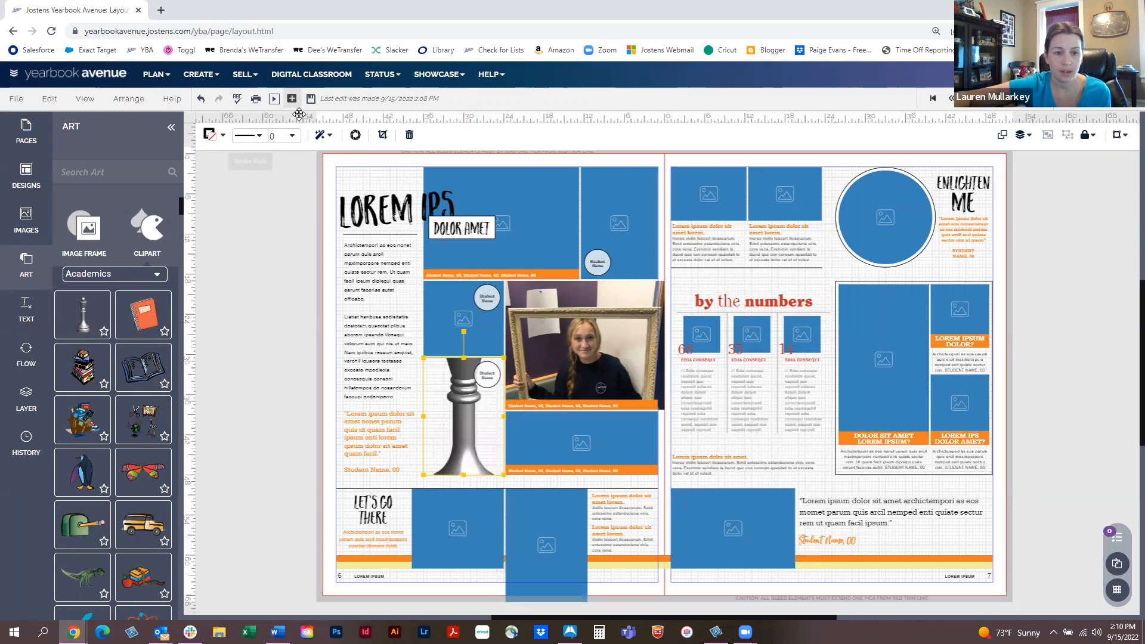
left_click(201, 99)
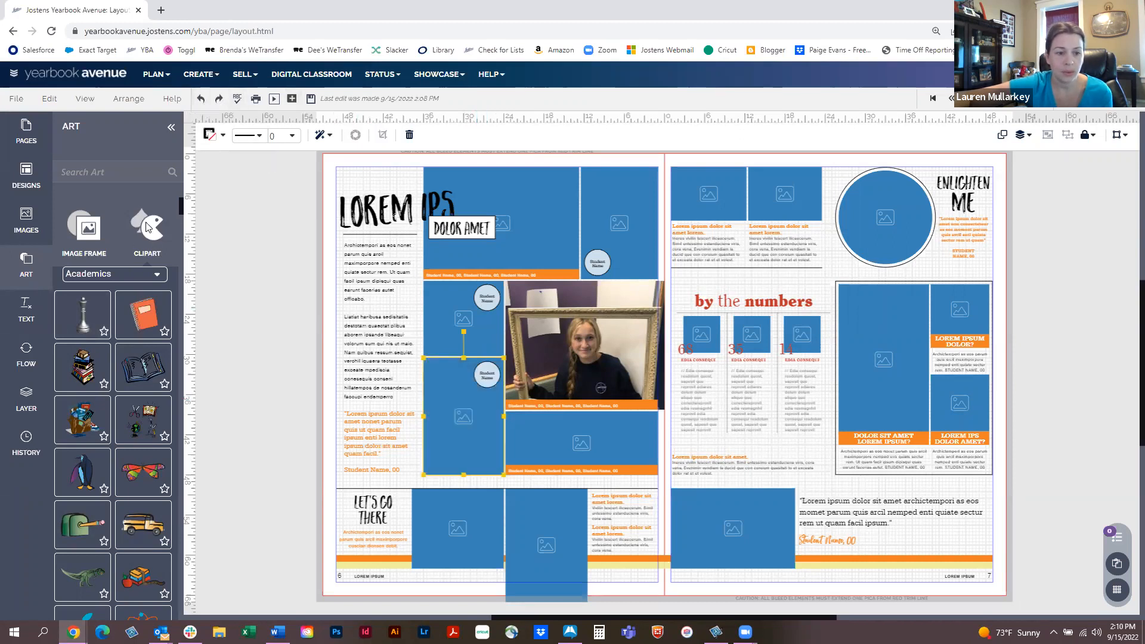
Step: Examine the shapes in the art library alongside the orange caption bar on page 6 and the orange stripe on page 7
left_click(147, 226)
left_click(83, 298)
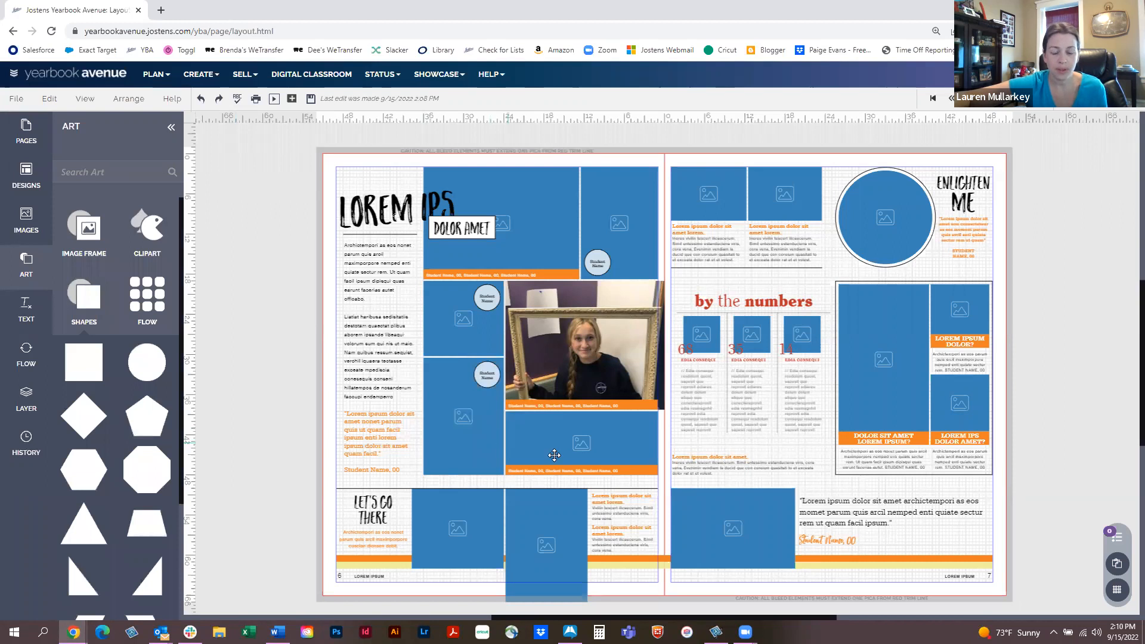
scroll(605, 480, "down", 1)
left_click(642, 440)
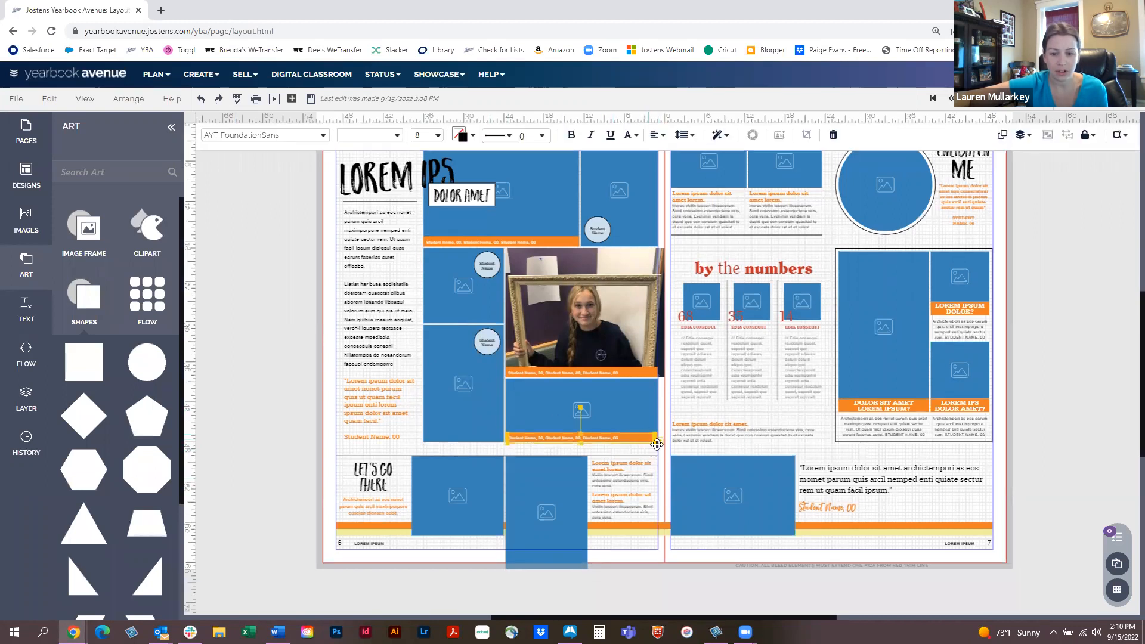
left_click(837, 527)
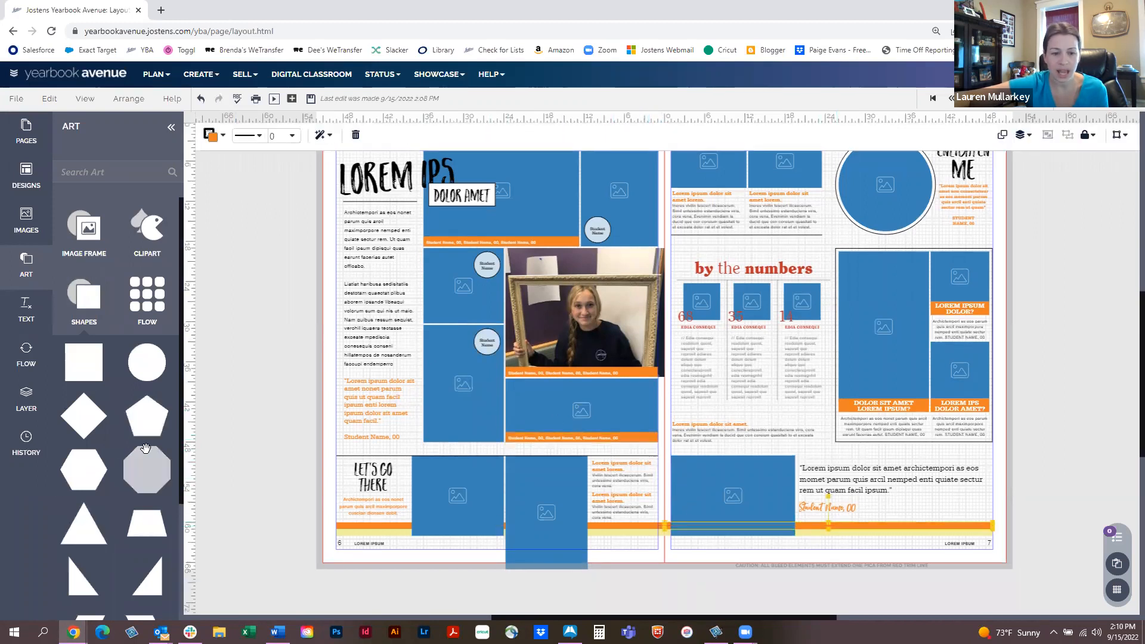
scroll(88, 474, "down", 3)
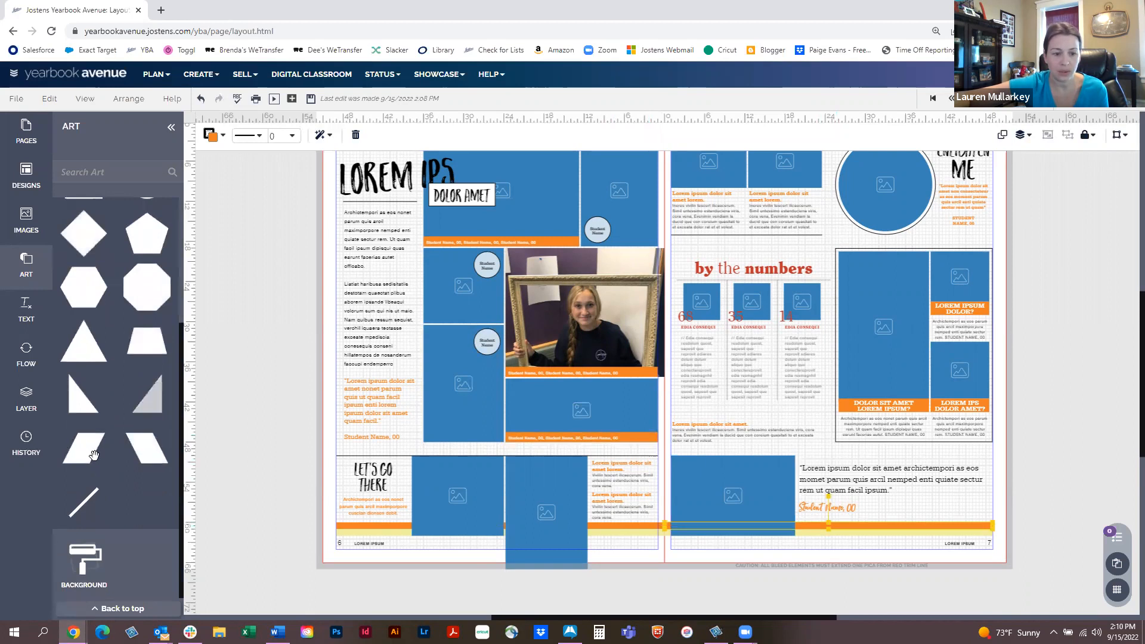
scroll(105, 343, "up", 2)
scroll(105, 343, "up", 2)
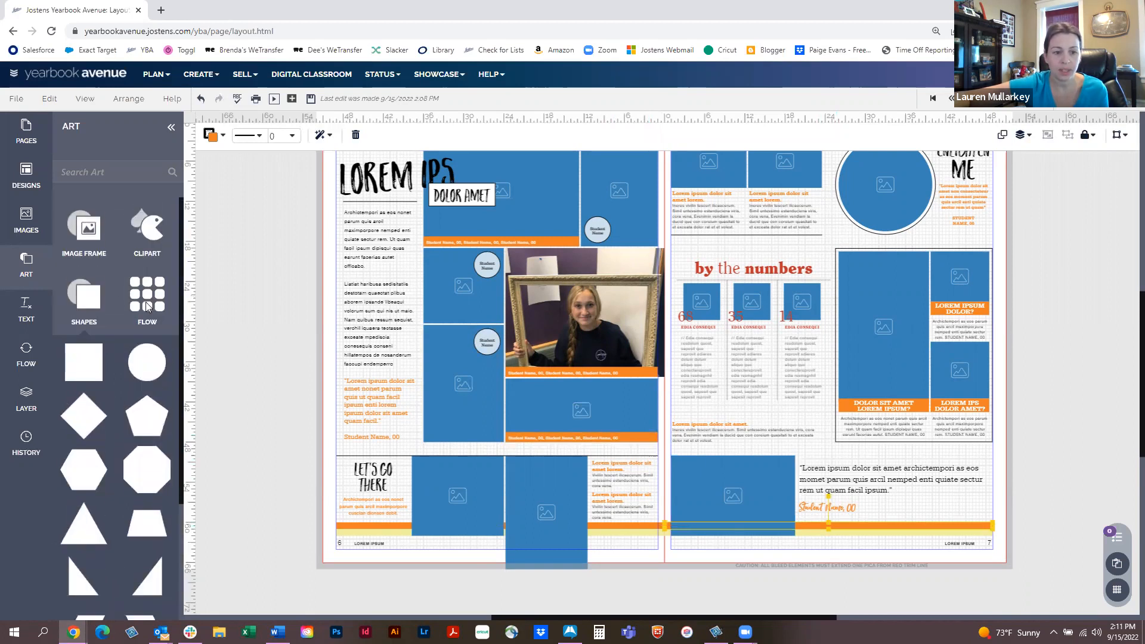
Step: Examine the portrait and index flow layouts in the art library
left_click(148, 298)
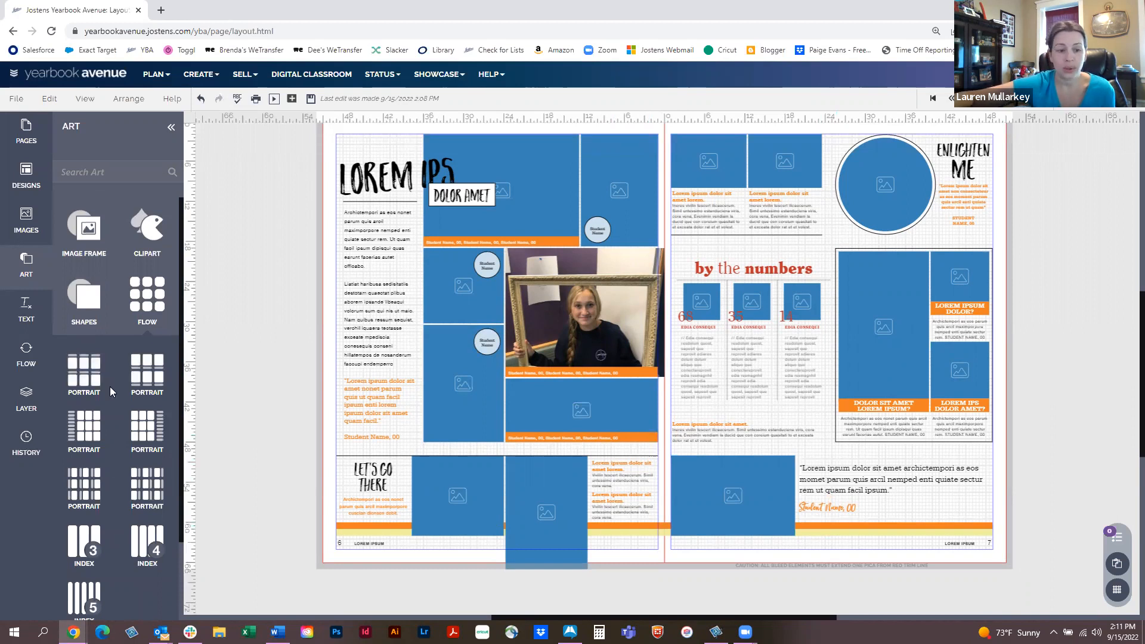
scroll(135, 488, "down", 1)
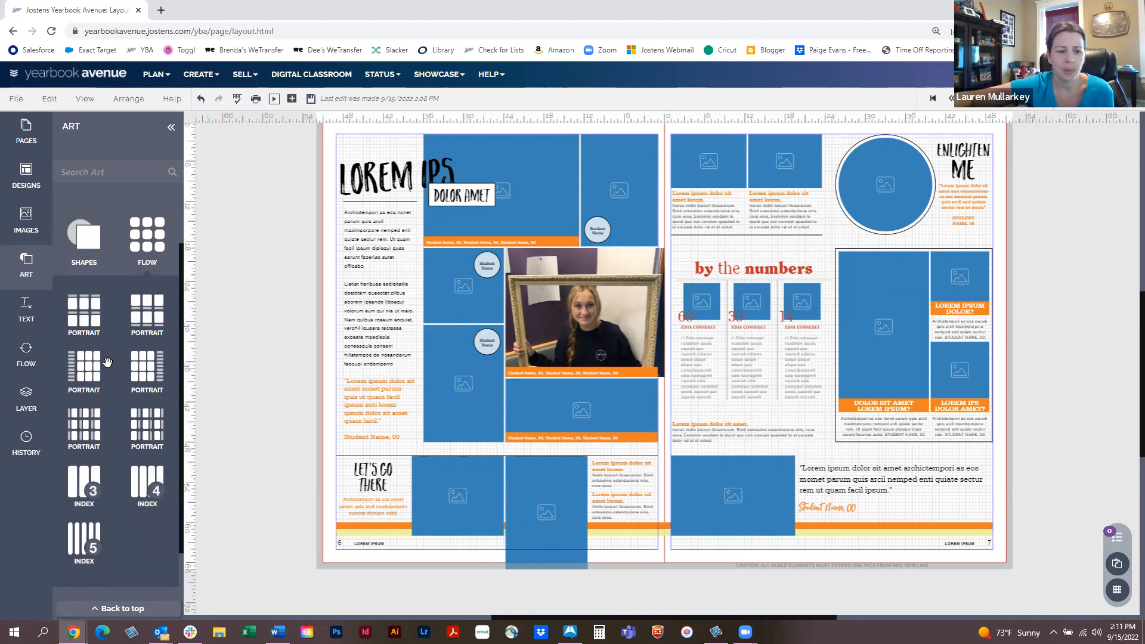
scroll(155, 263, "up", 1)
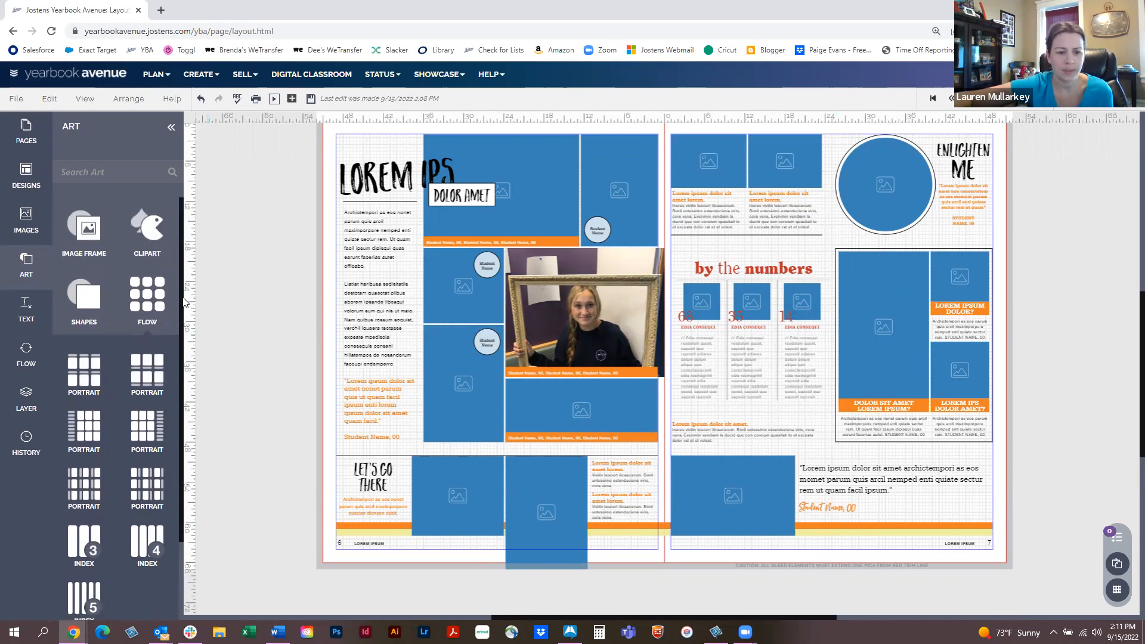
left_click(148, 295)
Step: List All Backgrounds in the art library and look through the designs
left_click(85, 365)
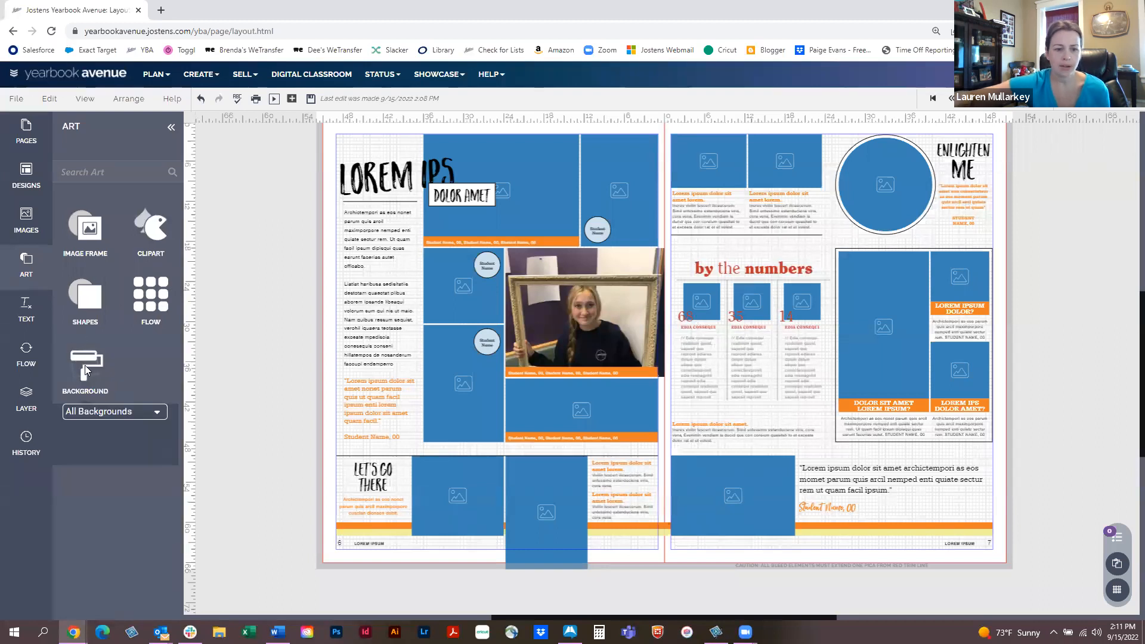
left_click(155, 414)
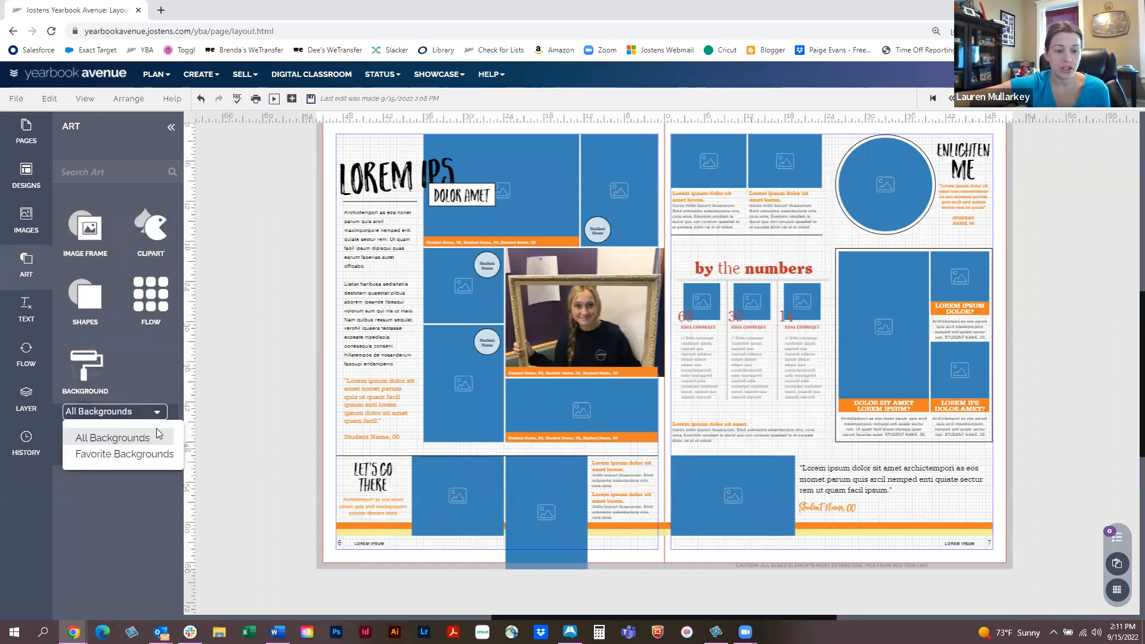
left_click(107, 437)
scroll(159, 450, "down", 1)
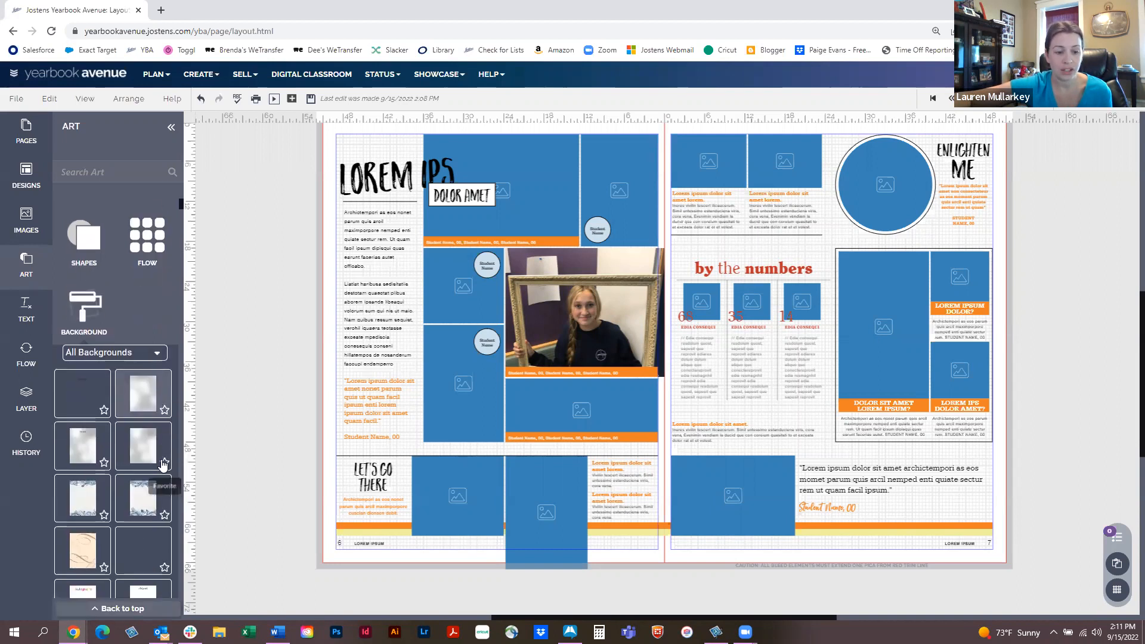
scroll(160, 382, "down", 1)
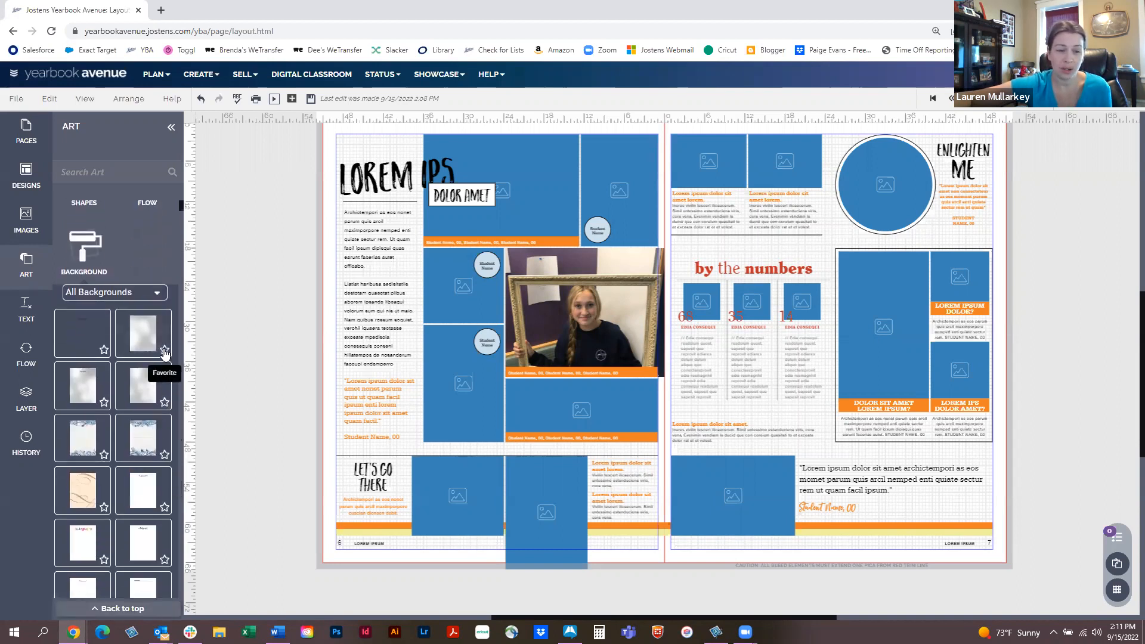
scroll(128, 459, "down", 10)
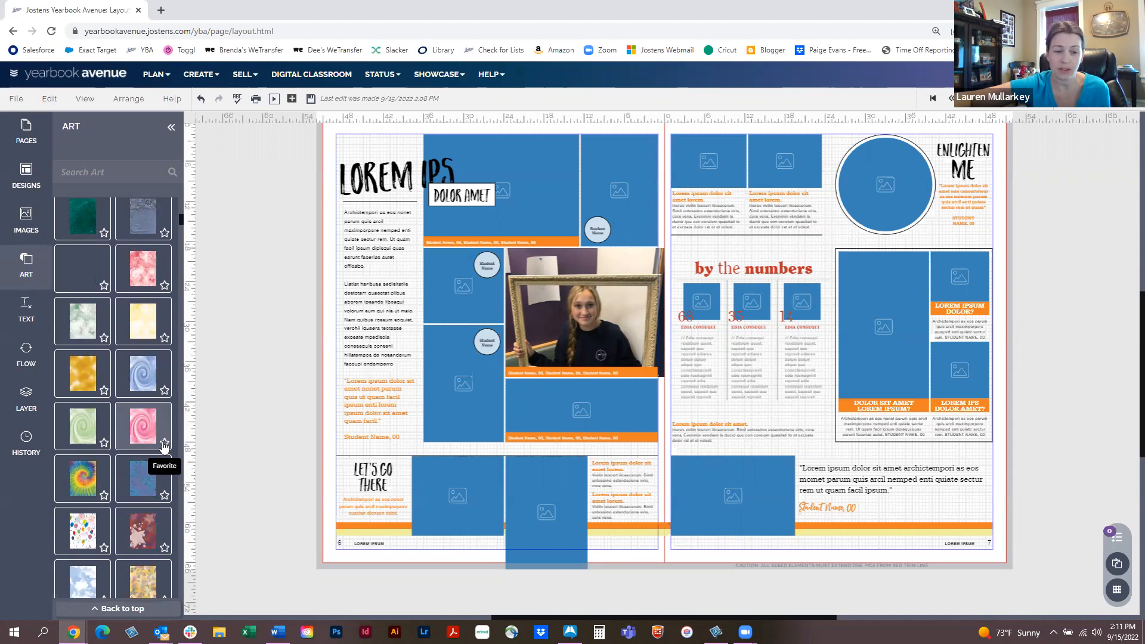
scroll(90, 321, "up", 10)
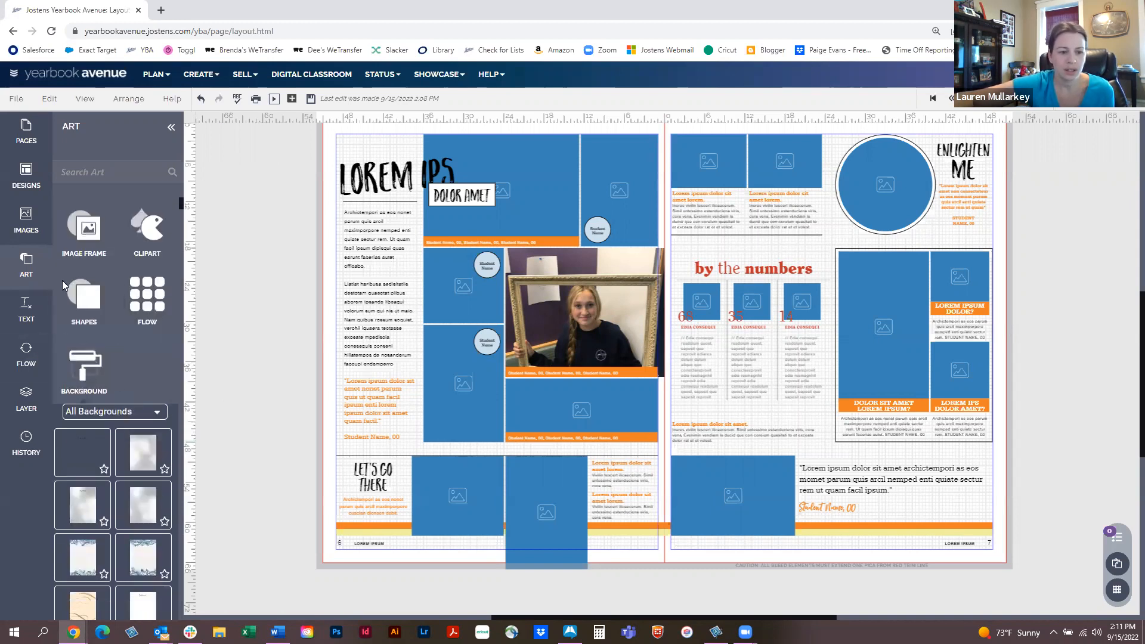
Step: Open the Headline text style for editing in the style settings and examine the fonts available for it
left_click(27, 307)
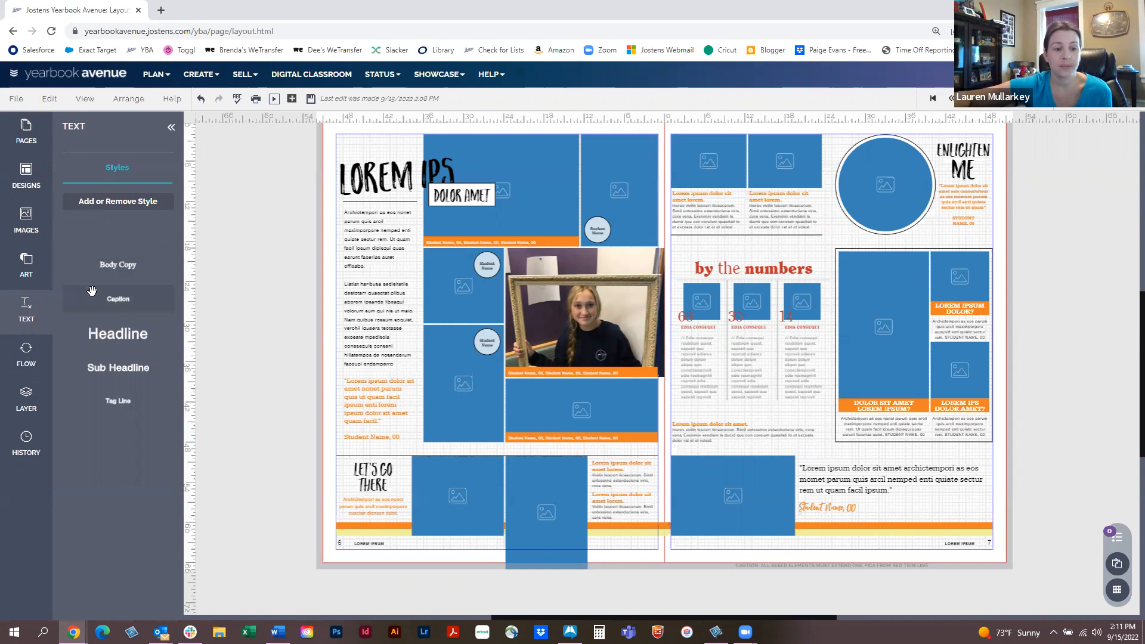
left_click(158, 206)
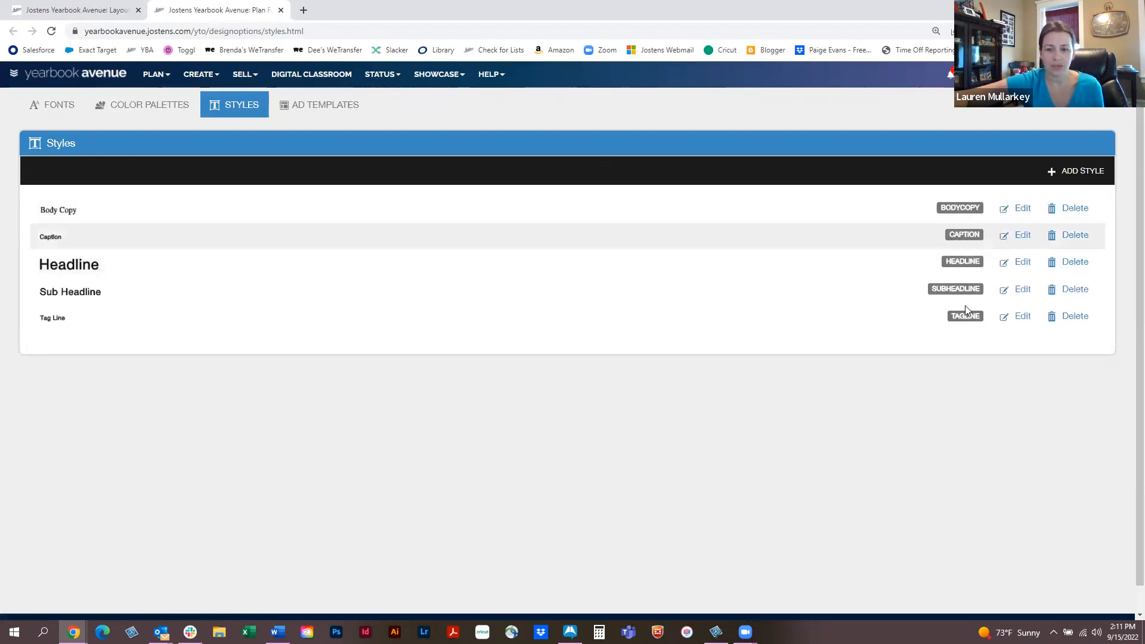
left_click(1021, 263)
double_click(136, 285)
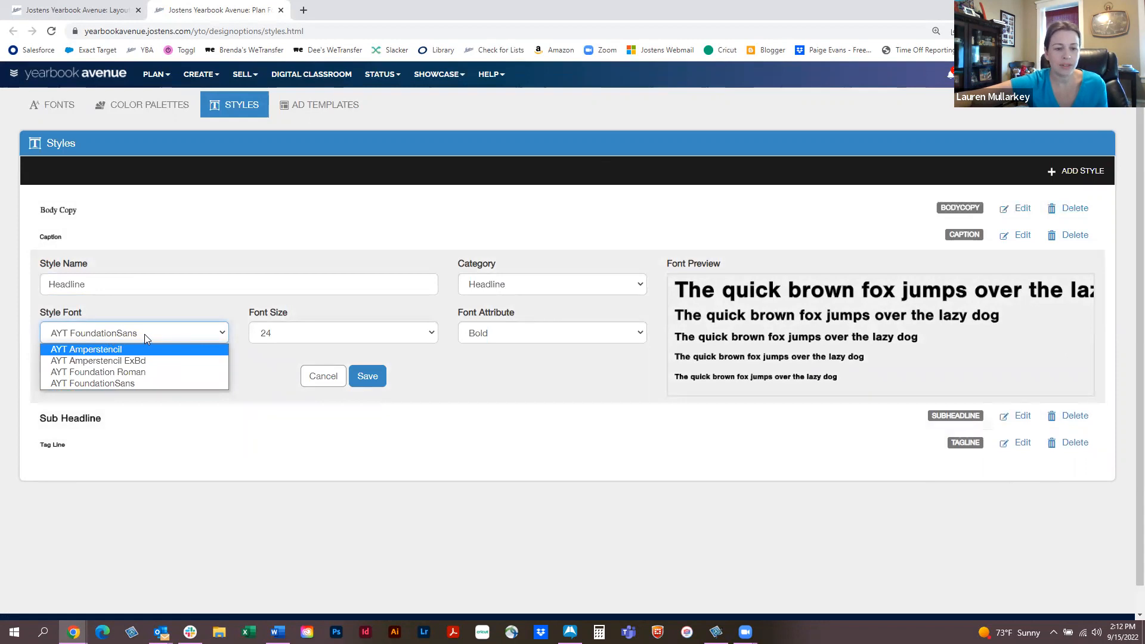
left_click(146, 333)
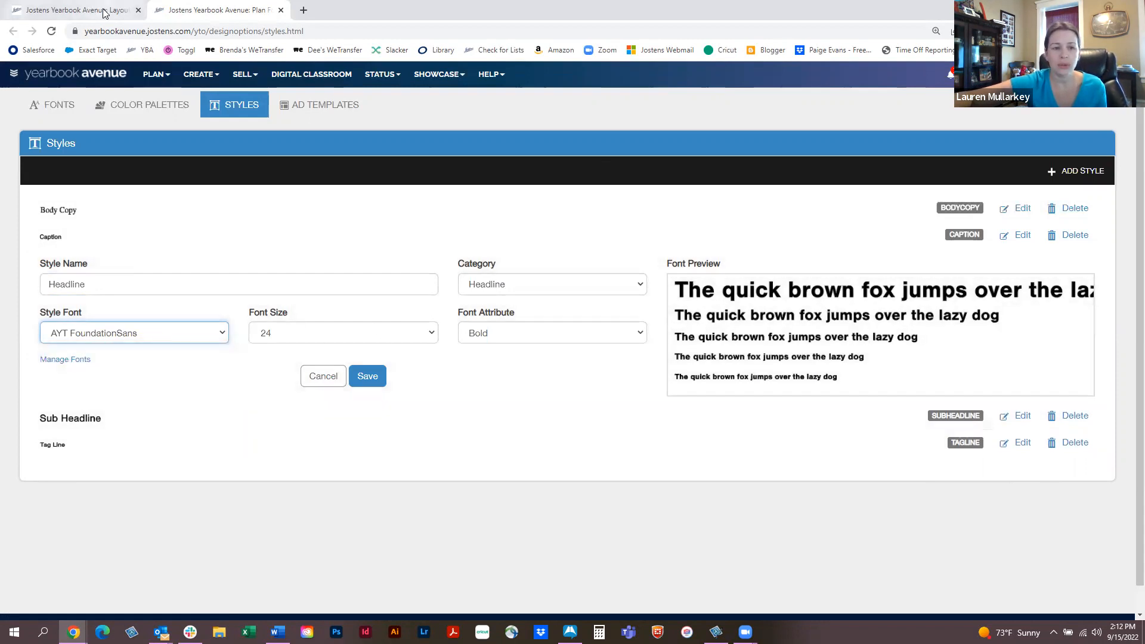
Step: Return to the page layout, try a Headline text box beside the body copy on page 6, and delete it
left_click(78, 9)
left_click_drag(114, 335, 395, 358)
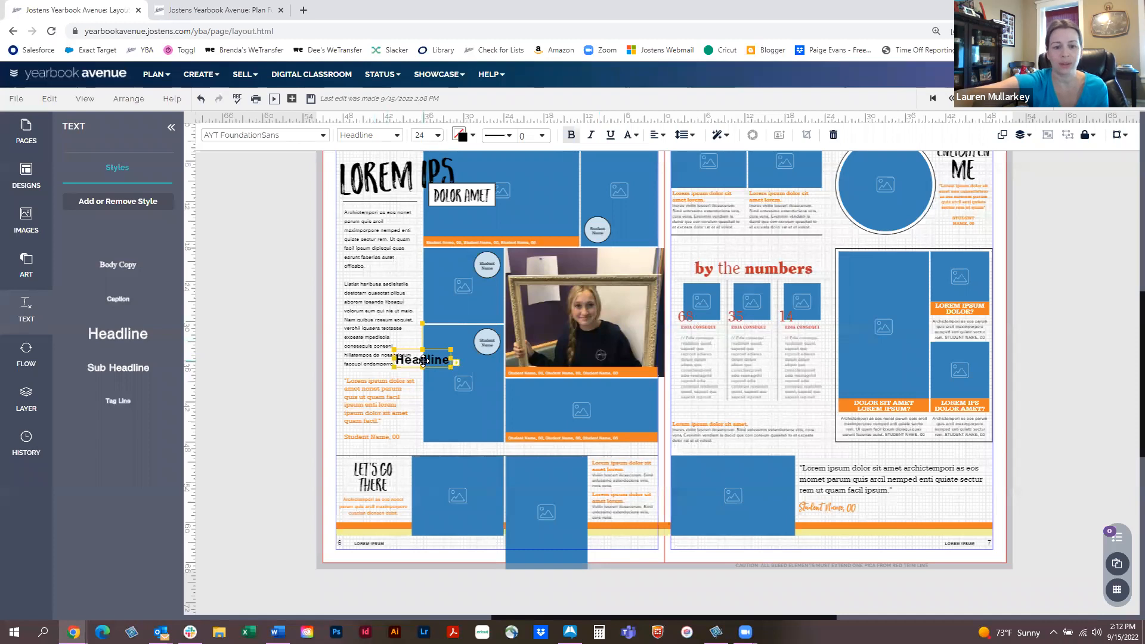
key("Delete")
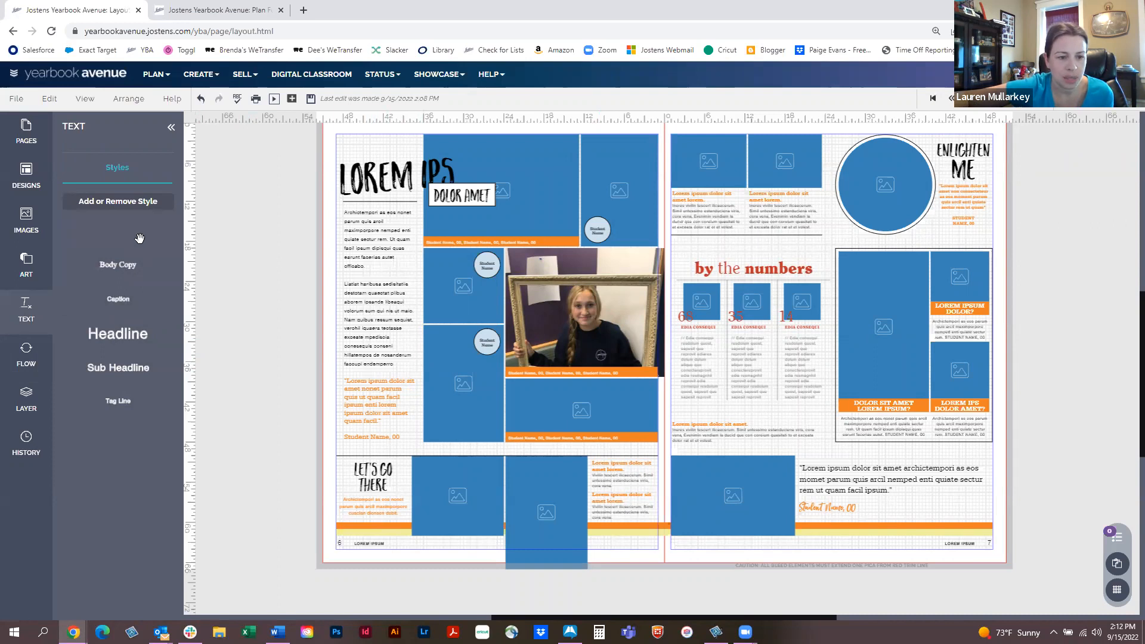
Step: Examine the page number text box at the foot of page 6
left_click_drag(117, 232, 145, 232)
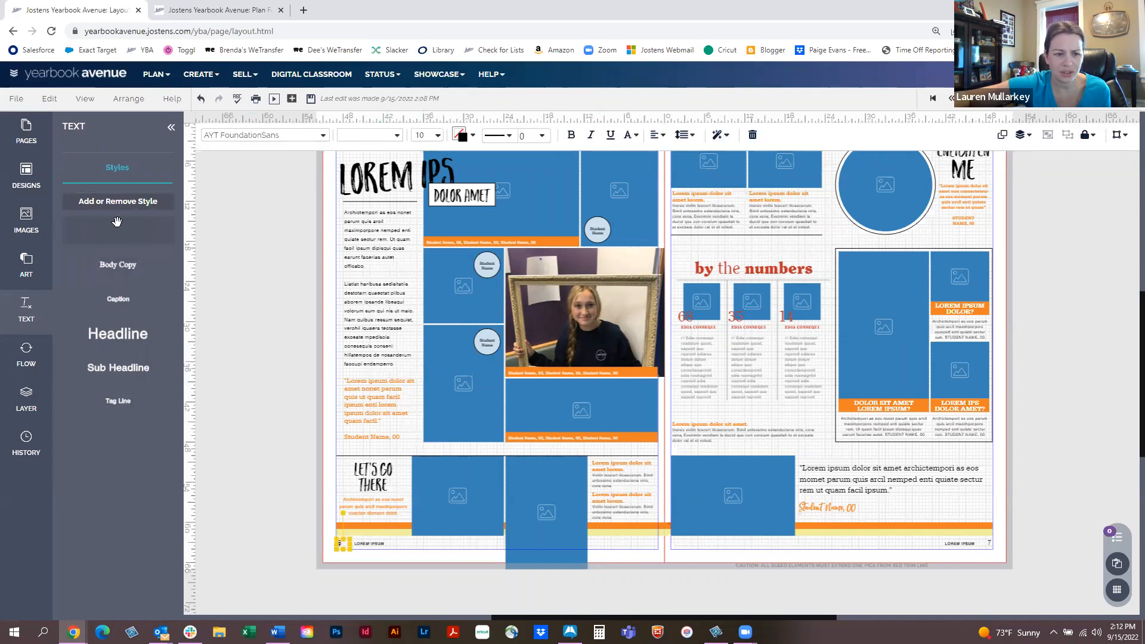
scroll(422, 571, "down", 1)
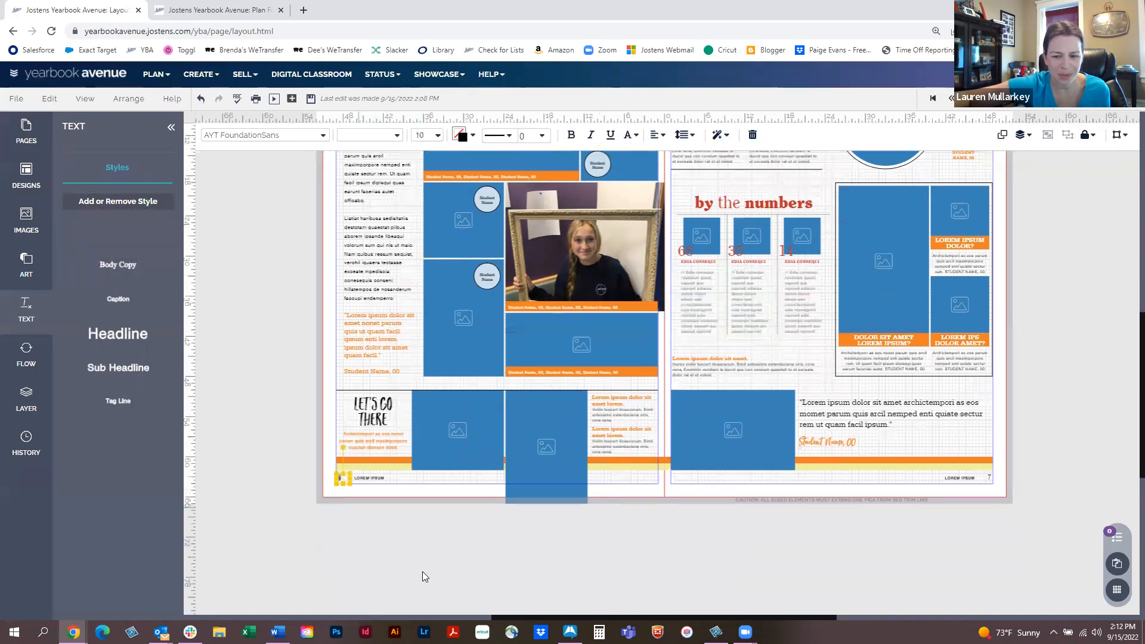
left_click_drag(339, 481, 464, 450)
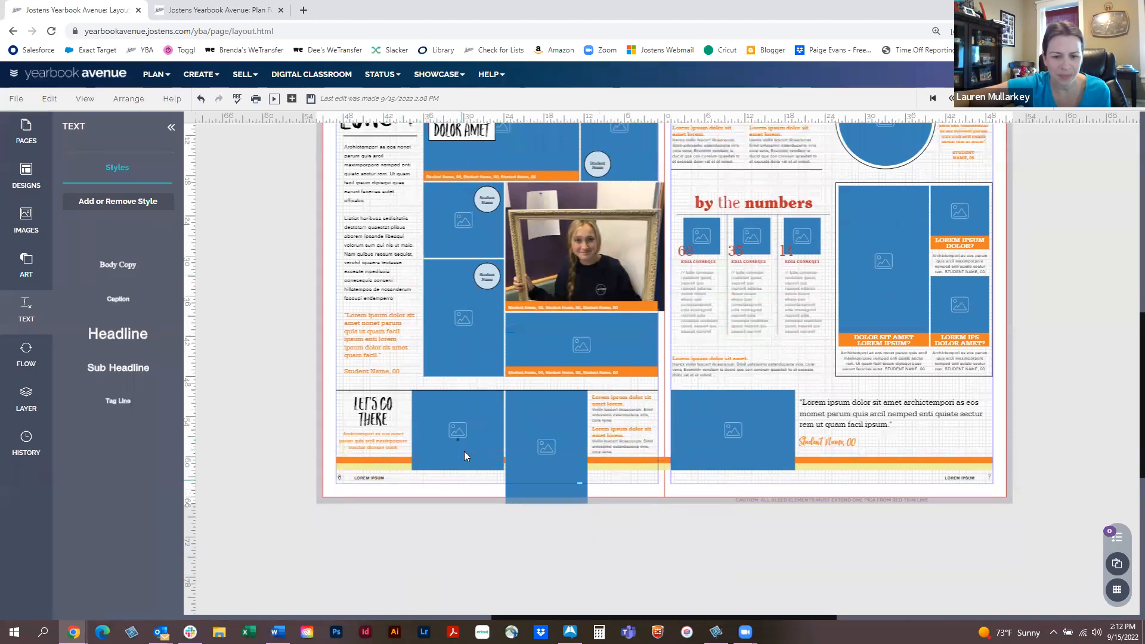
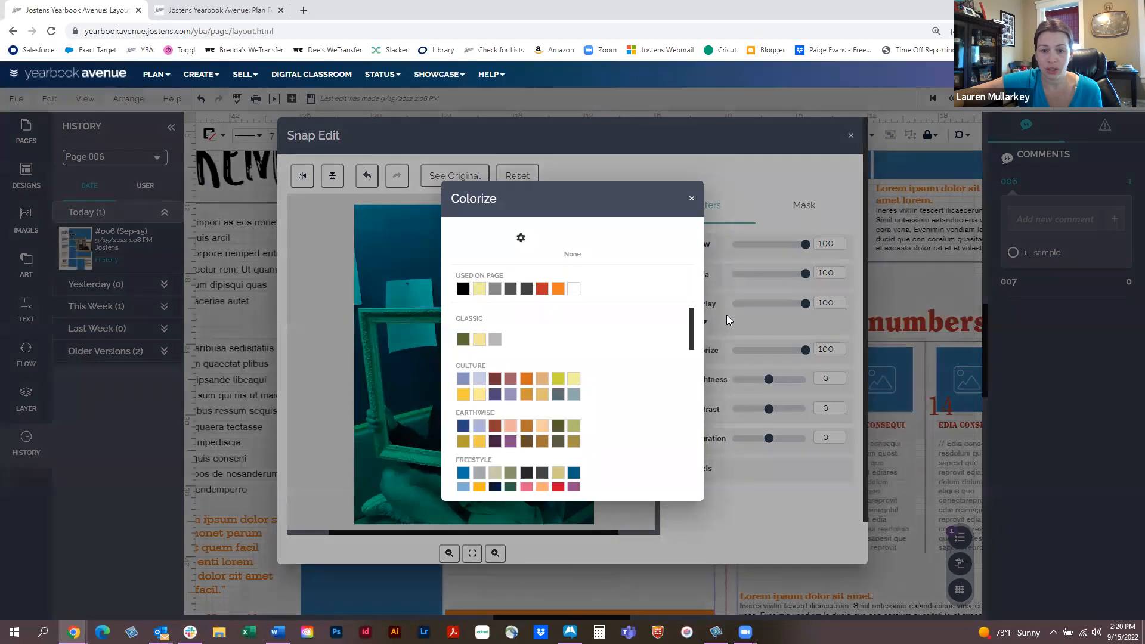
Step: Dismiss the colour choice and turn off the Overlay filter on the student photo in Snap Edit
left_click(688, 314)
left_click(678, 305)
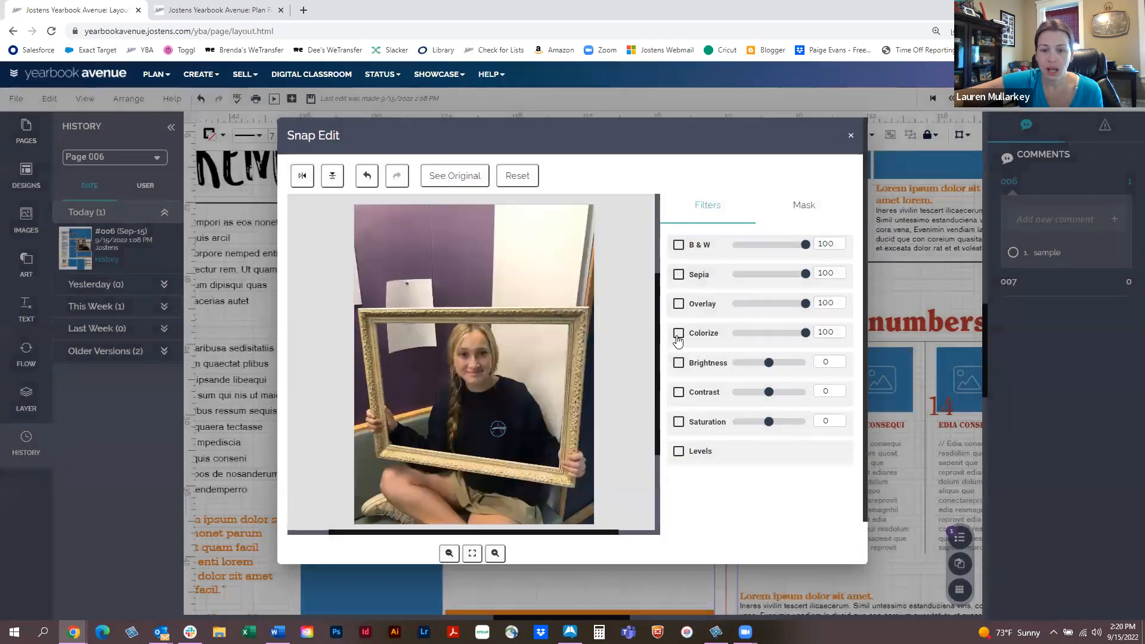
Step: Try the Colorize filter on the student photo at a strength of 61, and turn it off
left_click(677, 335)
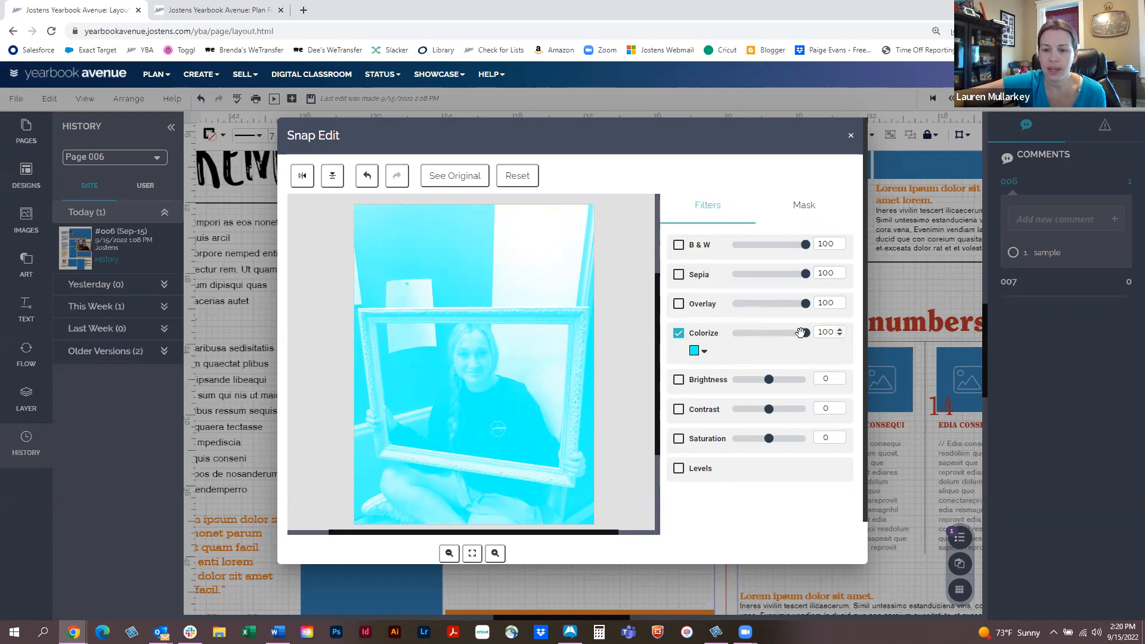
mouse_move(803, 333)
left_mouse_down()
mouse_move(745, 333)
mouse_move(800, 333)
mouse_move(783, 329)
left_mouse_up()
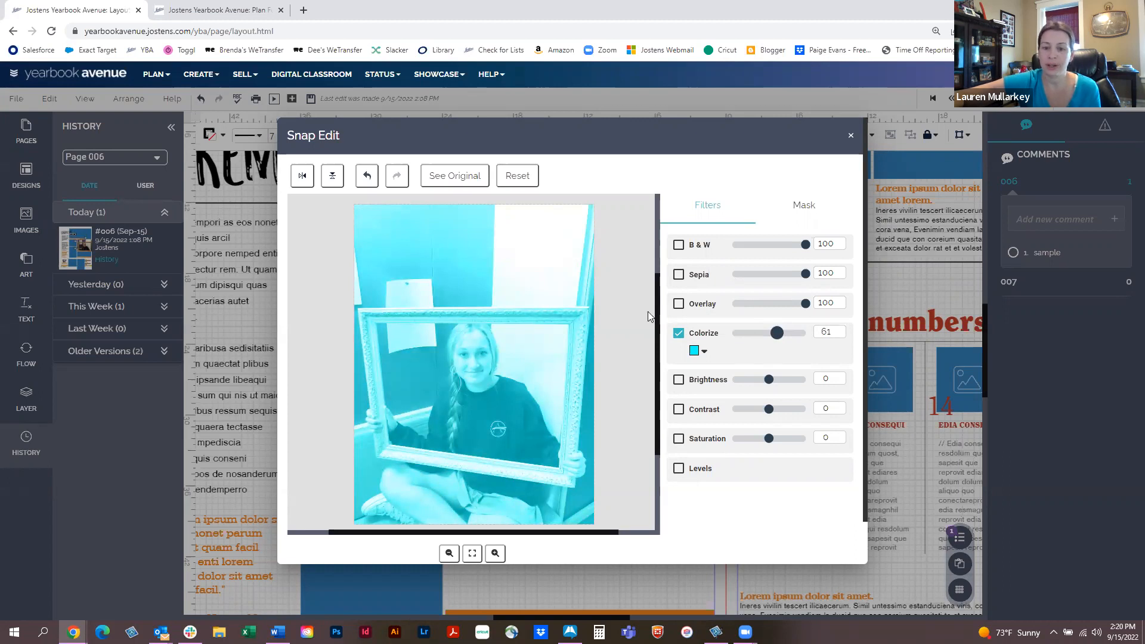
left_click(678, 333)
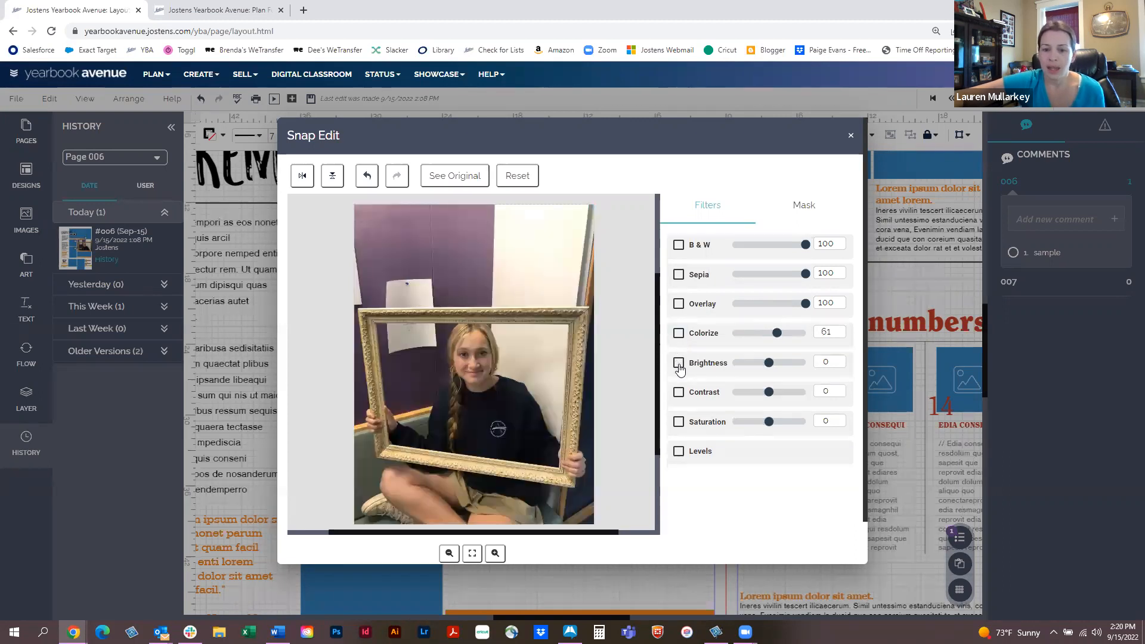
Step: Try Brightness at -4 and Contrast at 1 on the student photo, turning each filter off after its trial
left_click(679, 363)
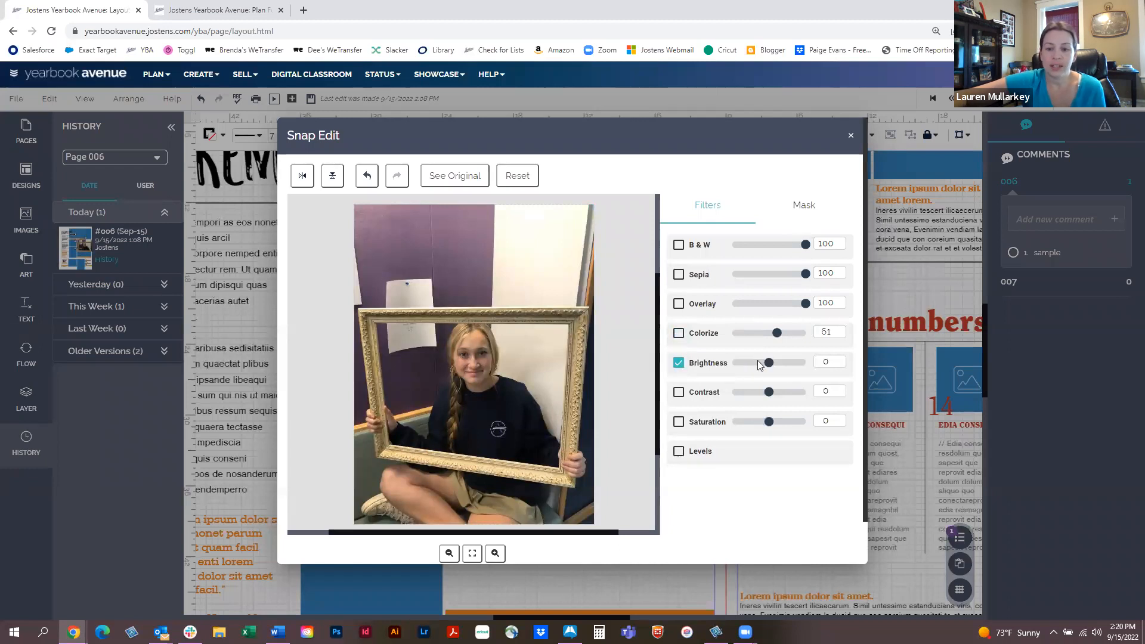
mouse_move(770, 362)
left_mouse_down()
mouse_move(786, 362)
mouse_move(747, 358)
mouse_move(767, 362)
left_mouse_up()
left_click(679, 363)
left_click(679, 392)
left_click(768, 392)
mouse_move(768, 393)
left_mouse_down()
mouse_move(794, 393)
mouse_move(737, 391)
mouse_move(769, 391)
left_mouse_up()
left_click(678, 393)
Step: Try the Saturation filter on the student photo at -100 and at 10, and turn it off
left_click(679, 421)
left_click_drag(760, 422, 710, 407)
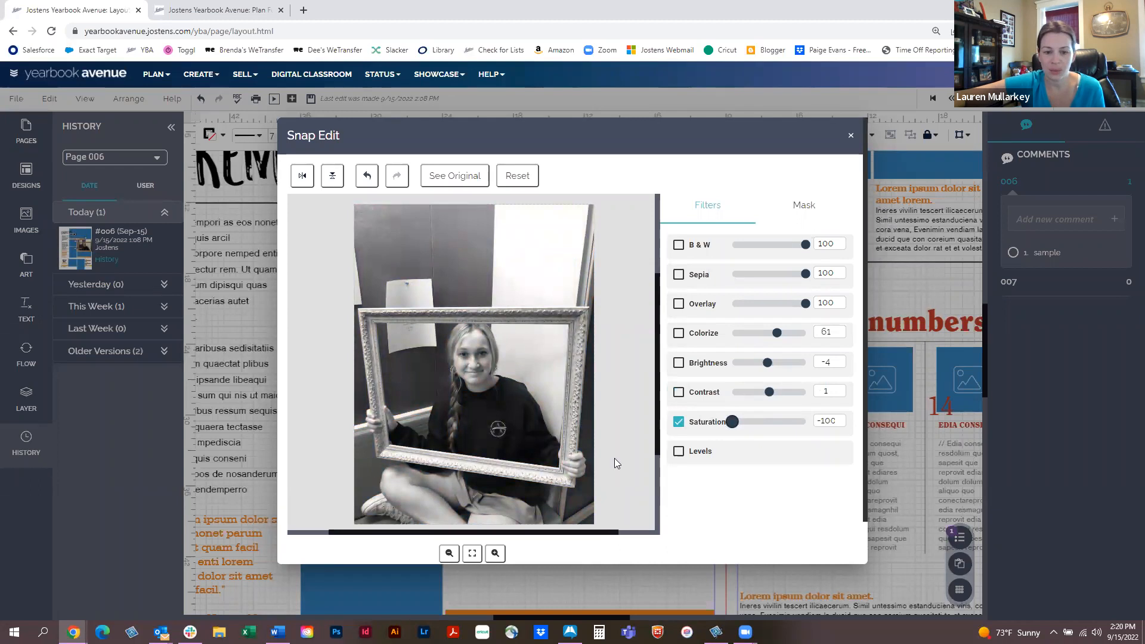
left_click_drag(732, 422, 772, 421)
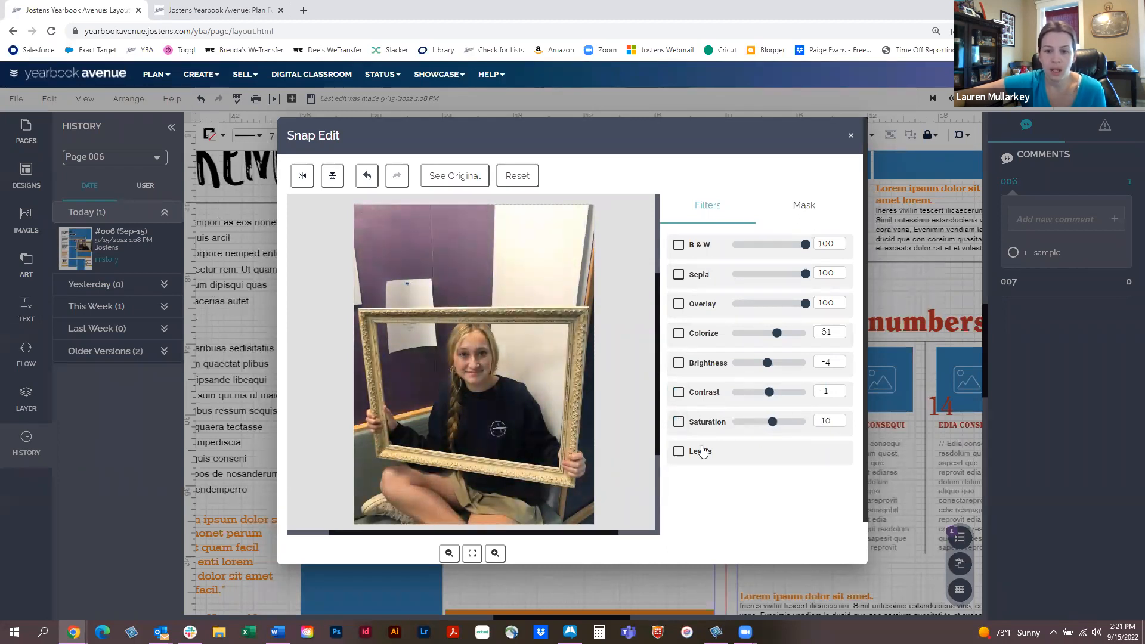
Step: Enable the photo's mask, erase part of the wall above the picture frame with the size 20 Eraser, and select the Smart Eraser
left_click(805, 209)
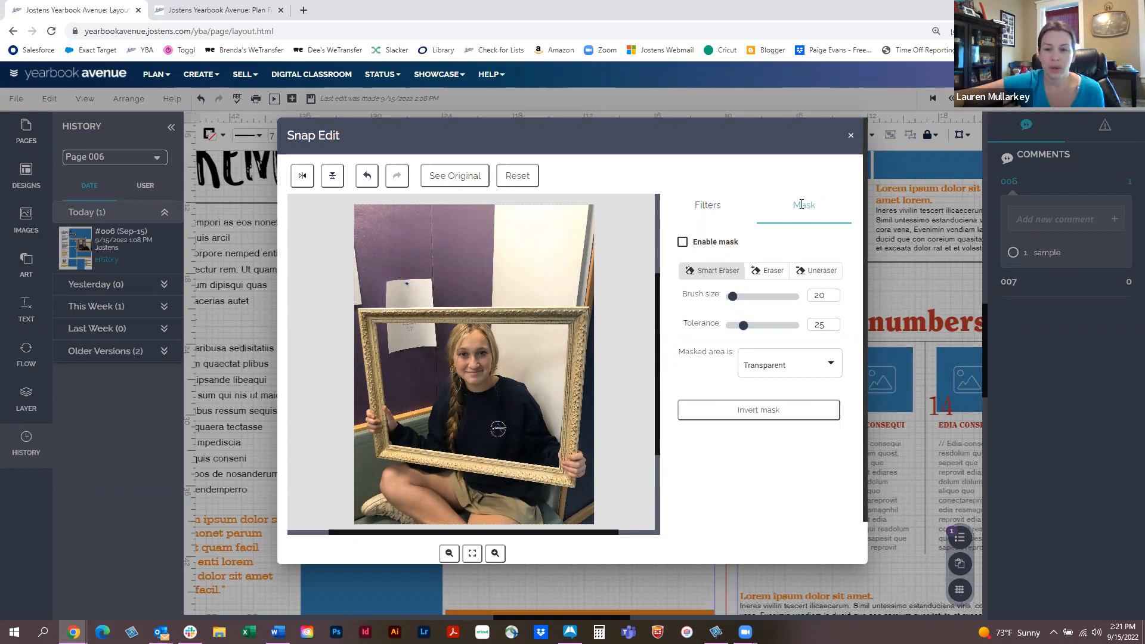
left_click(683, 242)
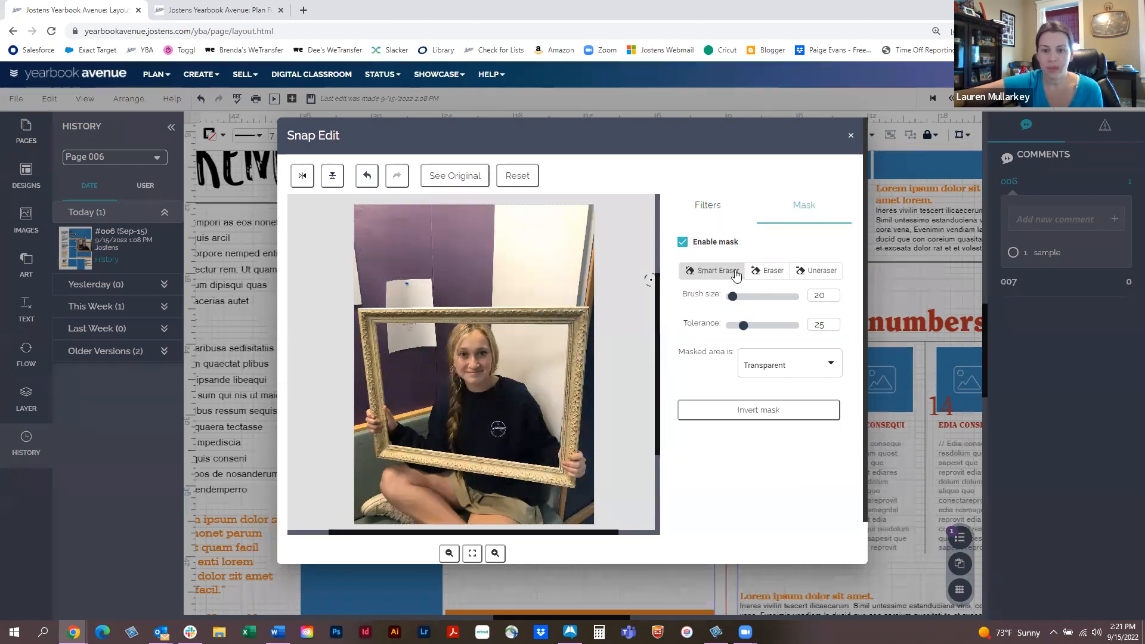
left_click(765, 275)
mouse_move(573, 213)
left_mouse_down()
mouse_move(587, 217)
mouse_move(468, 229)
mouse_move(585, 236)
mouse_move(447, 256)
mouse_move(587, 259)
mouse_move(569, 251)
left_mouse_up()
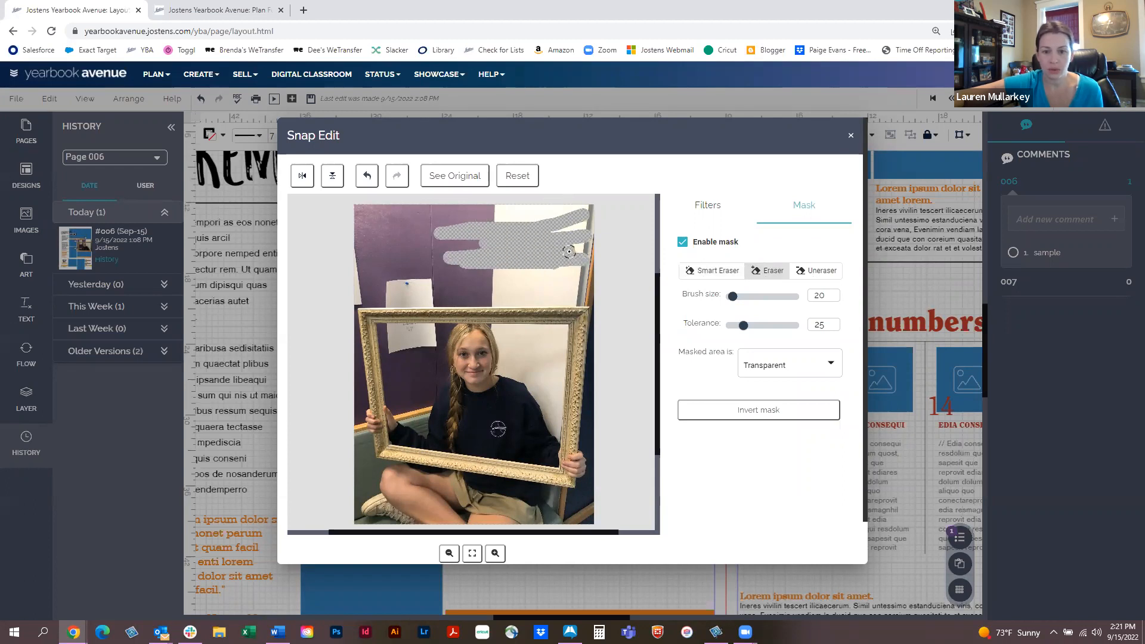
left_click(724, 272)
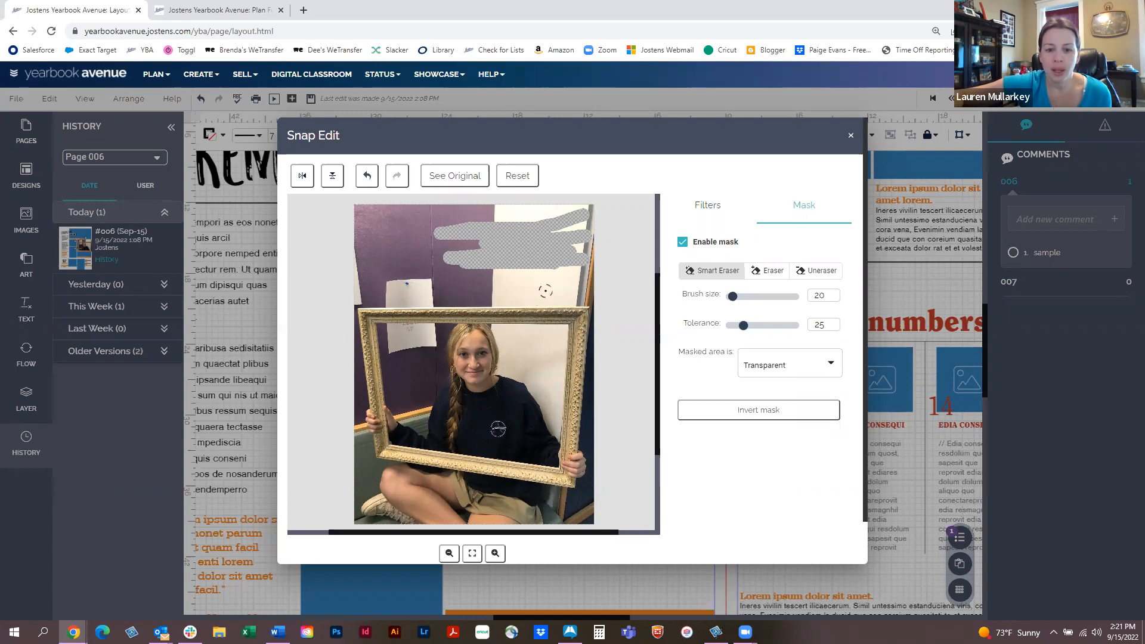
Step: Smart-erase a strip along the picture frame's upper edge, and clear the rest of the wall above with the Eraser at brush size 132
left_click_drag(558, 302, 353, 306)
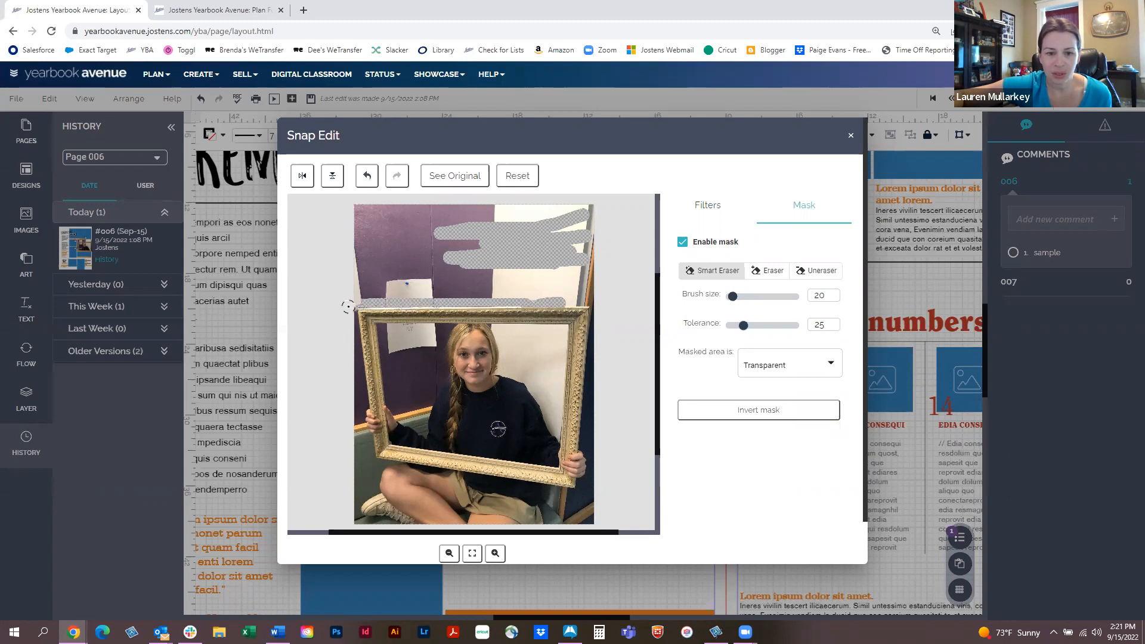
left_click_drag(563, 301, 589, 303)
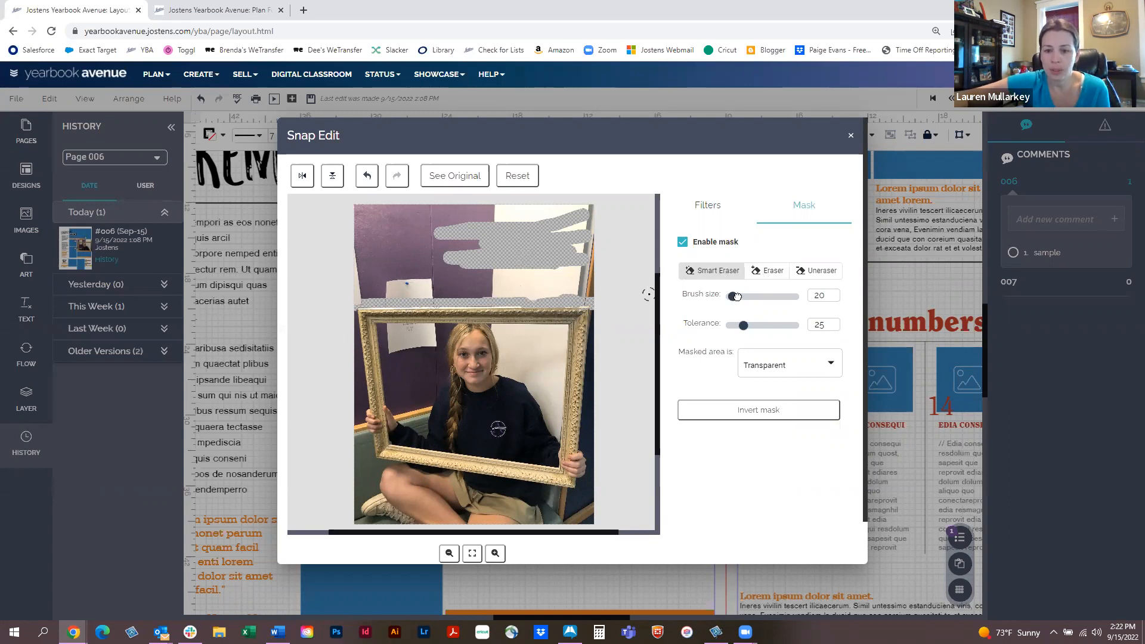
left_click(774, 296)
left_click(768, 270)
mouse_move(572, 236)
left_mouse_down()
mouse_move(399, 238)
mouse_move(365, 225)
mouse_move(363, 261)
mouse_move(435, 252)
mouse_move(529, 268)
mouse_move(616, 241)
left_mouse_up()
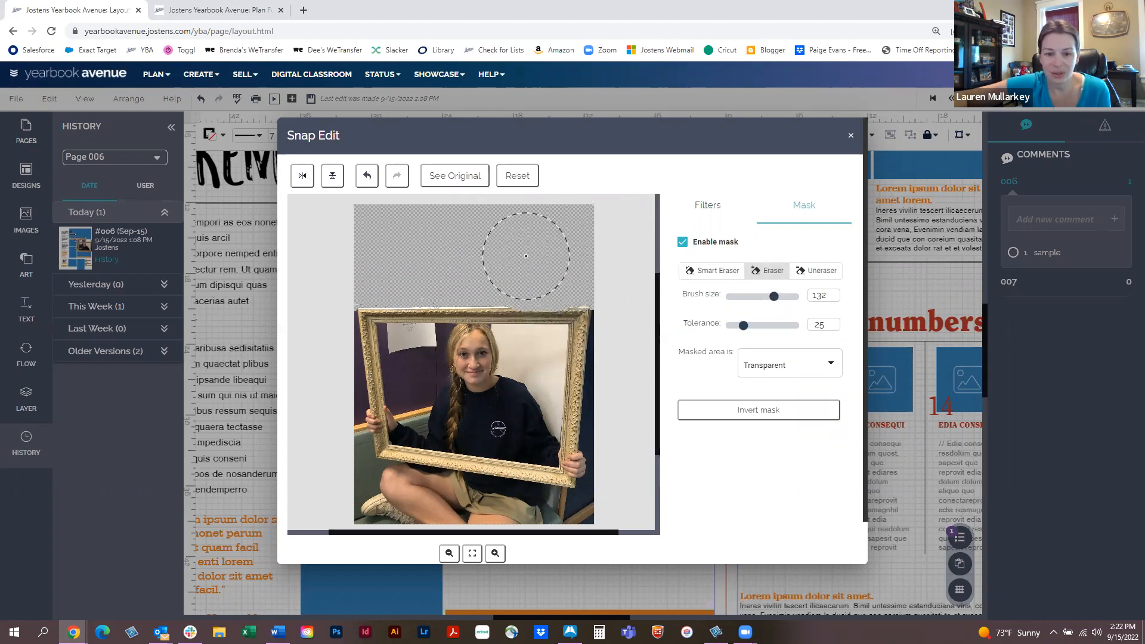
Step: Erase into the frame's upper edge beside the student's head and restore that part with the Uneraser
left_click_drag(536, 284, 542, 304)
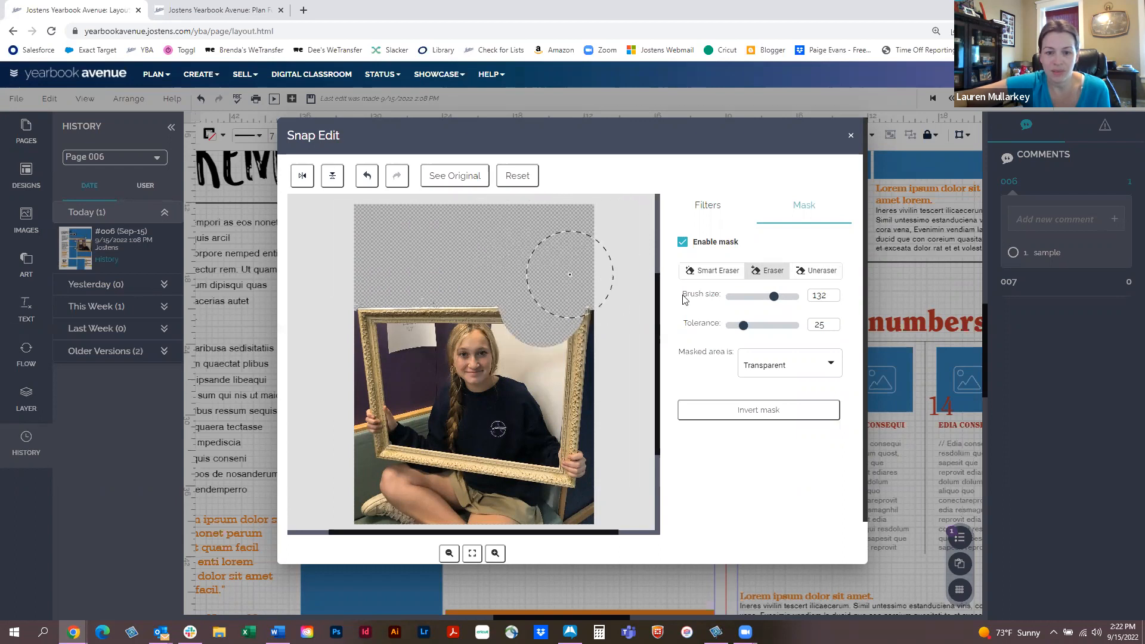
left_click(821, 271)
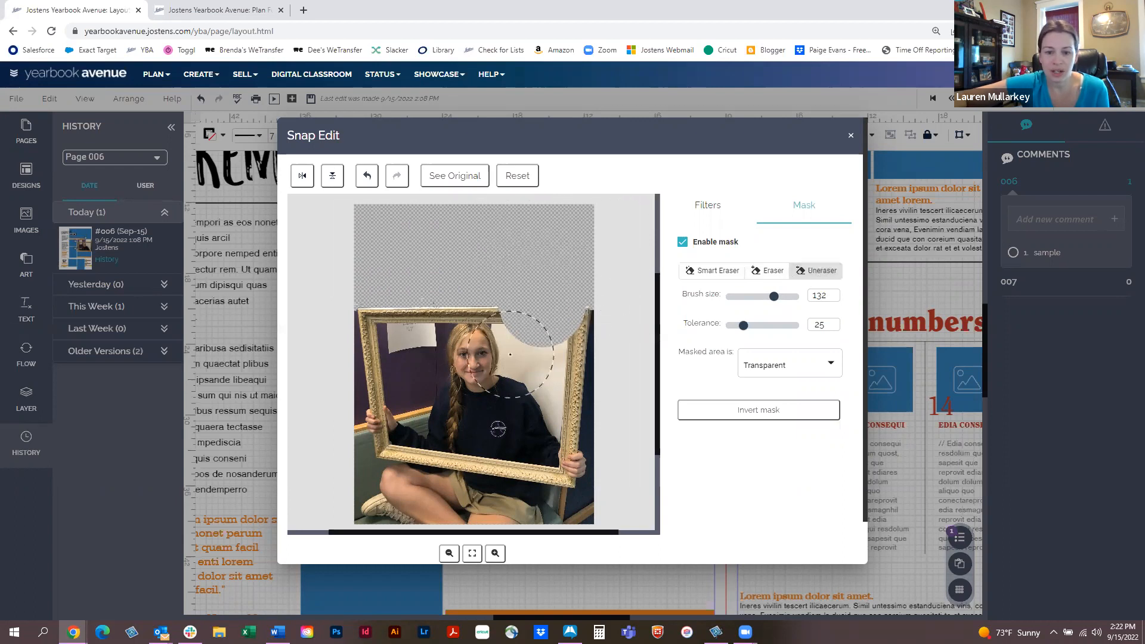
mouse_move(513, 334)
left_mouse_down()
mouse_move(554, 325)
mouse_move(561, 347)
mouse_move(574, 344)
mouse_move(521, 350)
left_mouse_up()
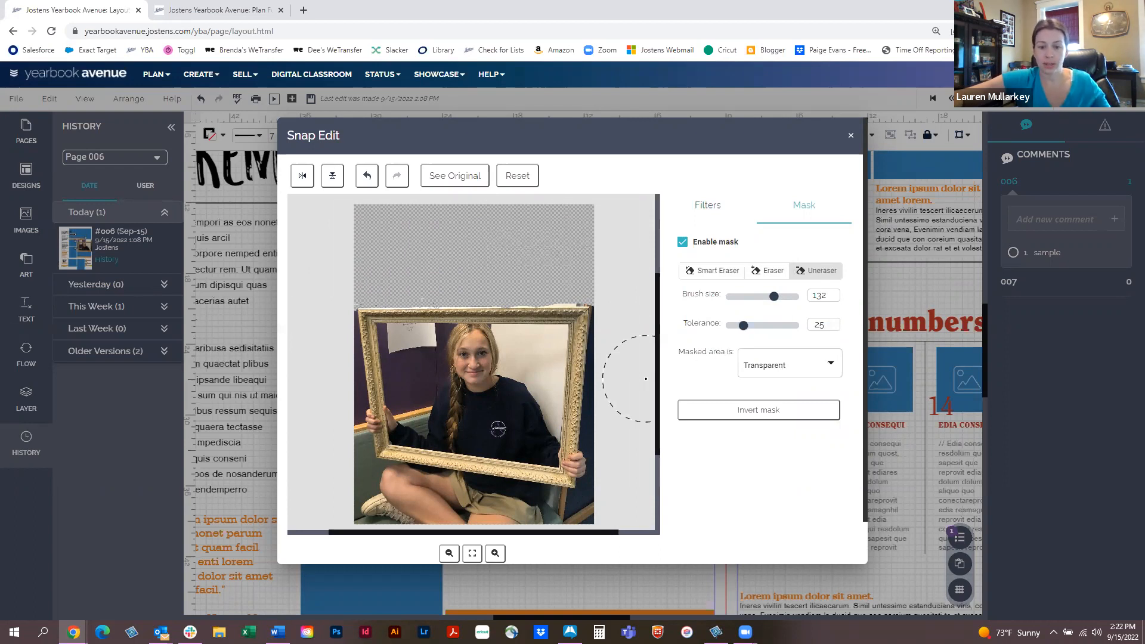
Step: Set the masked area to Black & White and erase the legs and floor below the picture frame
left_click(829, 370)
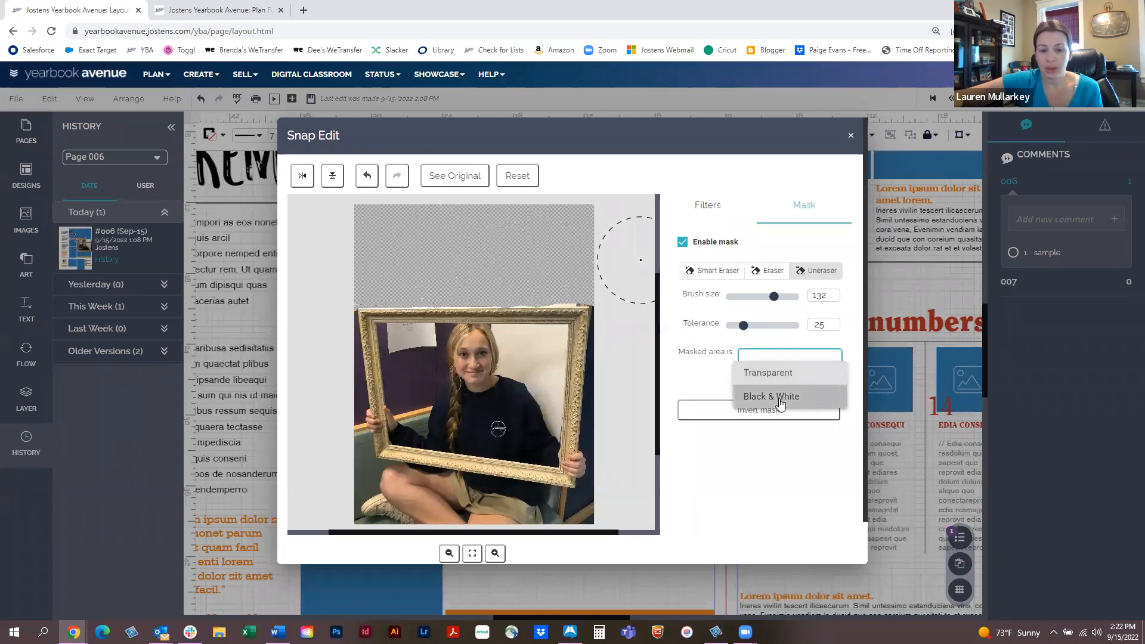
left_click(778, 398)
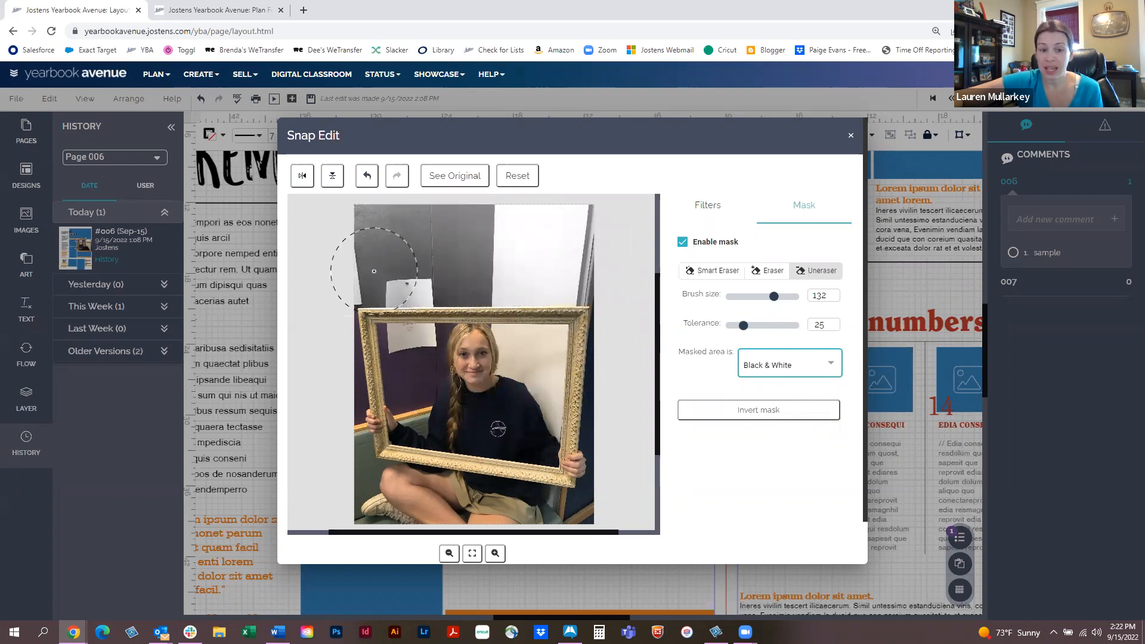
left_click(315, 353)
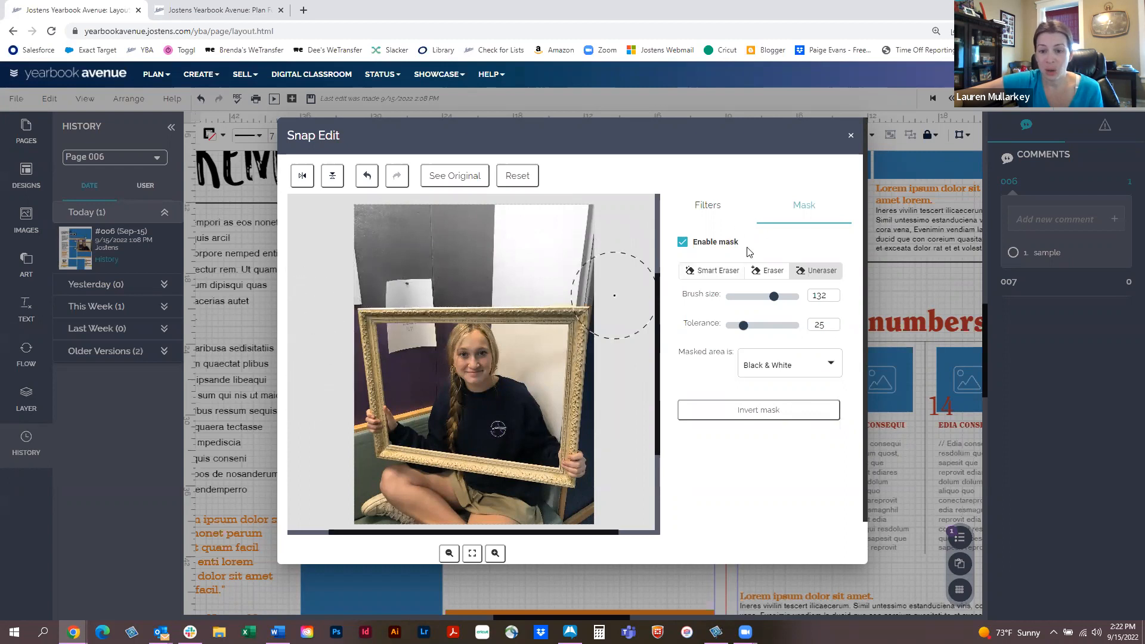
left_click(759, 273)
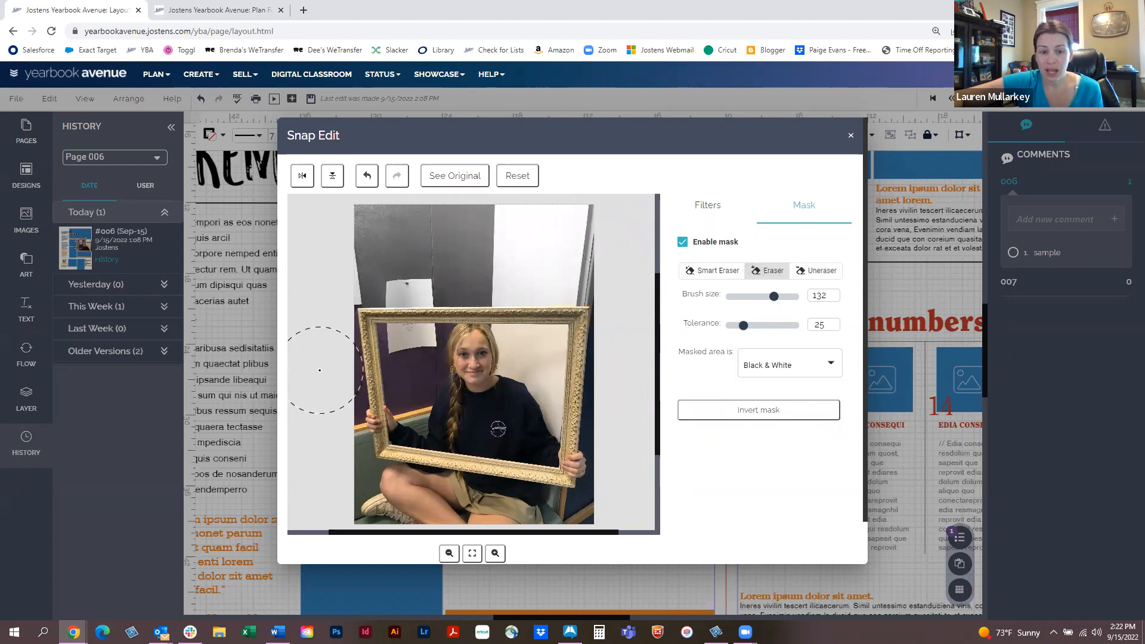
mouse_move(320, 428)
left_mouse_down()
mouse_move(366, 511)
mouse_move(576, 544)
left_mouse_up()
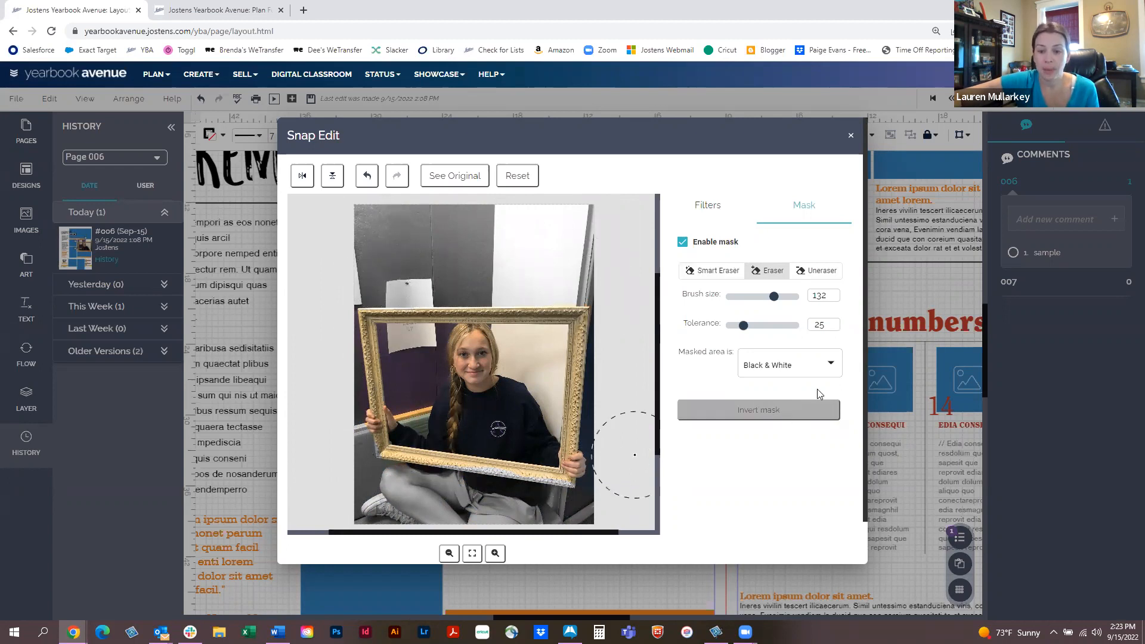
Step: Invert the mask and change the masked area to Transparent
left_click(764, 418)
left_click(765, 417)
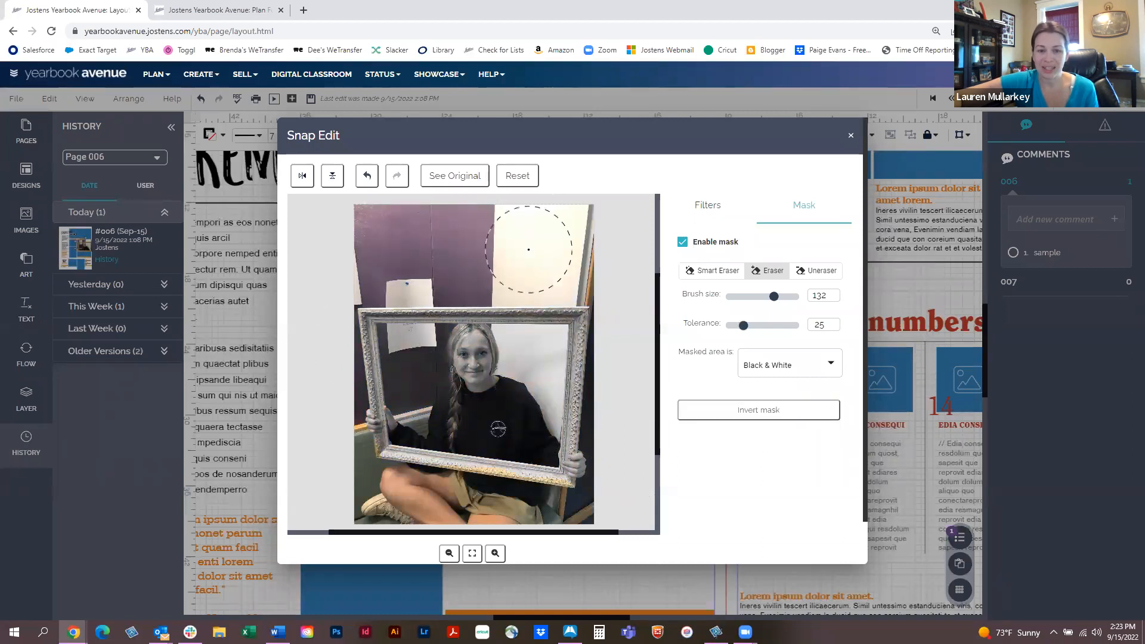
left_click(818, 372)
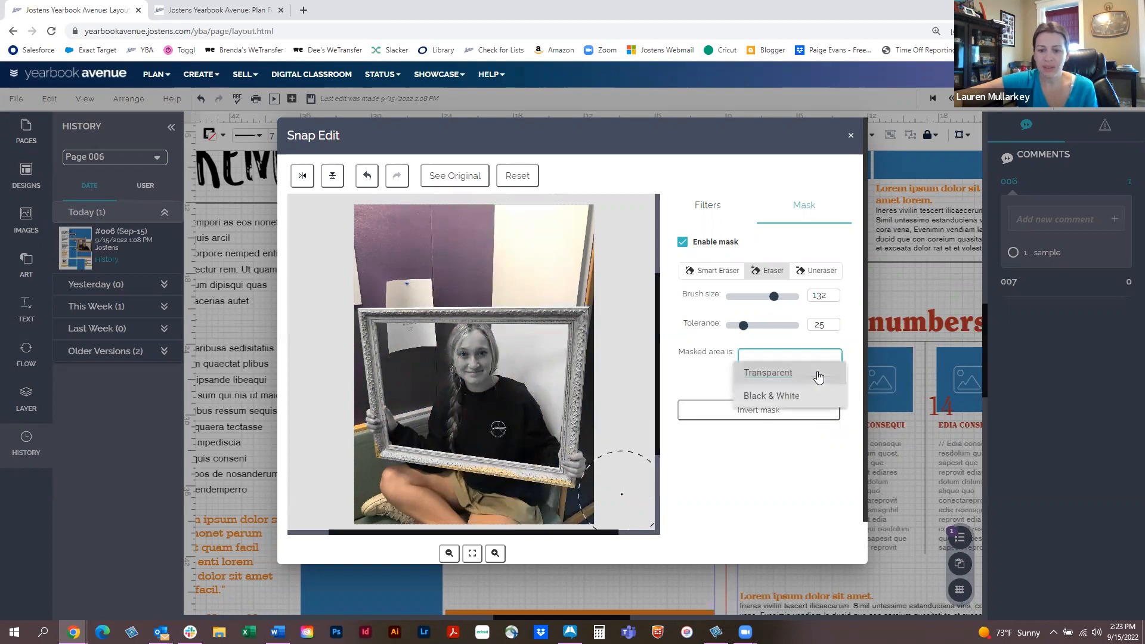
left_click(775, 373)
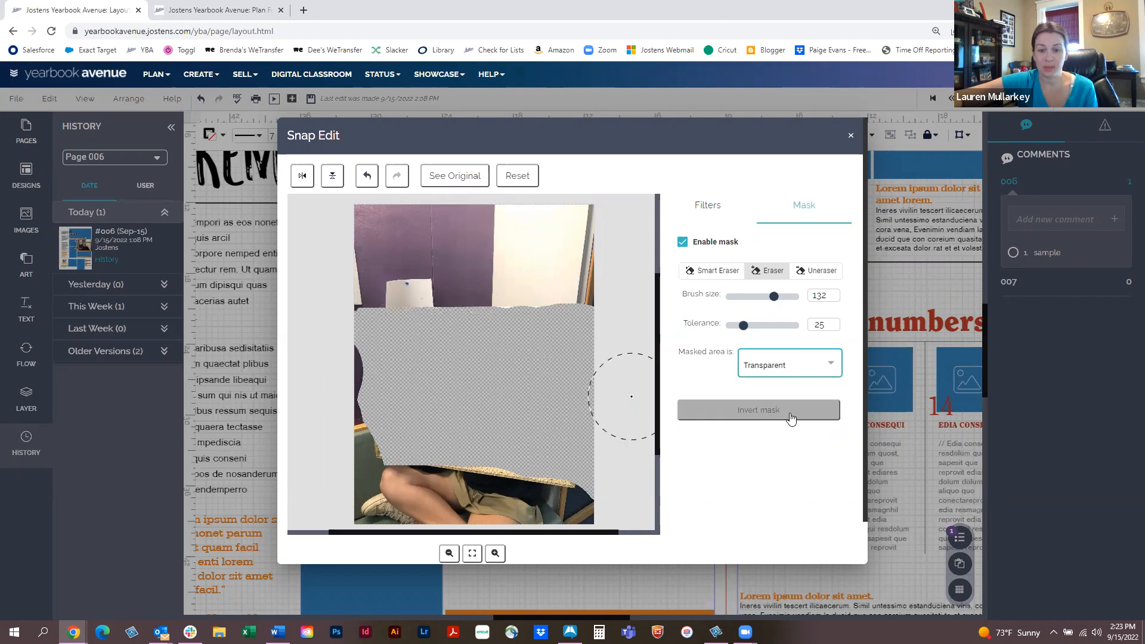
Step: Invert the mask again so the framed student is kept, and save the edited photo copy
left_click(769, 411)
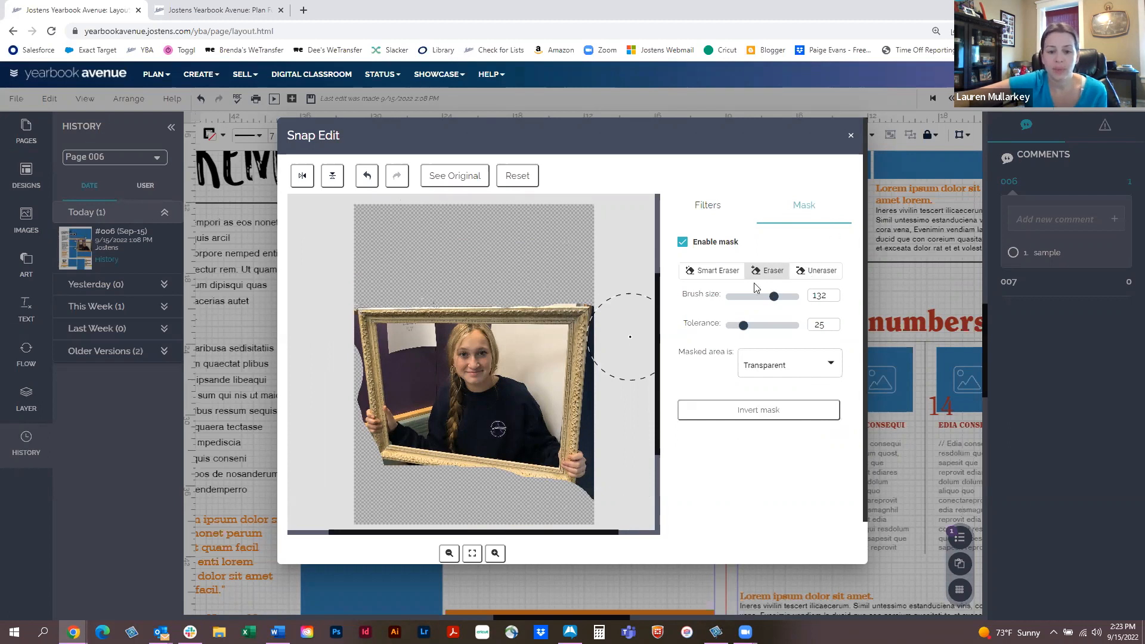
scroll(648, 401, "down", 1)
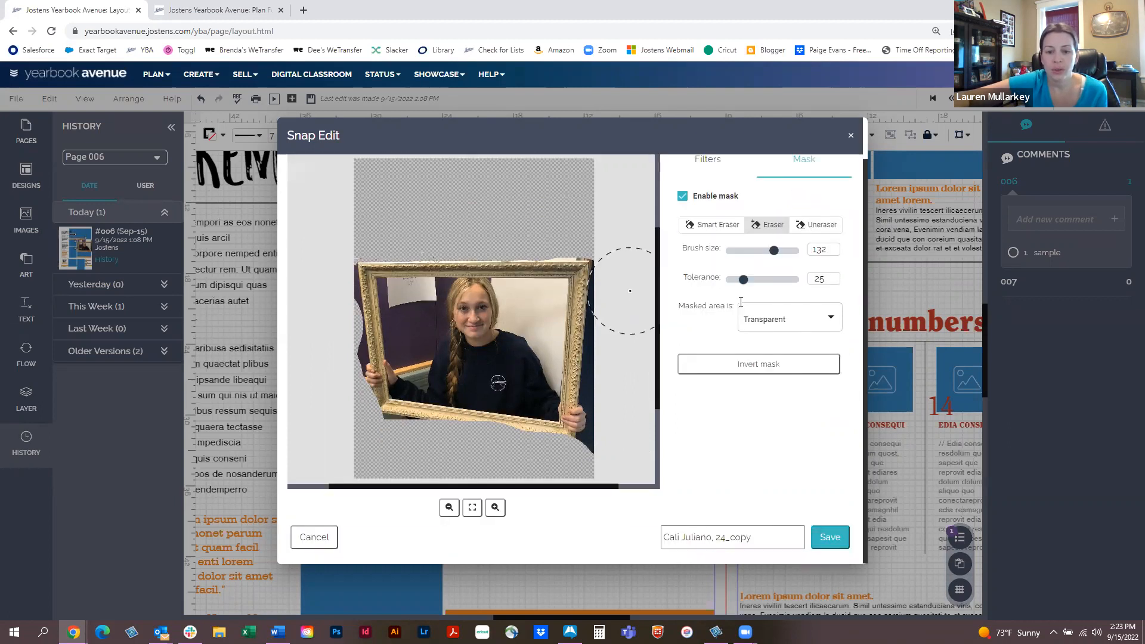
left_click(830, 537)
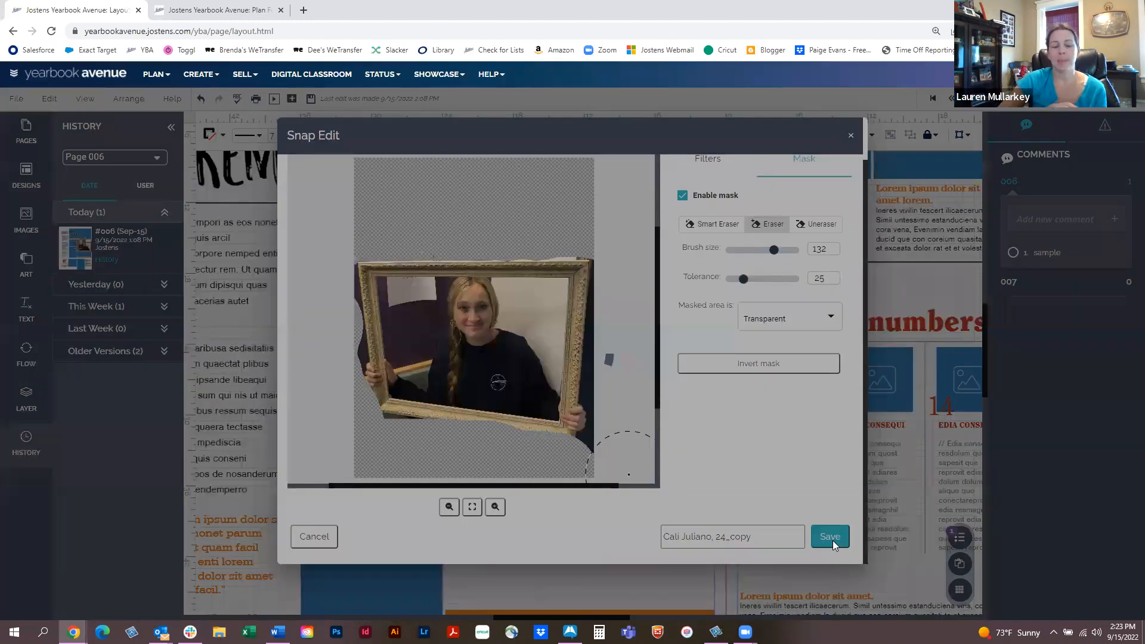
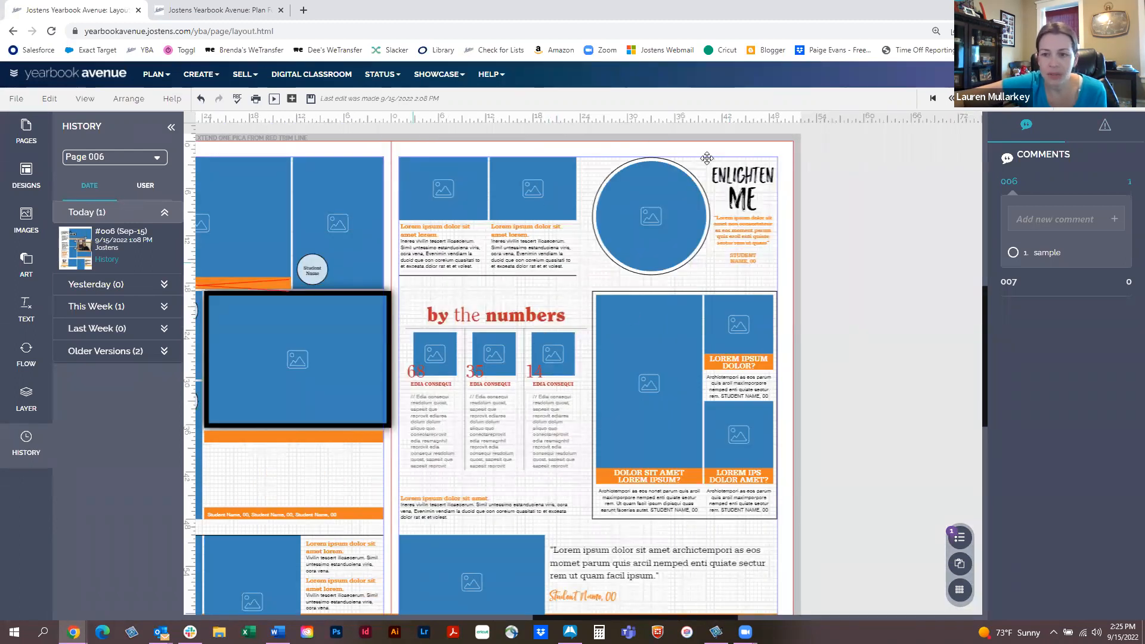
Step: Offset the second photo box in the upper row of page 7, and align the tops of both boxes
left_click(531, 180)
left_click(459, 188, "shift")
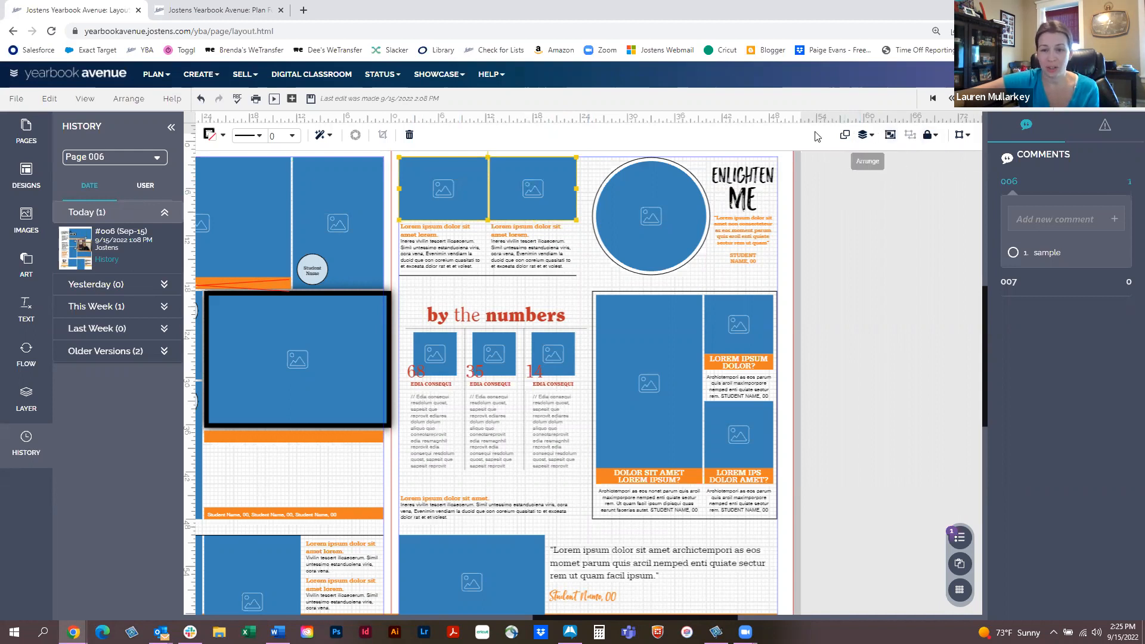
left_click(581, 182)
left_click_drag(520, 189, 531, 209)
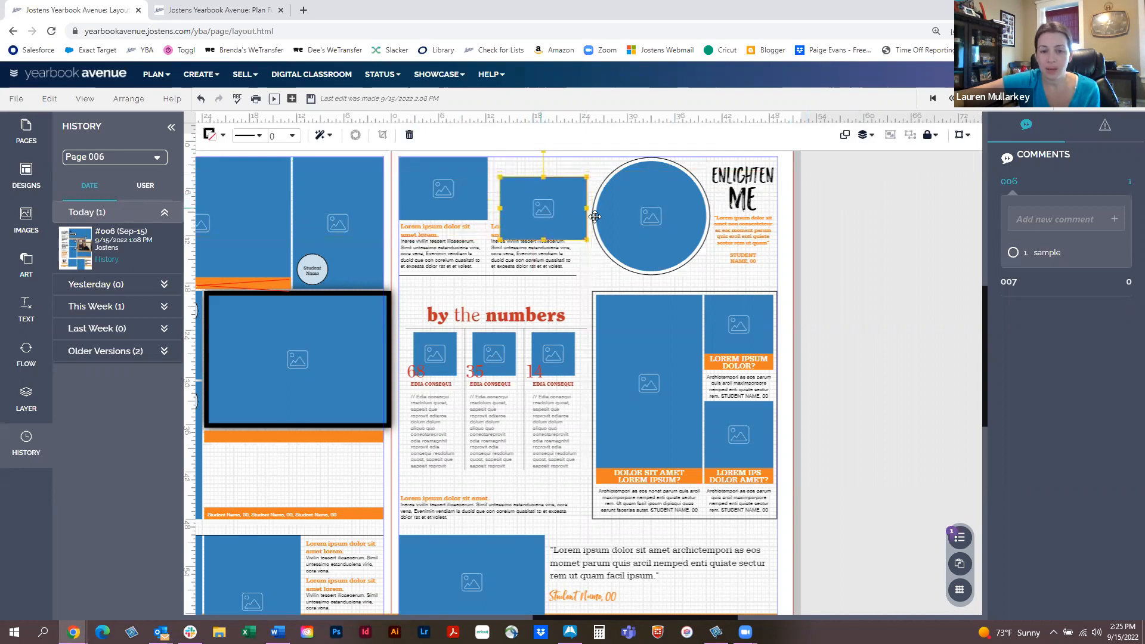
left_click(451, 190, "shift")
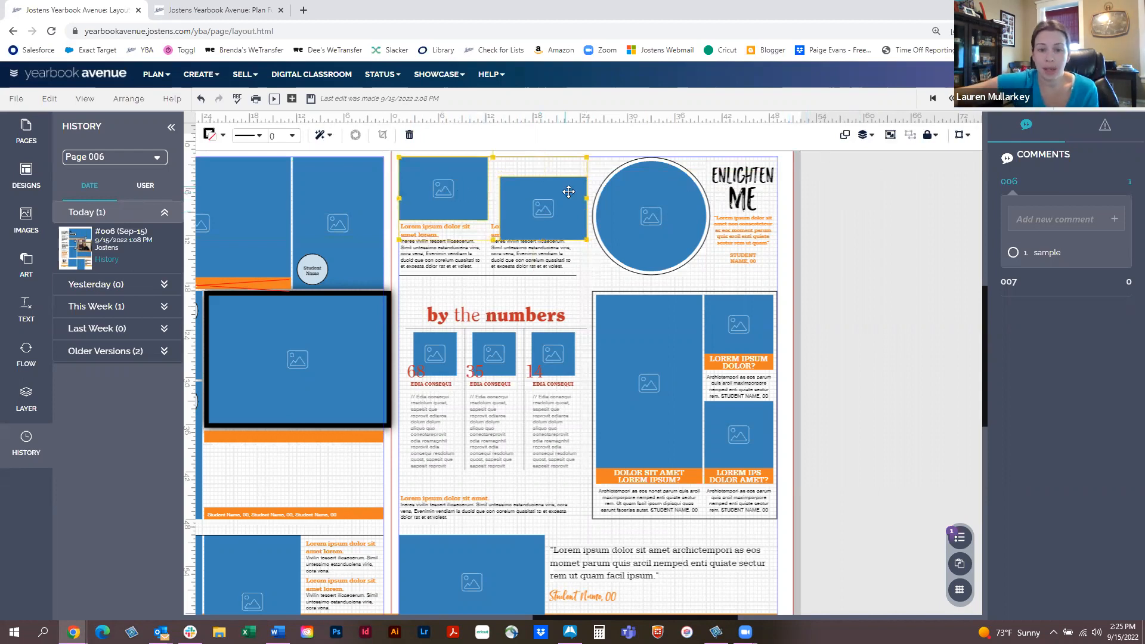
left_click(869, 136)
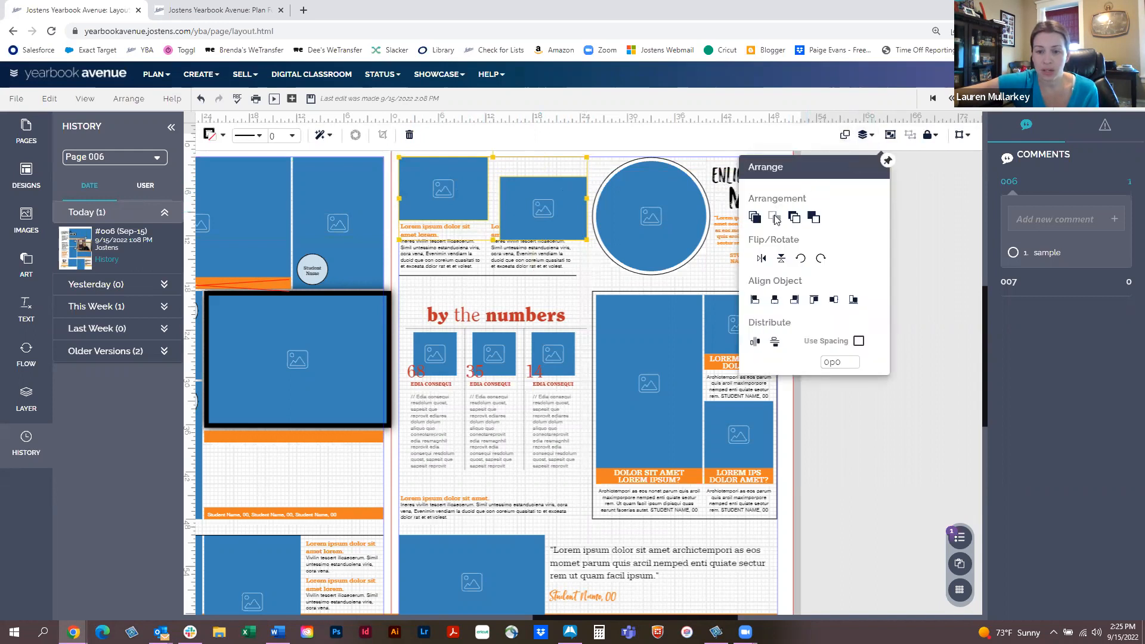
left_click(815, 301)
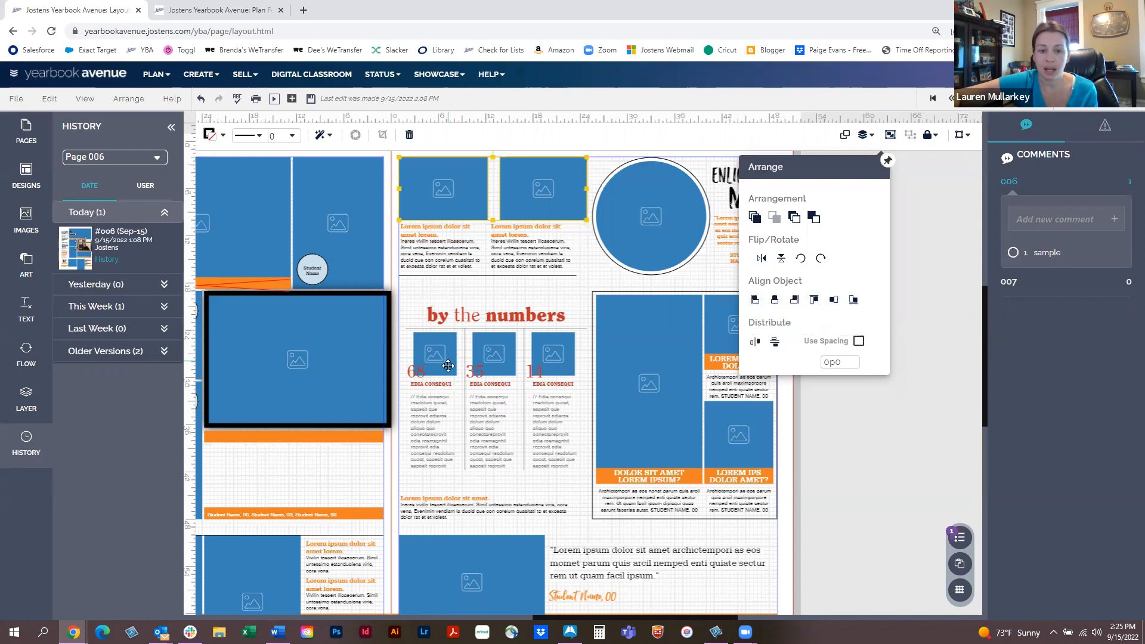
Step: Shift the two stacked photo boxes beside the black-bordered box on page 6 out of alignment
left_click_drag(565, 620, 505, 620)
left_click(438, 191)
left_click_drag(349, 340, 377, 342)
left_click(345, 415)
left_click_drag(353, 427, 374, 447)
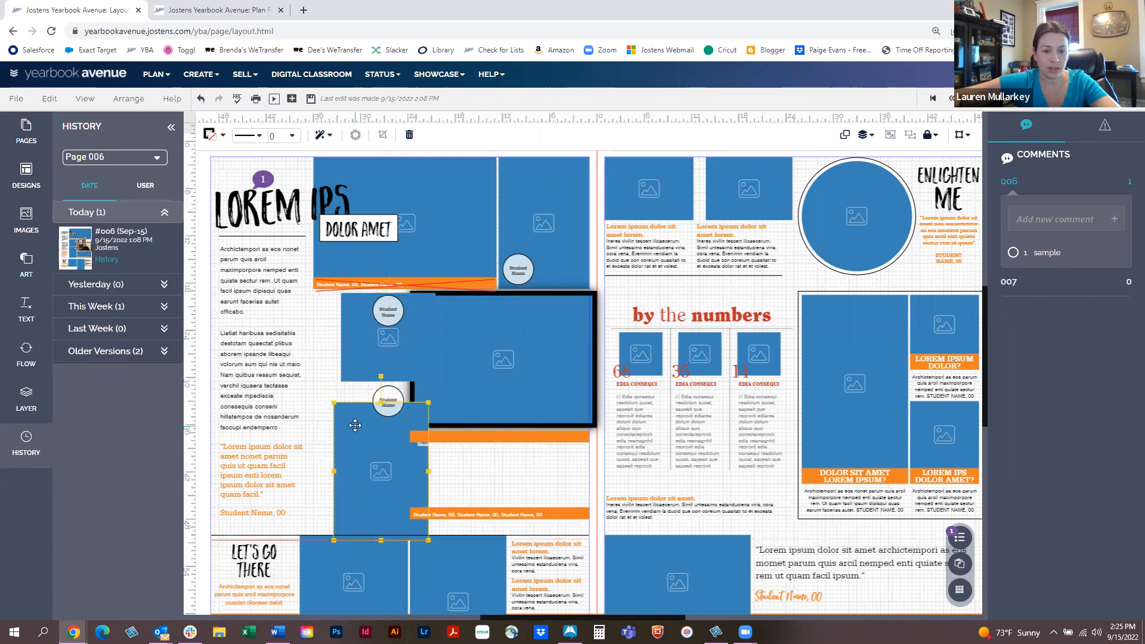
Step: Align the left edges of the two shifted photo boxes and the large photo box above them
left_click(349, 349, "shift")
left_click(401, 184, "shift")
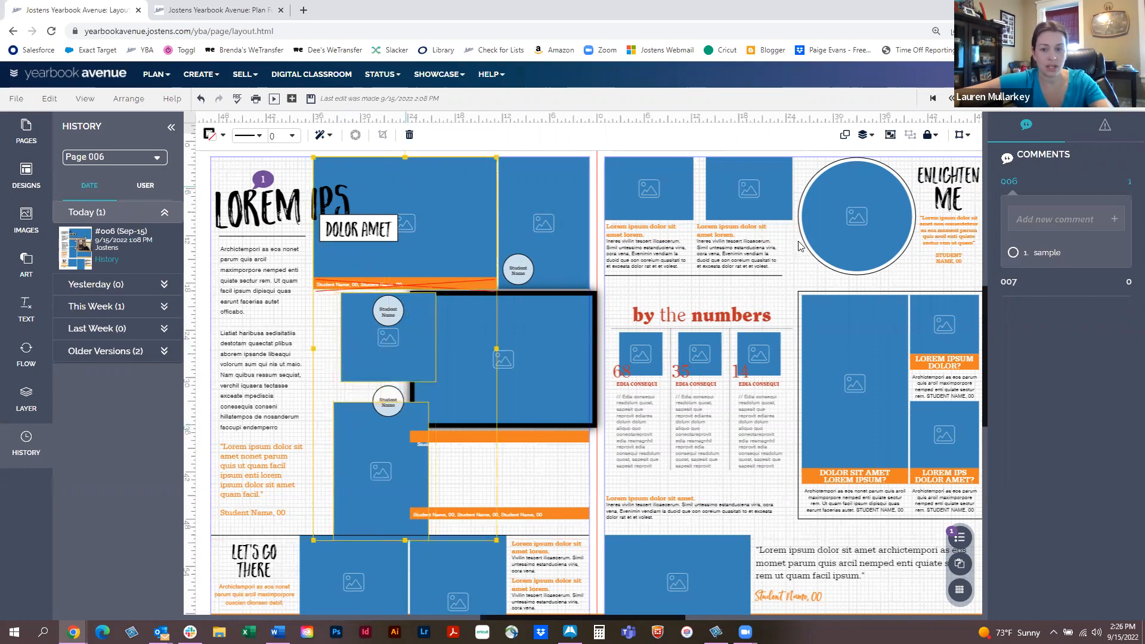
left_click(870, 136)
left_click(753, 295)
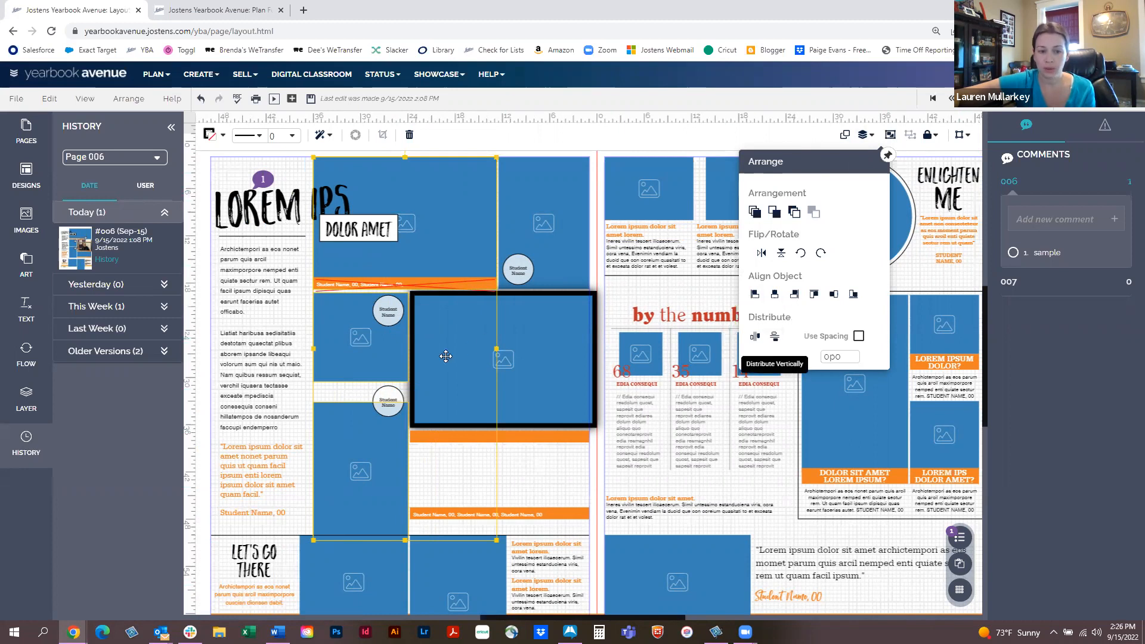
left_click(538, 477)
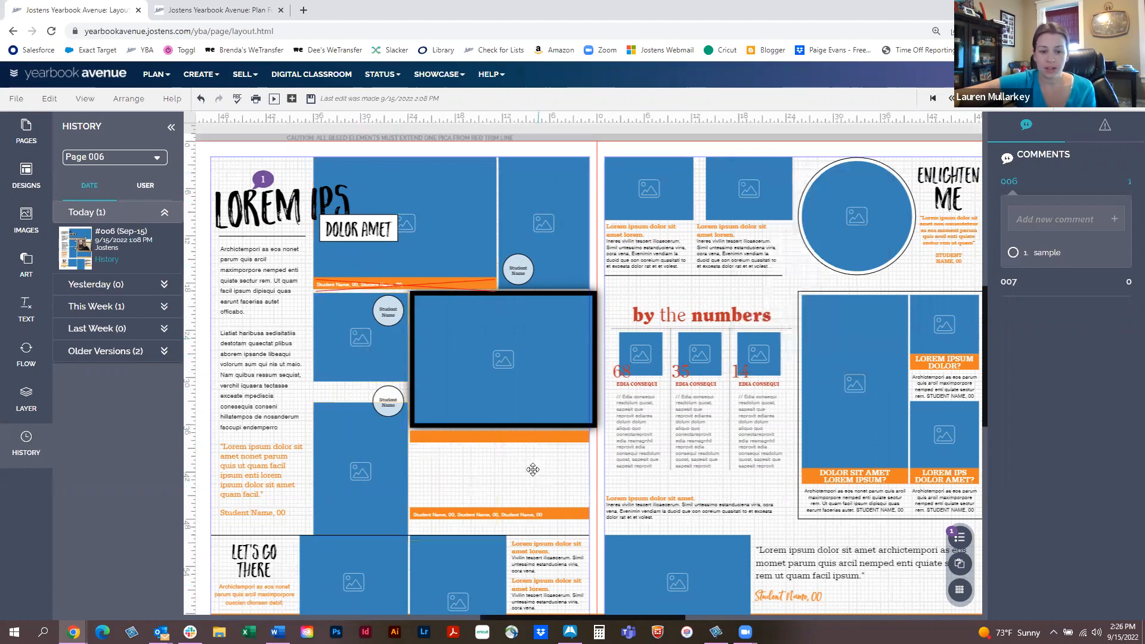
Step: Delete the student name caption and its orange bar from the large photo box at the head of page 6
left_click(430, 281)
key("Delete")
left_click(398, 281)
key("Delete")
Step: Distribute the large photo box and the two boxes stacked beneath it vertically on page 6
left_click(405, 276)
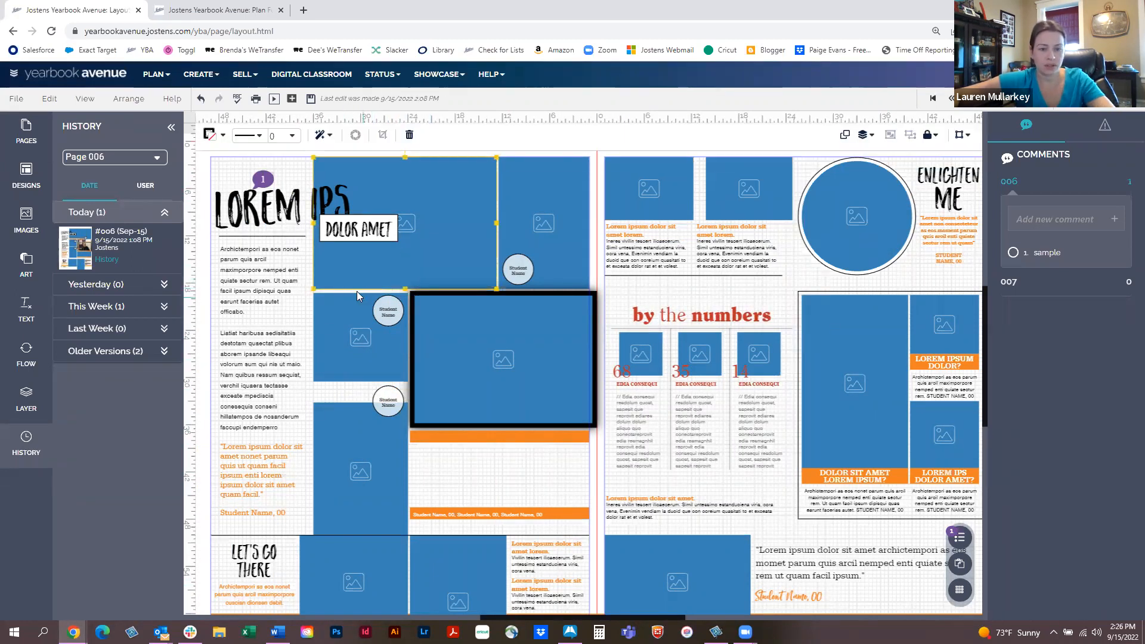
left_click(360, 427, "shift")
left_click(366, 345, "shift")
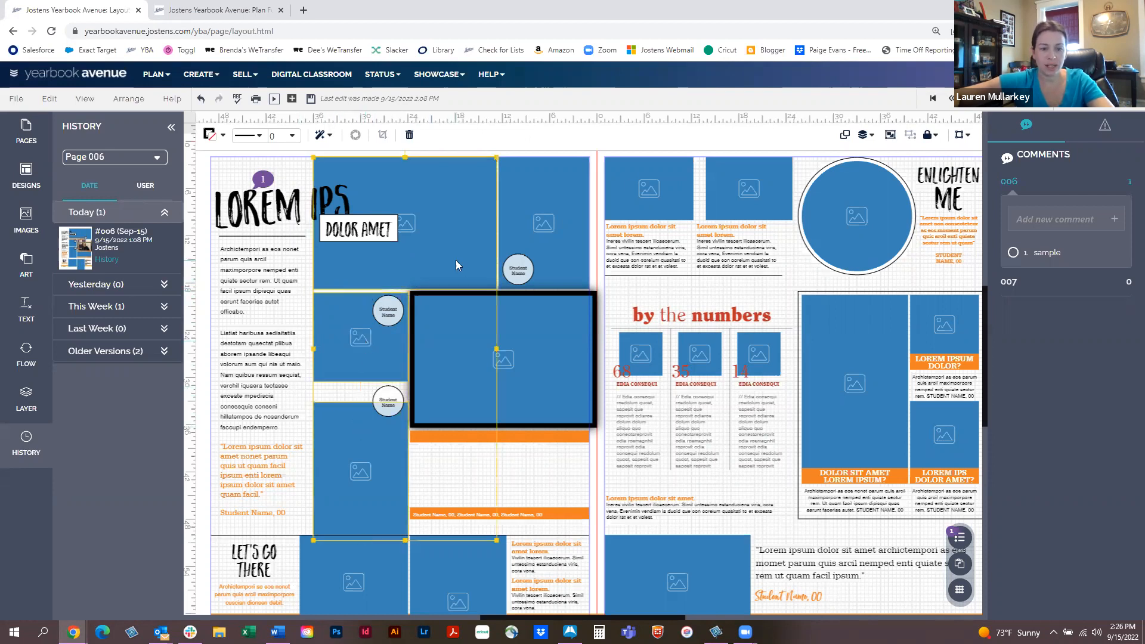
left_click(864, 135)
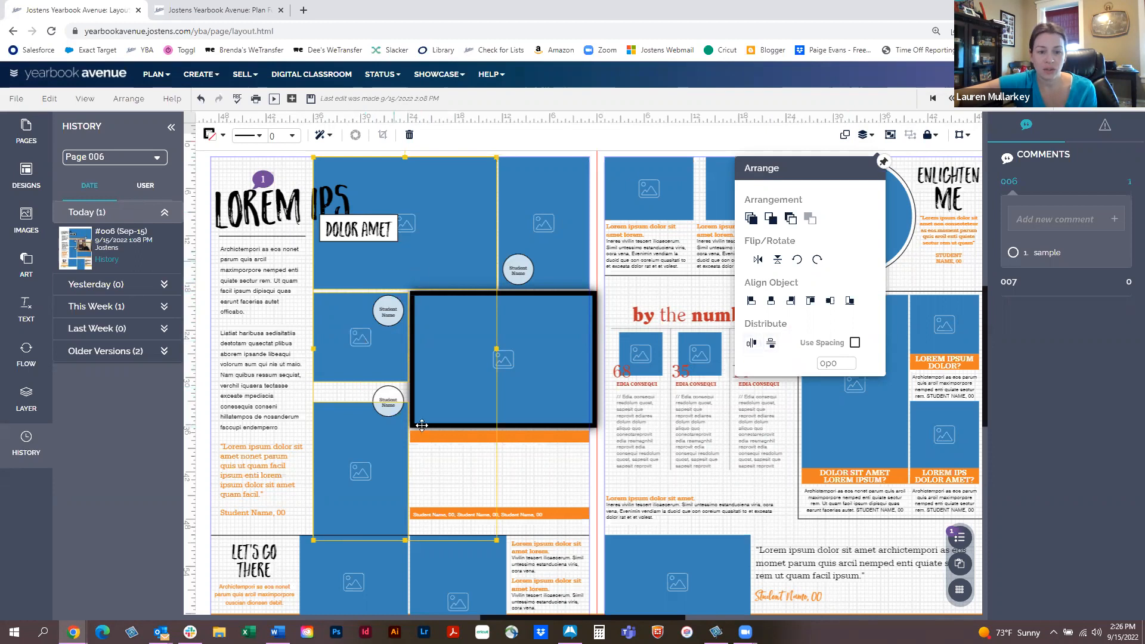
left_click(770, 344)
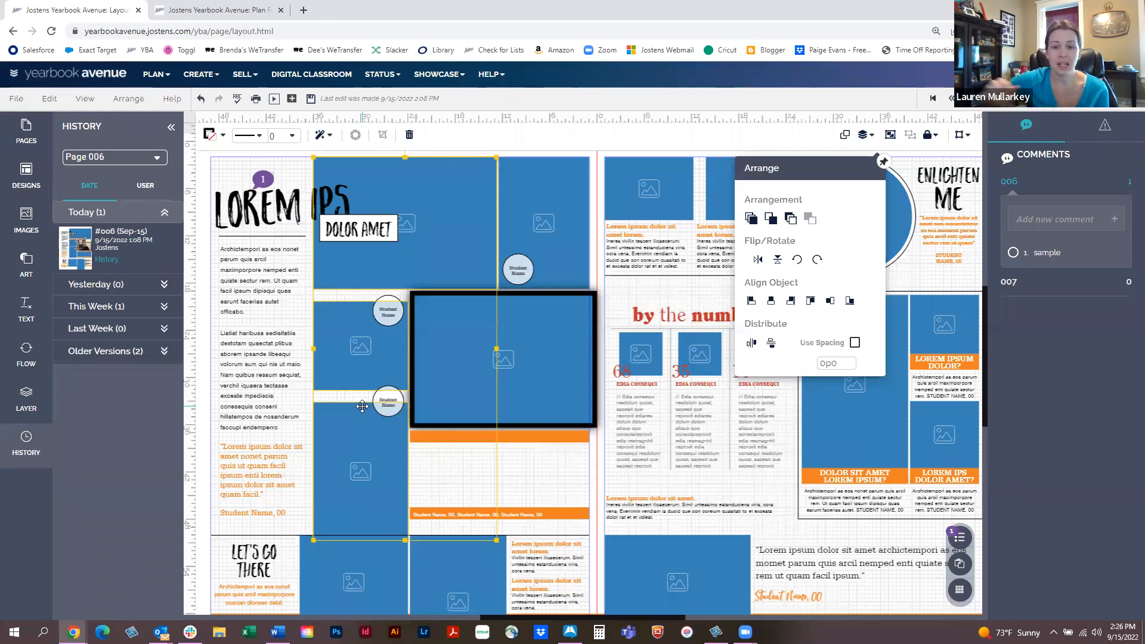
left_click(595, 202)
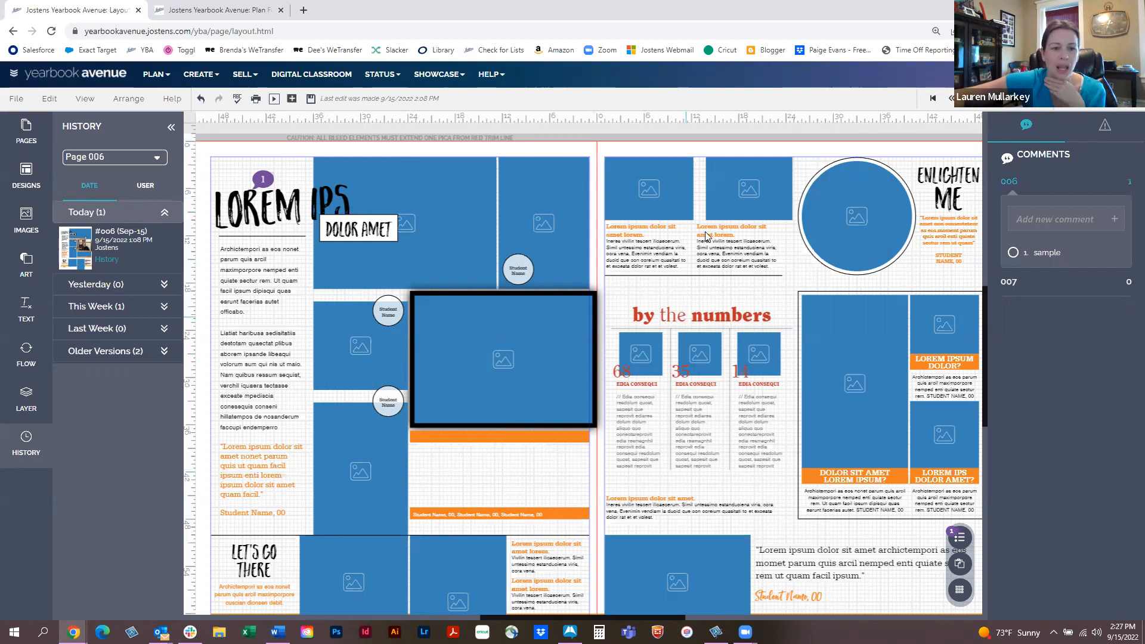
Step: Open the Image Library and leave the layout without saving its changes
left_click(217, 77)
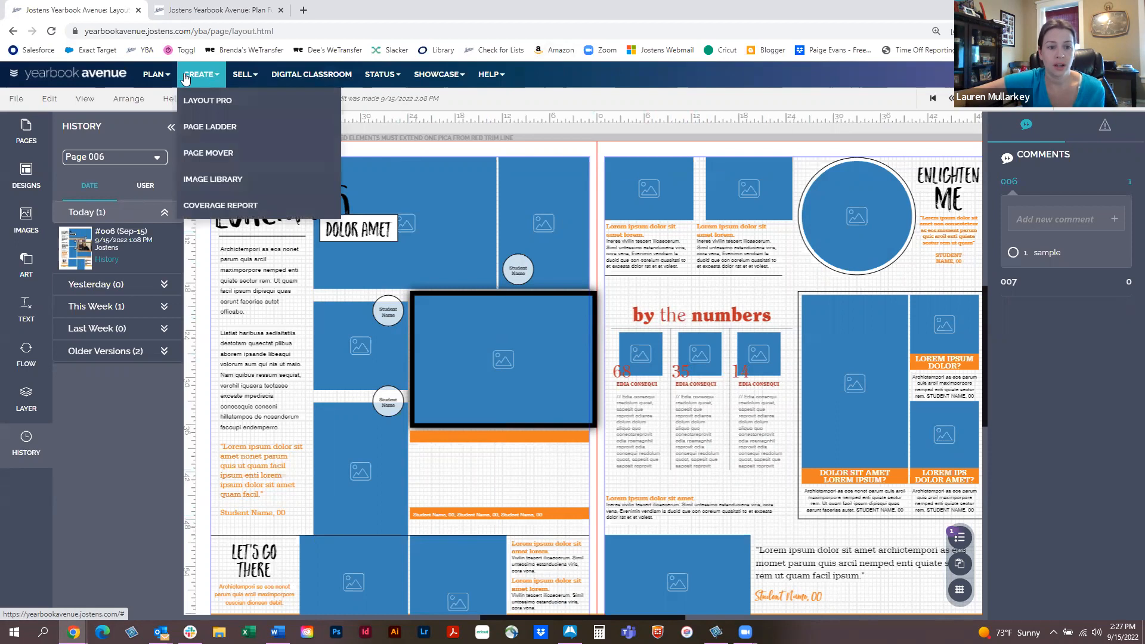
left_click(231, 180)
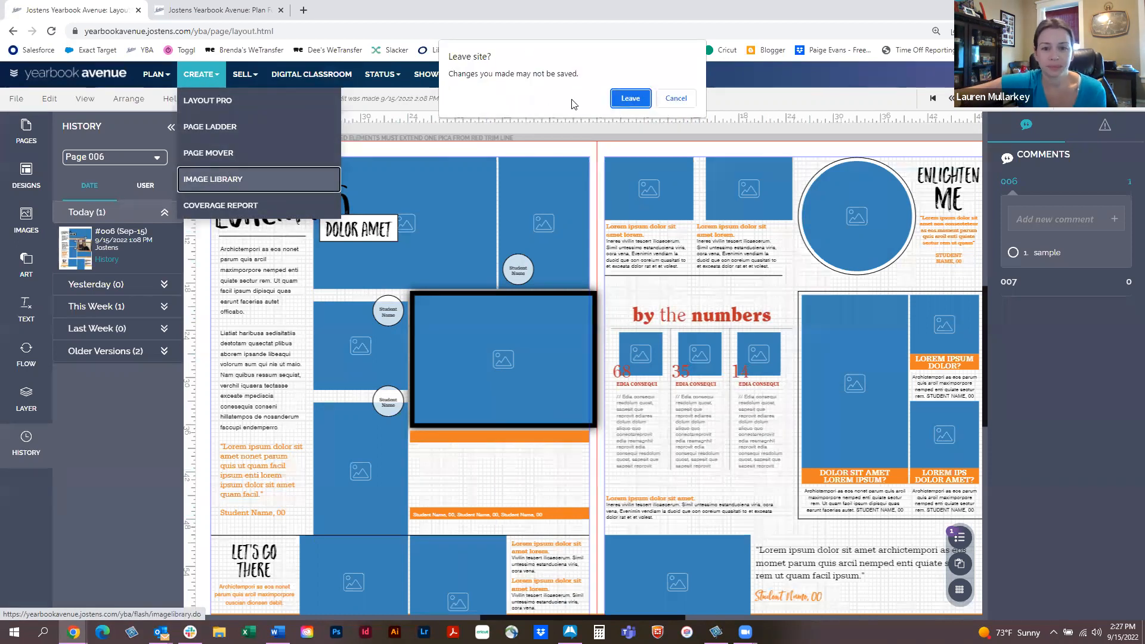
left_click(632, 99)
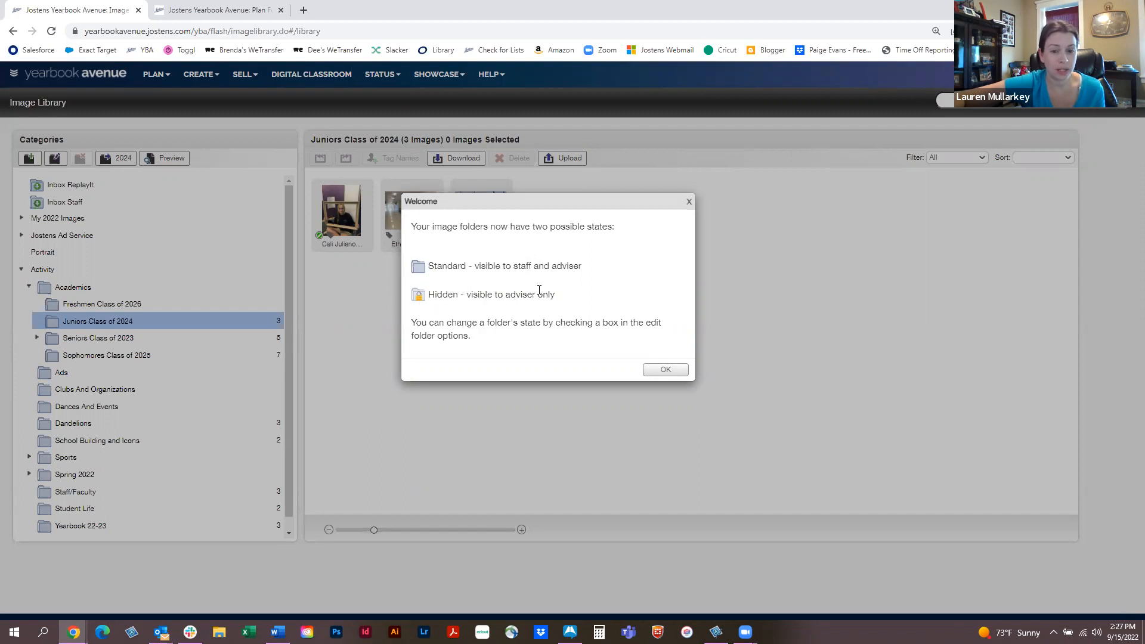
Step: Dismiss the welcome notice about folder states and view the Portrait and Activity categories in the Image Library
left_click(670, 371)
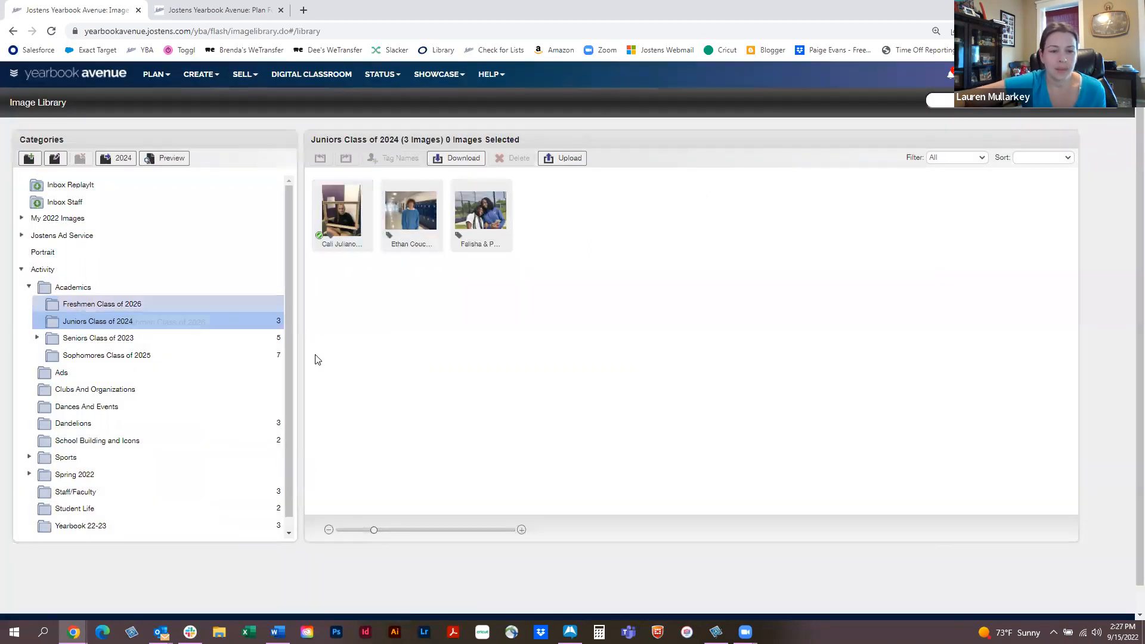
left_click_drag(289, 322, 299, 420)
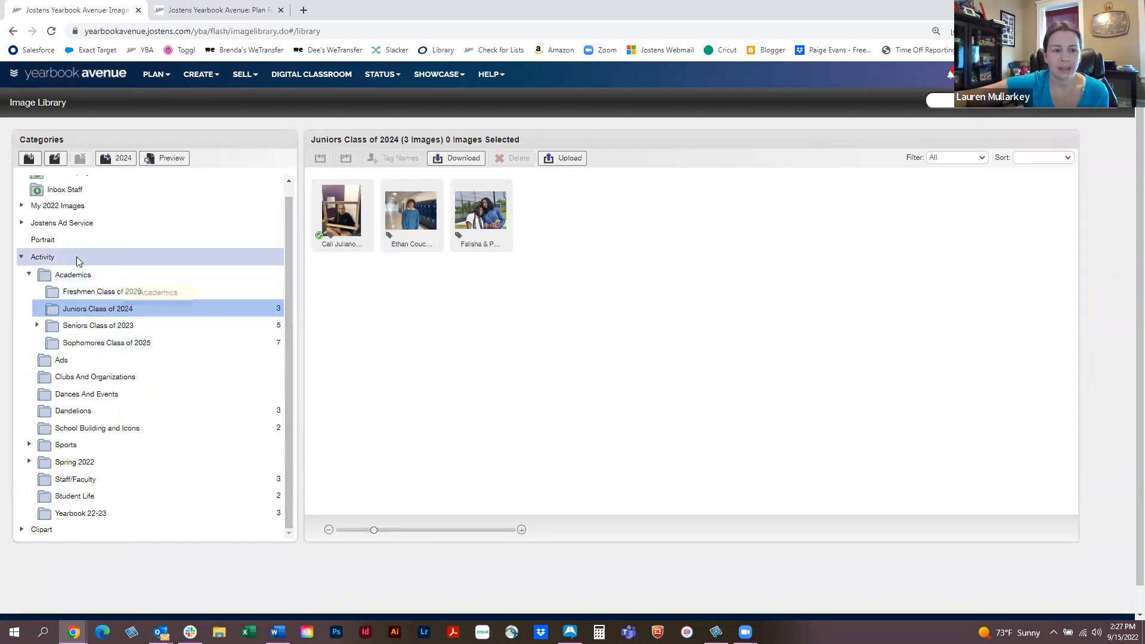
scroll(89, 215, "up", 1)
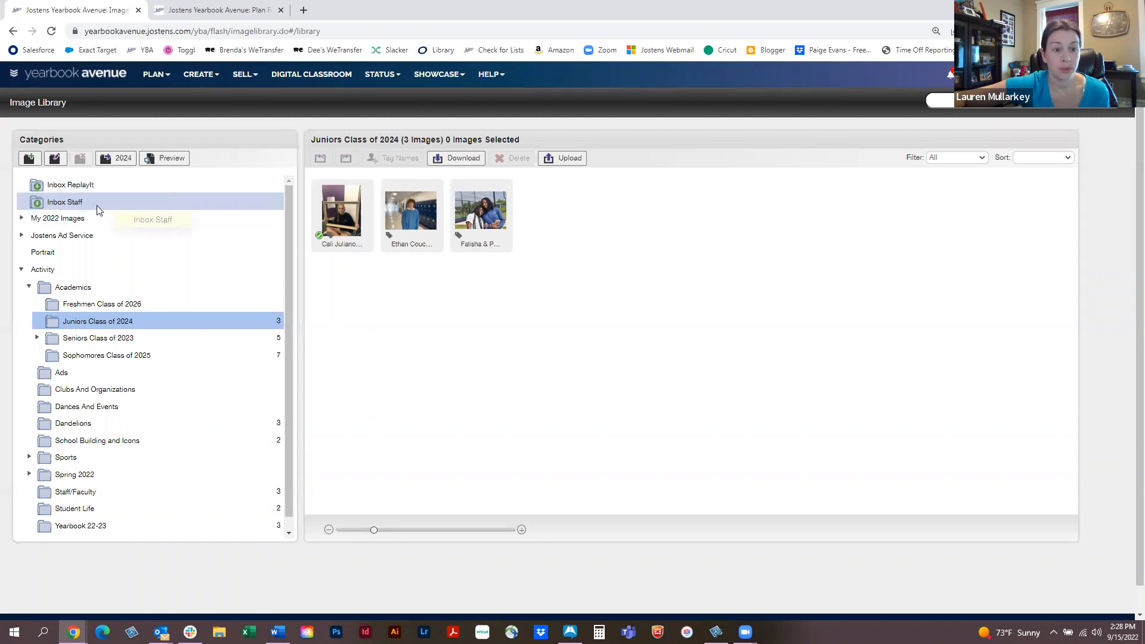
left_click(79, 253)
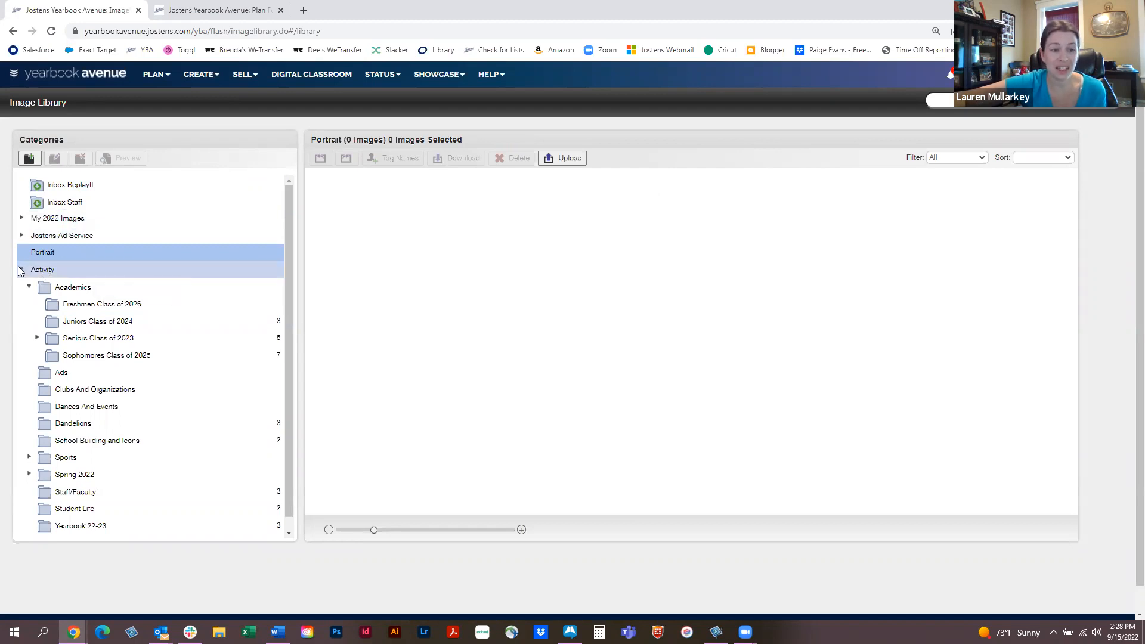
left_click(46, 268)
scroll(138, 245, "down", 1)
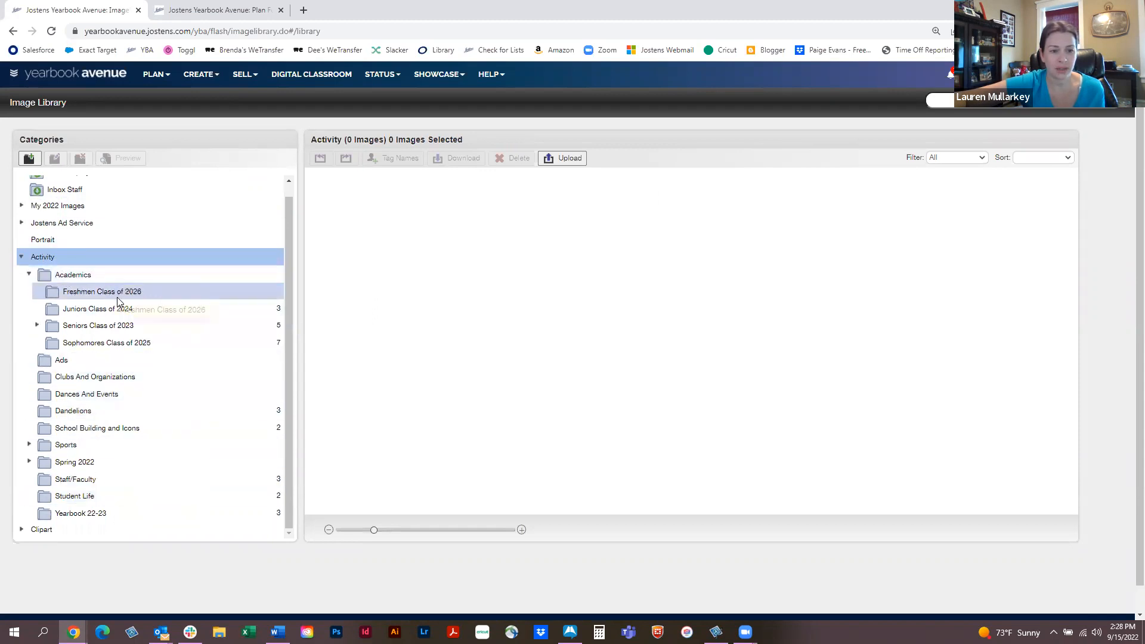
Step: Examine the New Category and Upload Images options for the Academics folder, closing both without adding anything
left_click(82, 278)
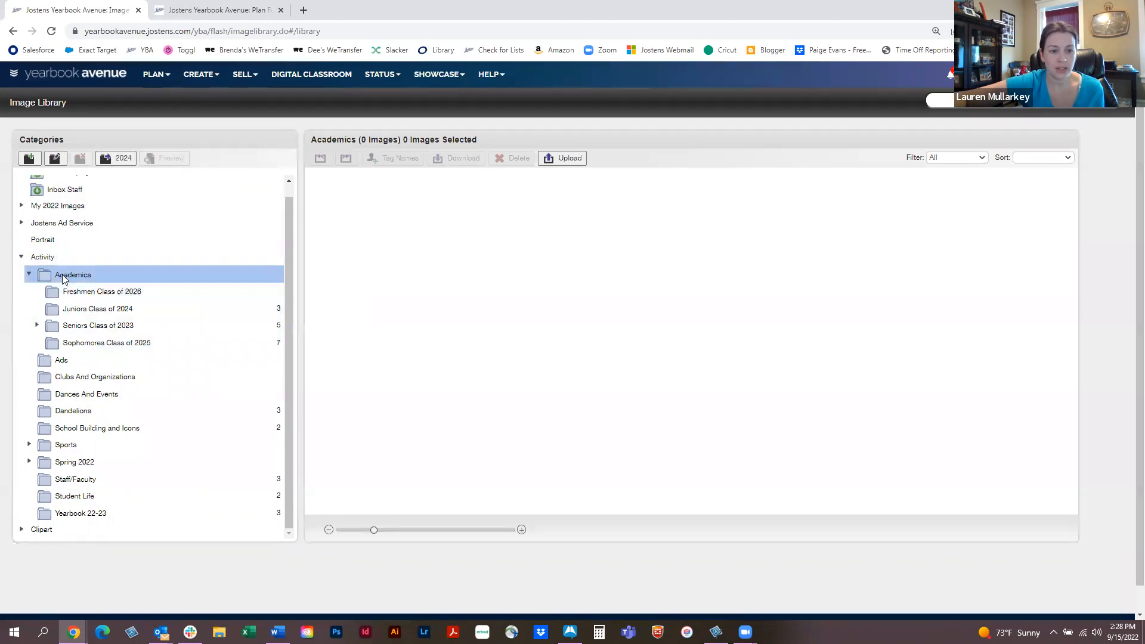
left_click(30, 159)
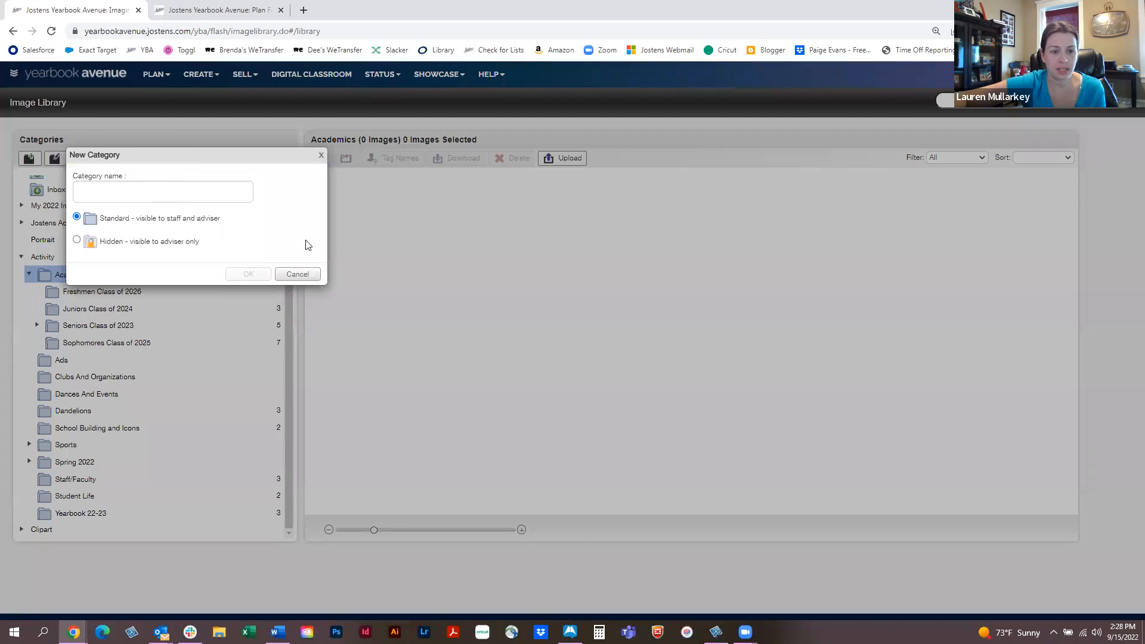
left_click(296, 274)
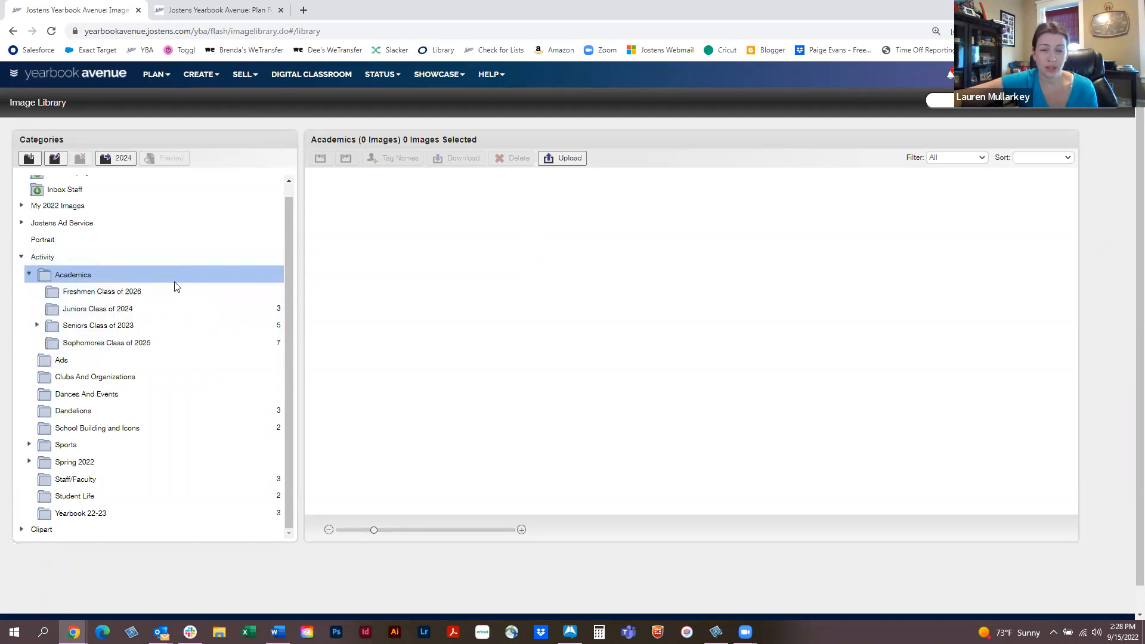
left_click(569, 161)
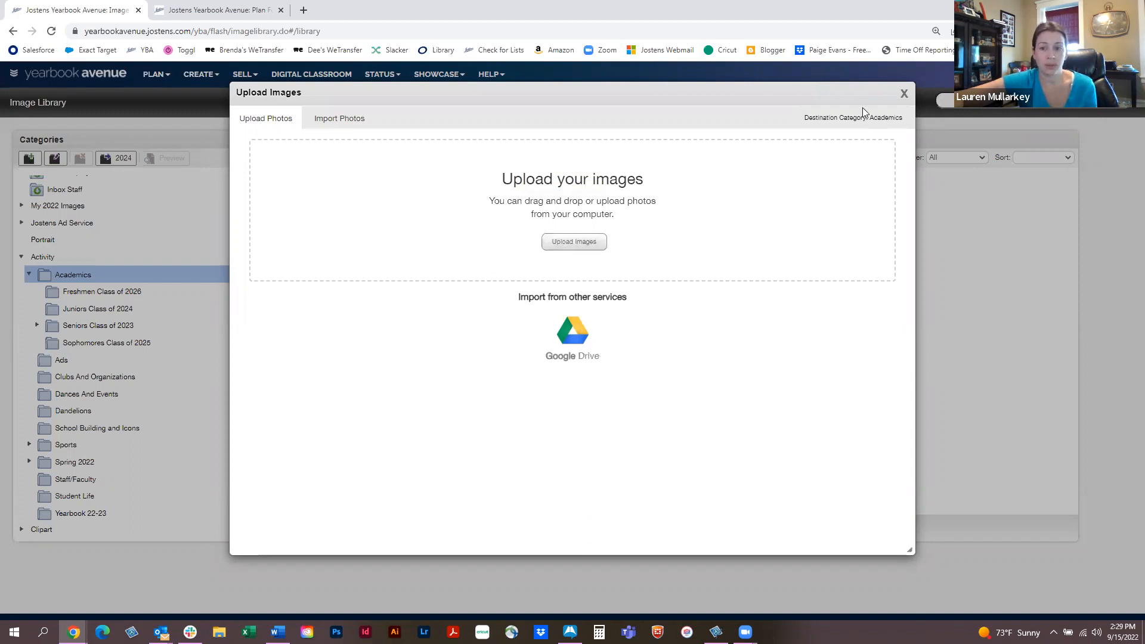
left_click(904, 94)
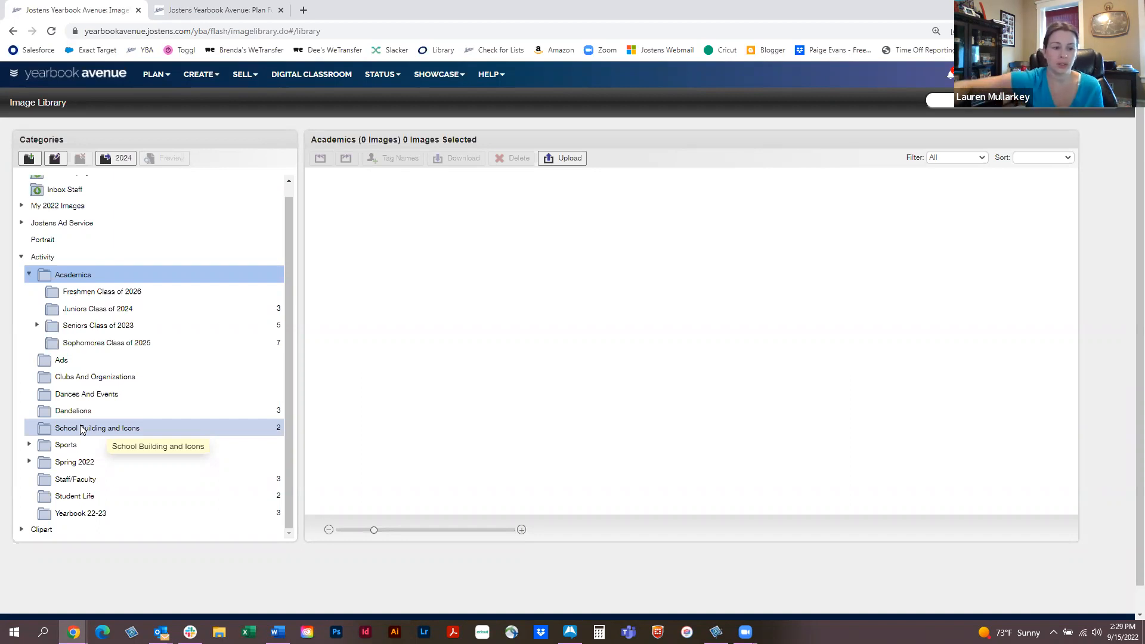
Step: Expand the Sports folder under Activity to view its team subfolders
left_click(29, 445)
scroll(120, 405, "down", 2)
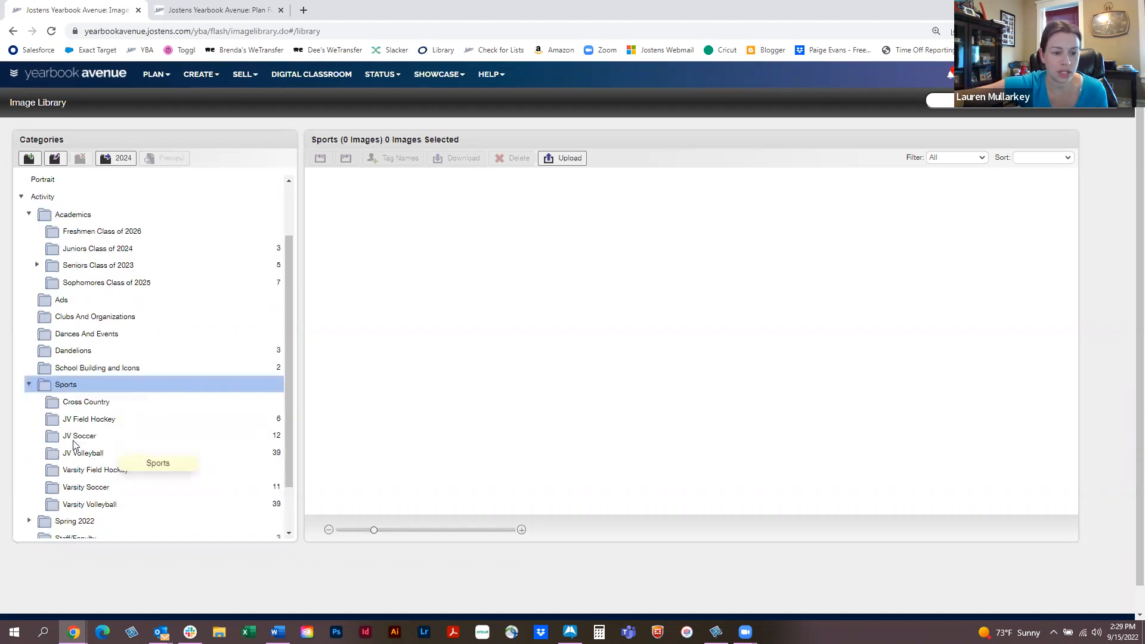